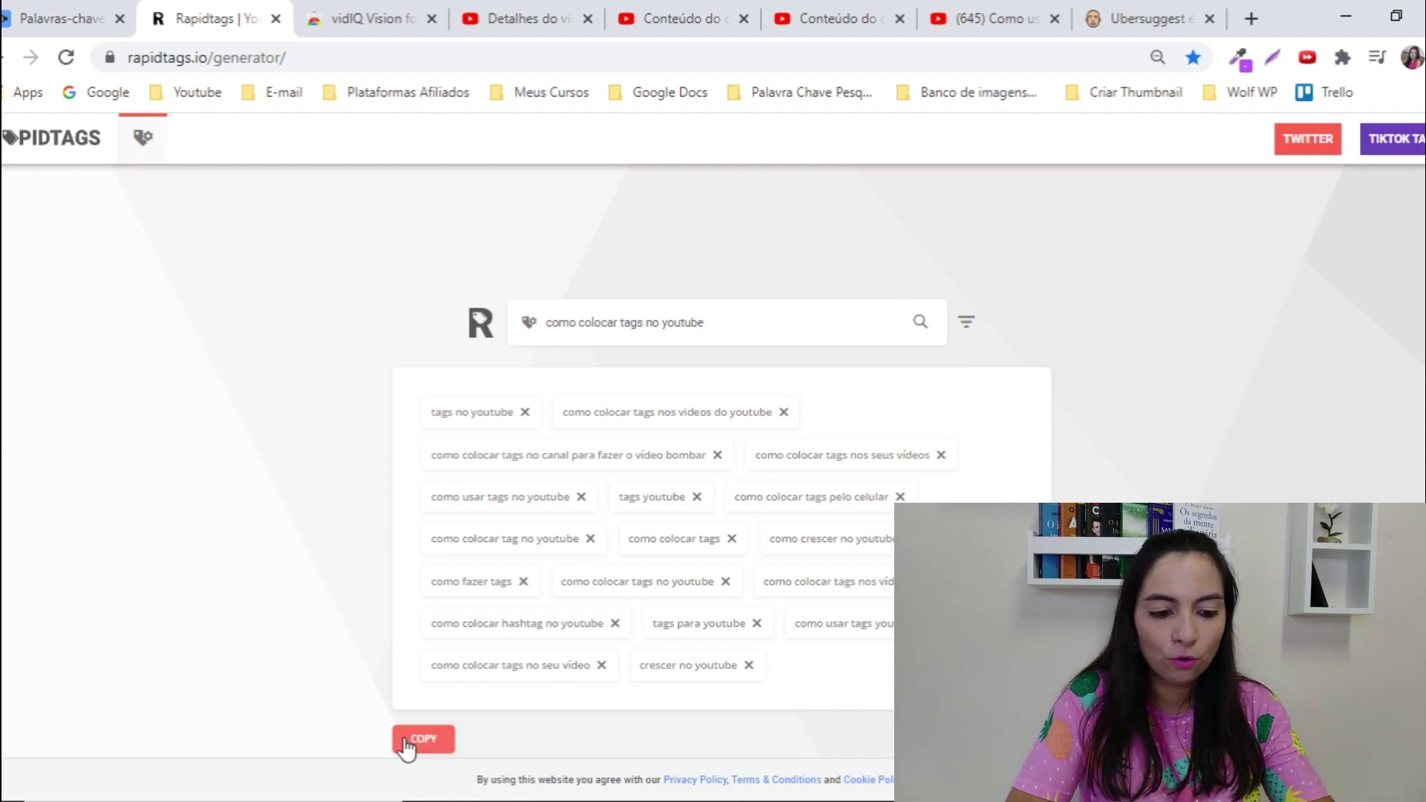
Copy the generated Rapidtags tags and paste them into the Notepad list under a new heading "rapidtags"
click(429, 745)
key(alt+Tab)
click(1203, 614)
key(Return)
key(Return)
text(rapidtags)
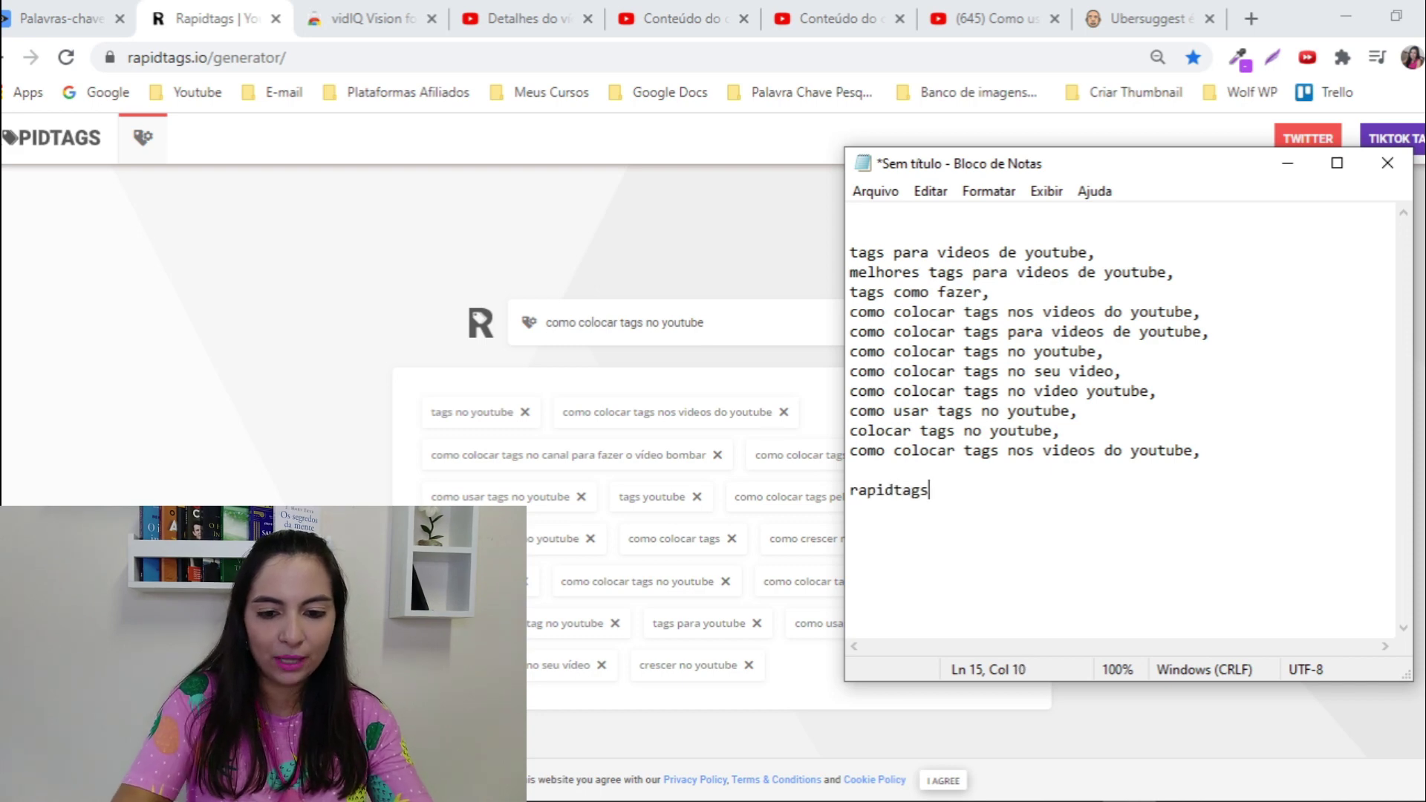
key(Return)
key(Return)
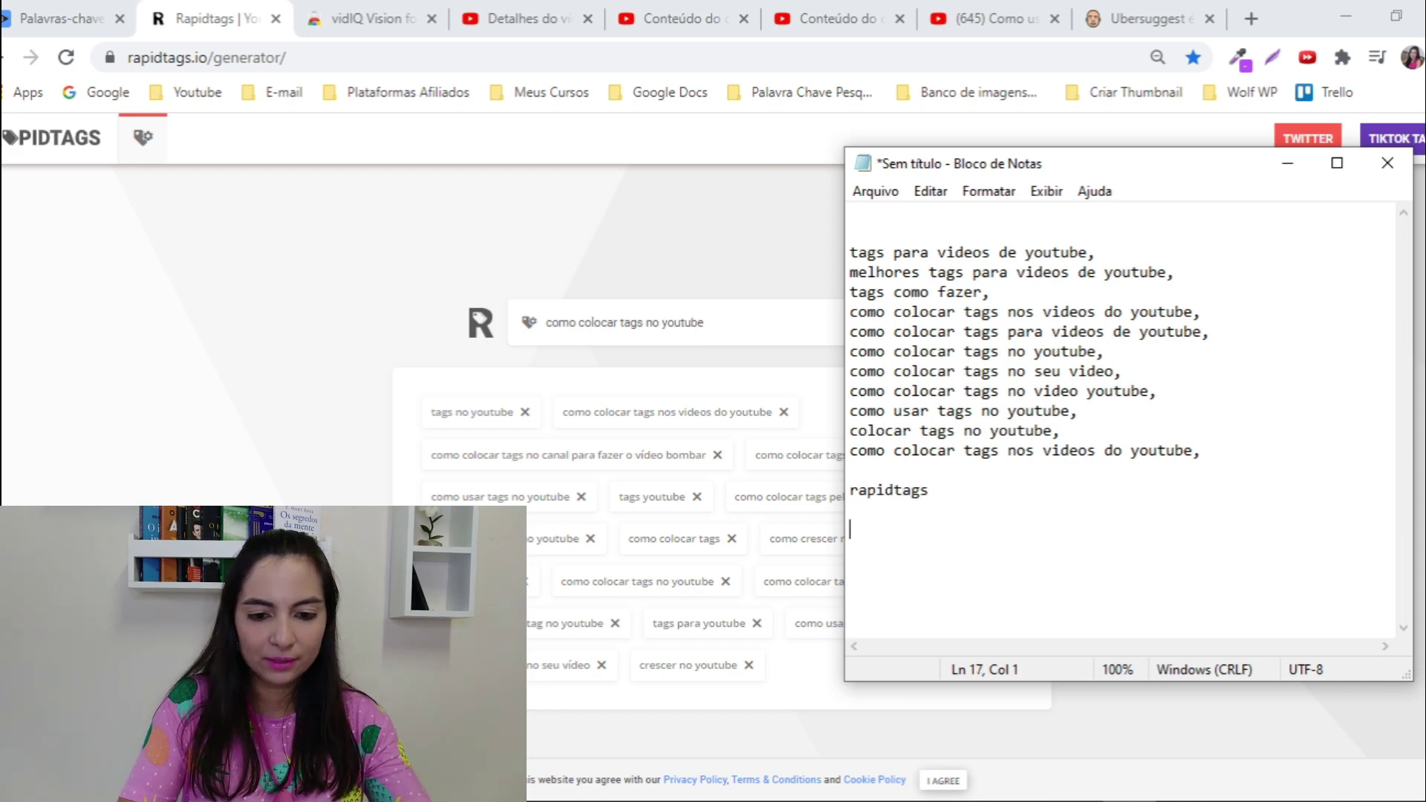
key(ctrl+v)
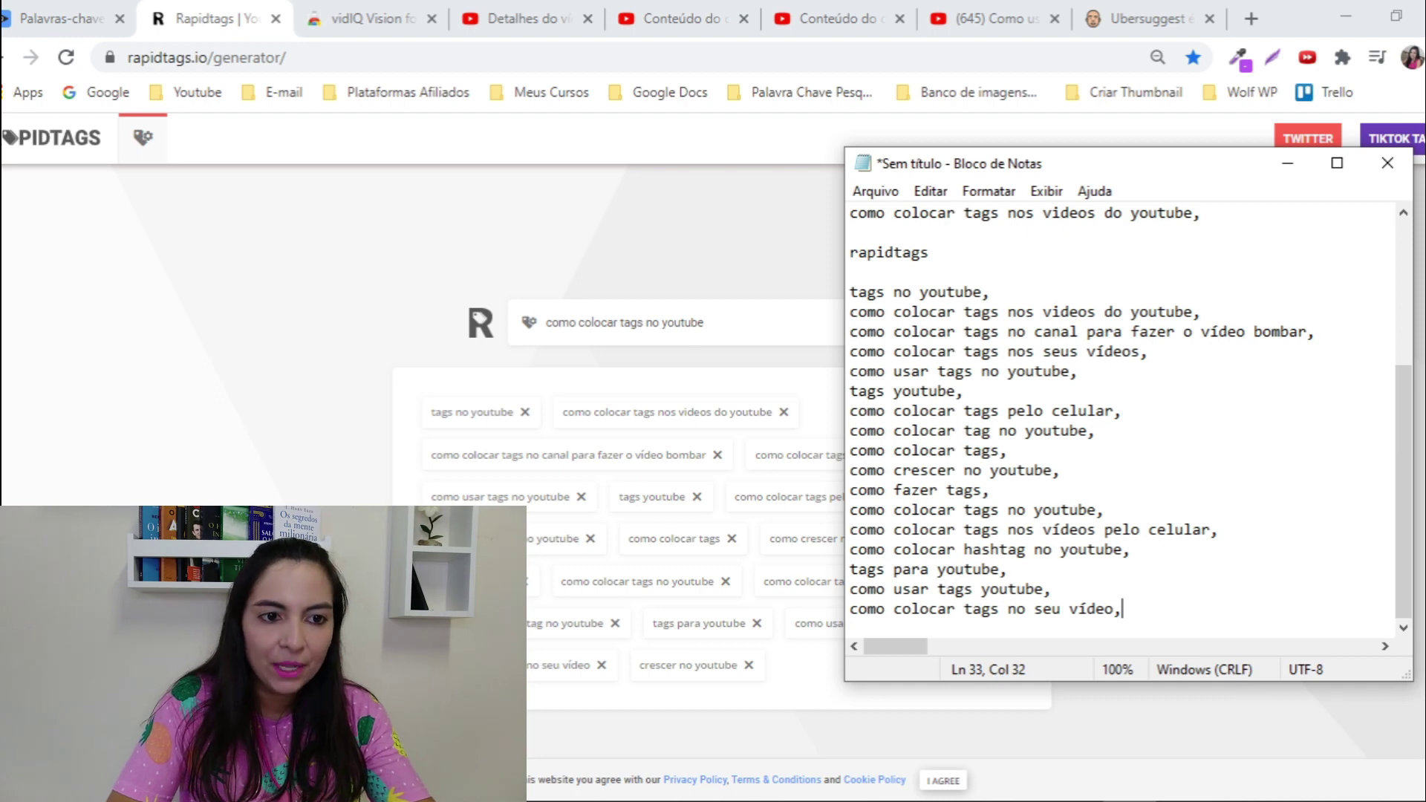
Search Ubersuggest for the keyword "como colocar tags no youtube"
click(102, 430)
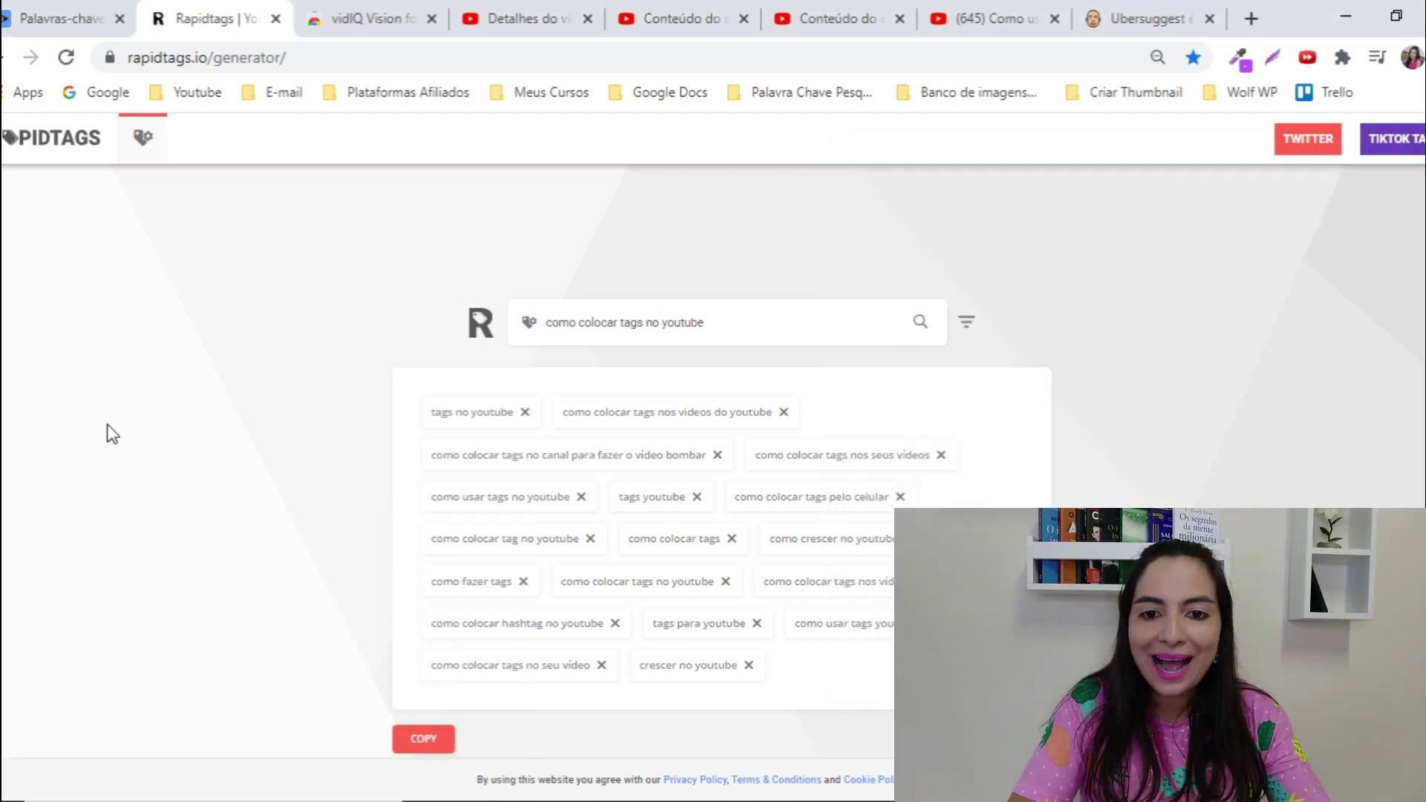
click(1141, 13)
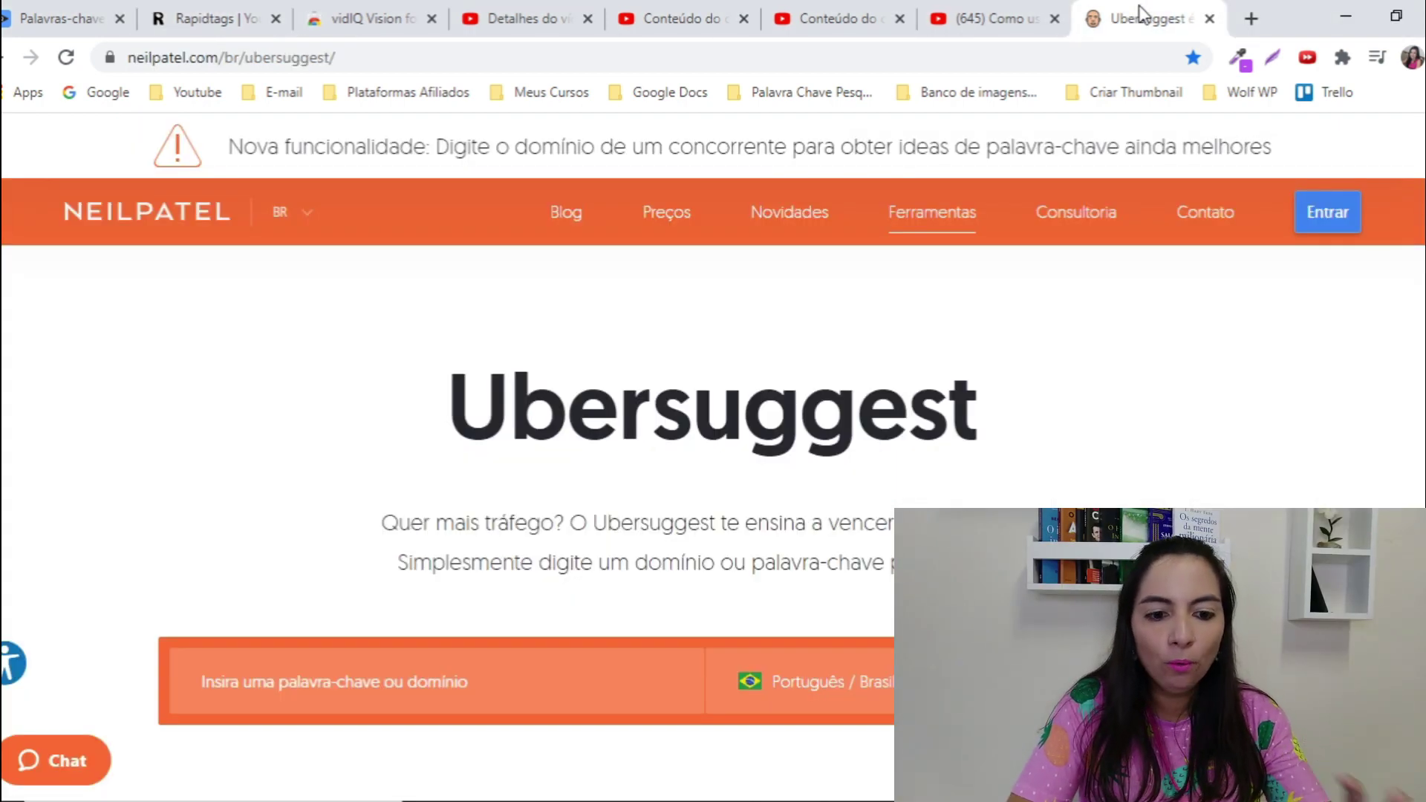
key(ctrl+v)
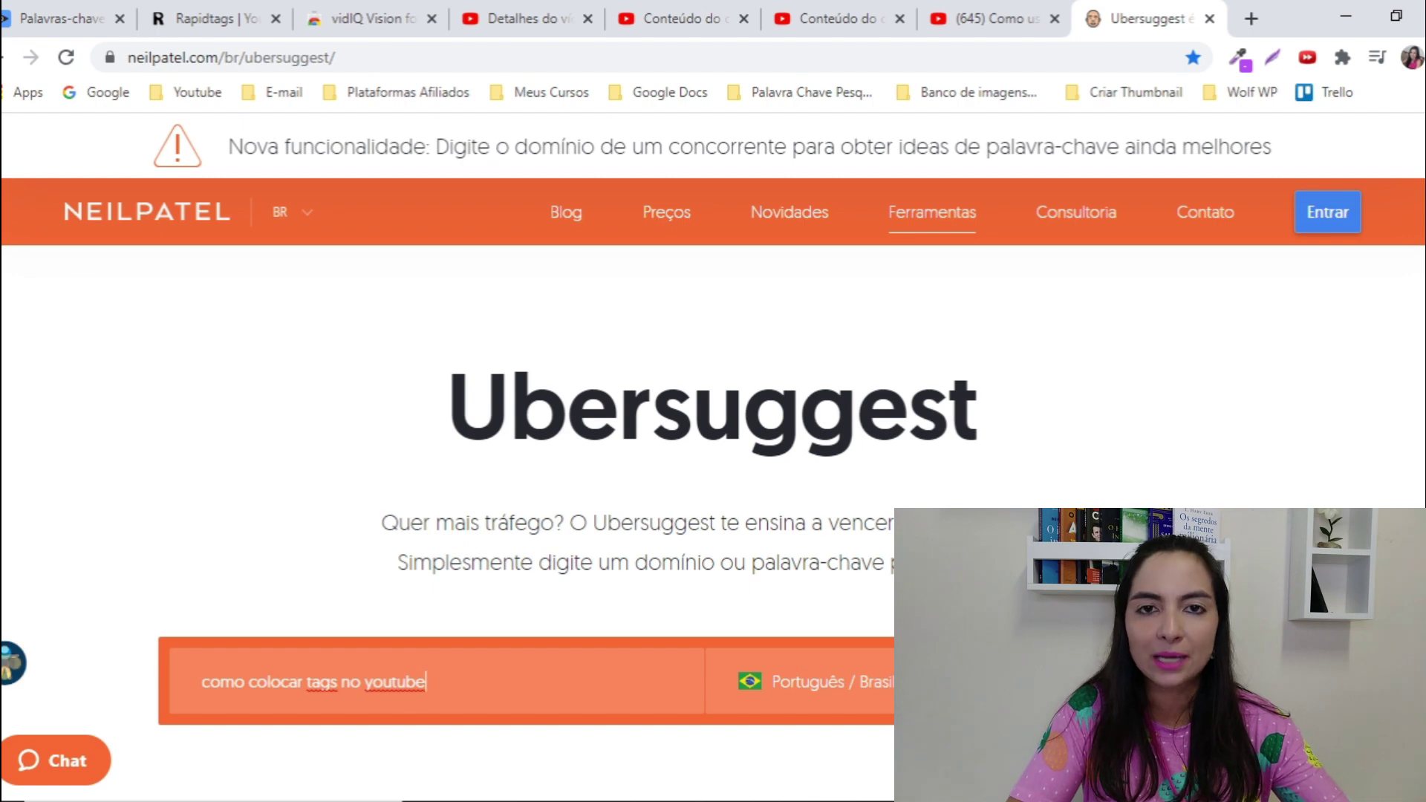
key(Return)
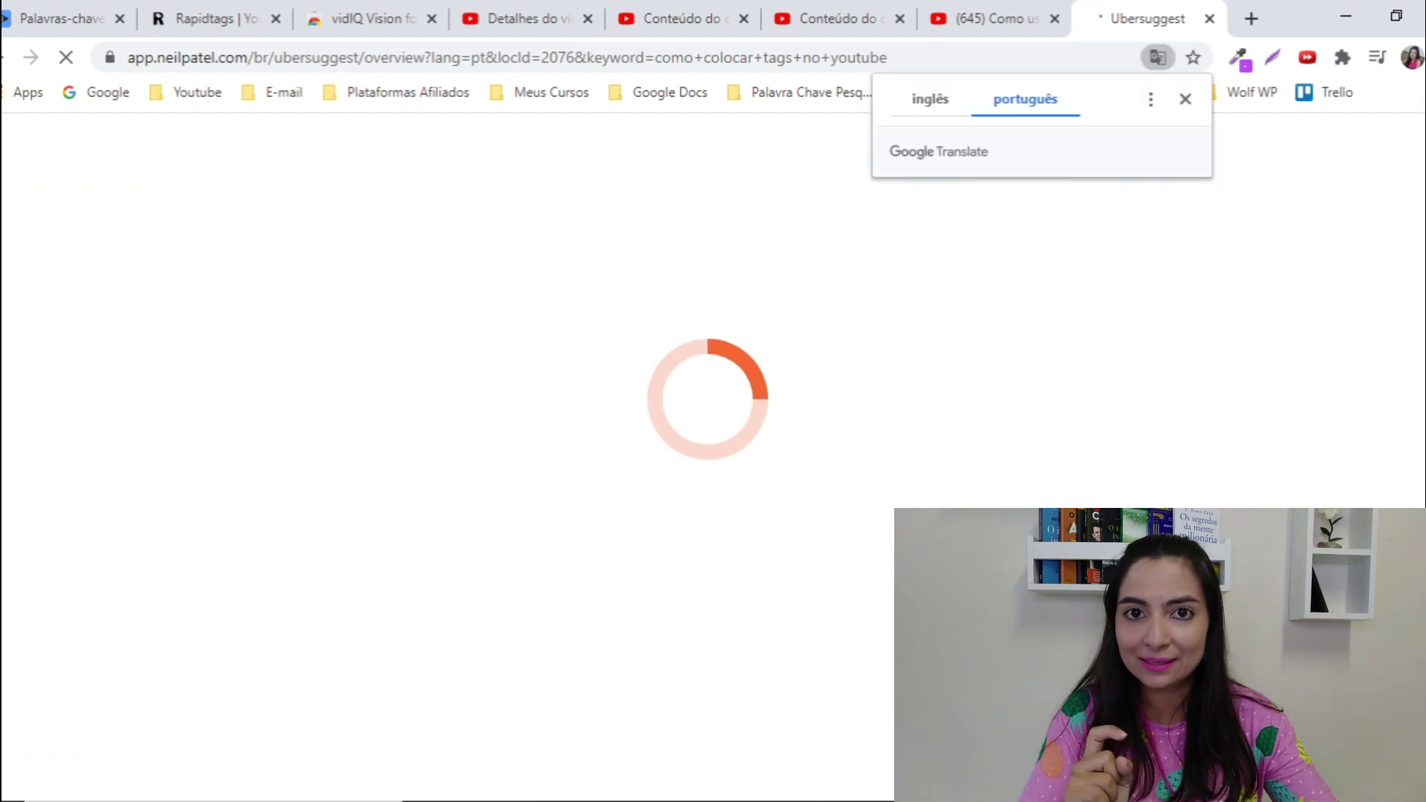
click(653, 275)
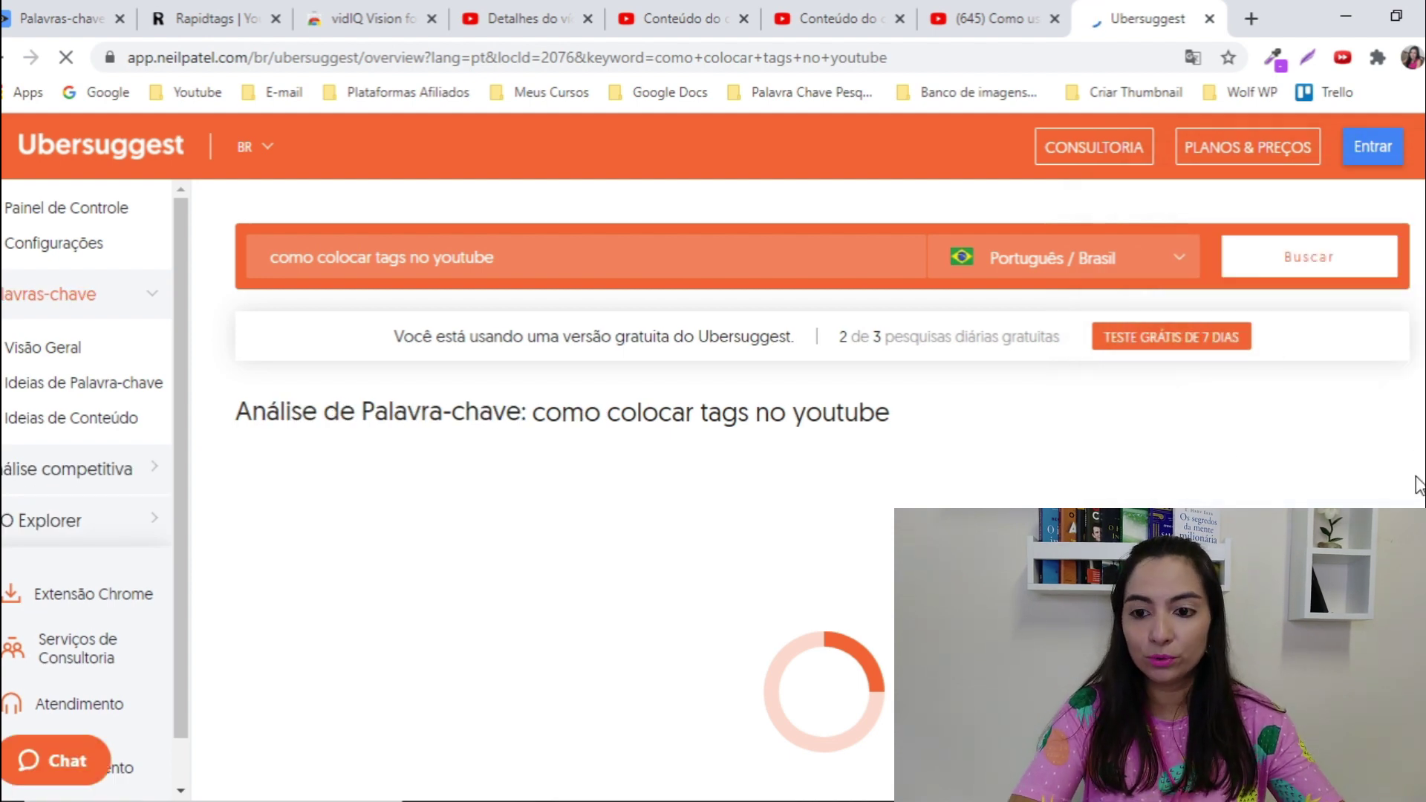
Add the Ubersuggest idea "como adicionar tags no youtube," to the Notepad list under a heading "ubersugest"
scroll(817, 490, down, 1)
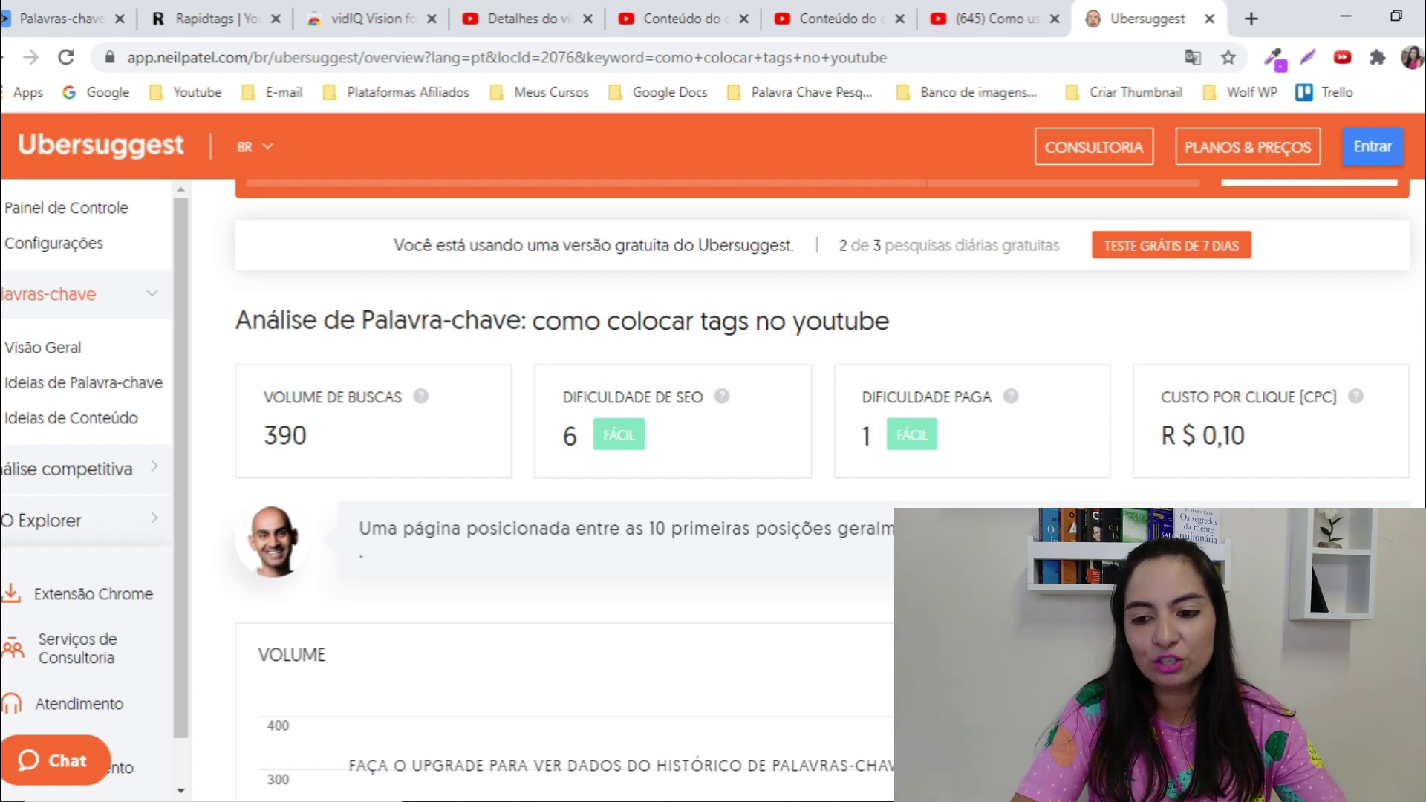
scroll(817, 490, down, 12)
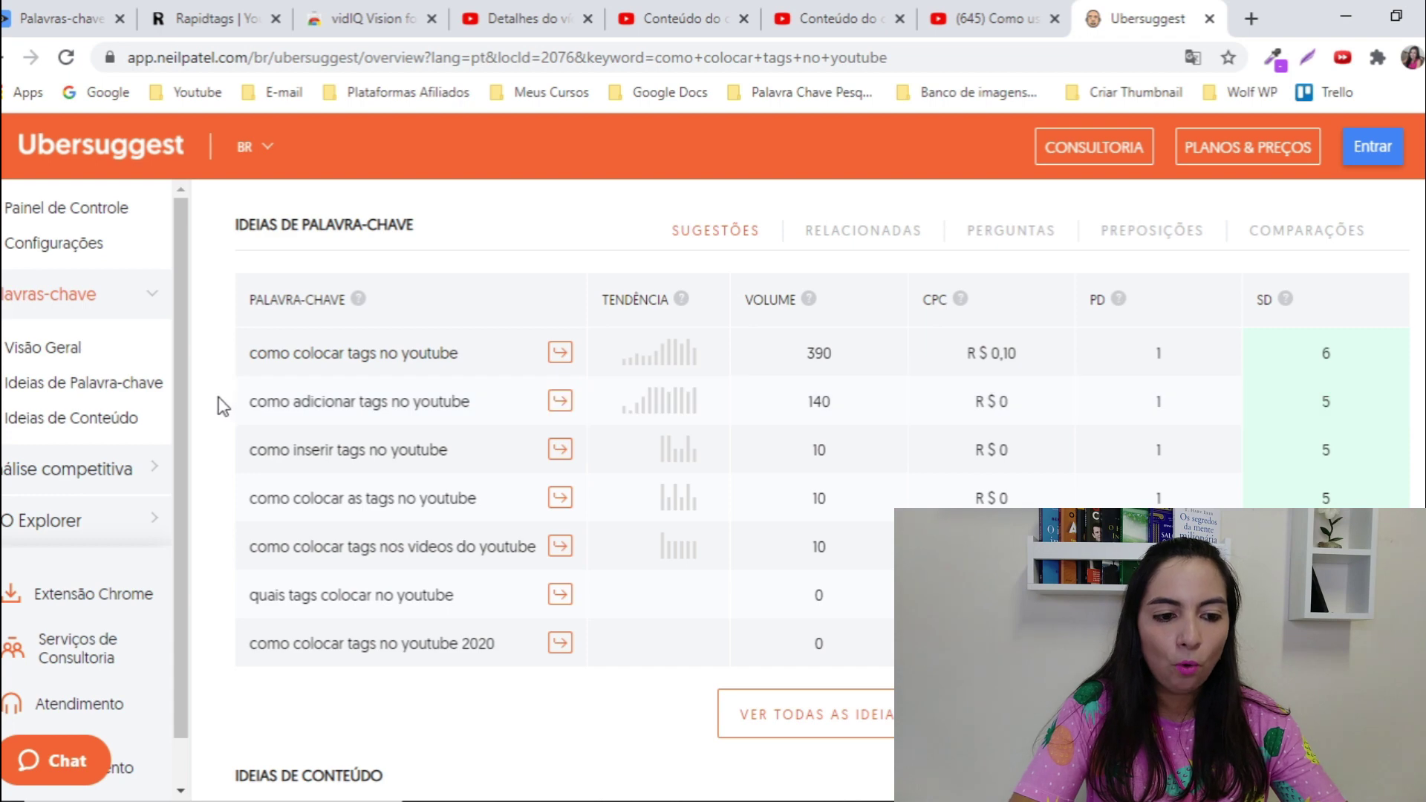
mouse_move(261, 424)
mouse_down()
mouse_move(366, 404)
mouse_move(271, 411)
mouse_up()
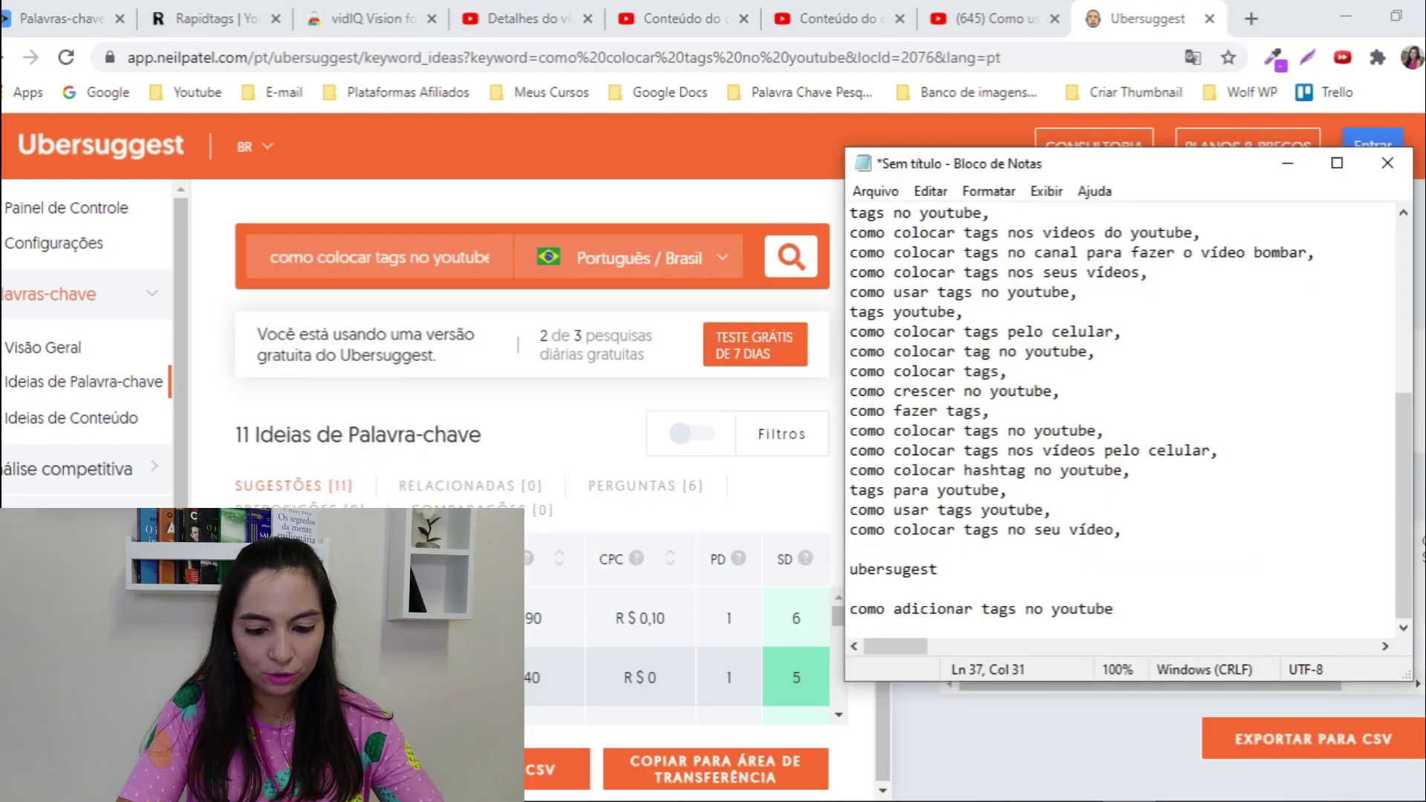
text(,)
key(Return)
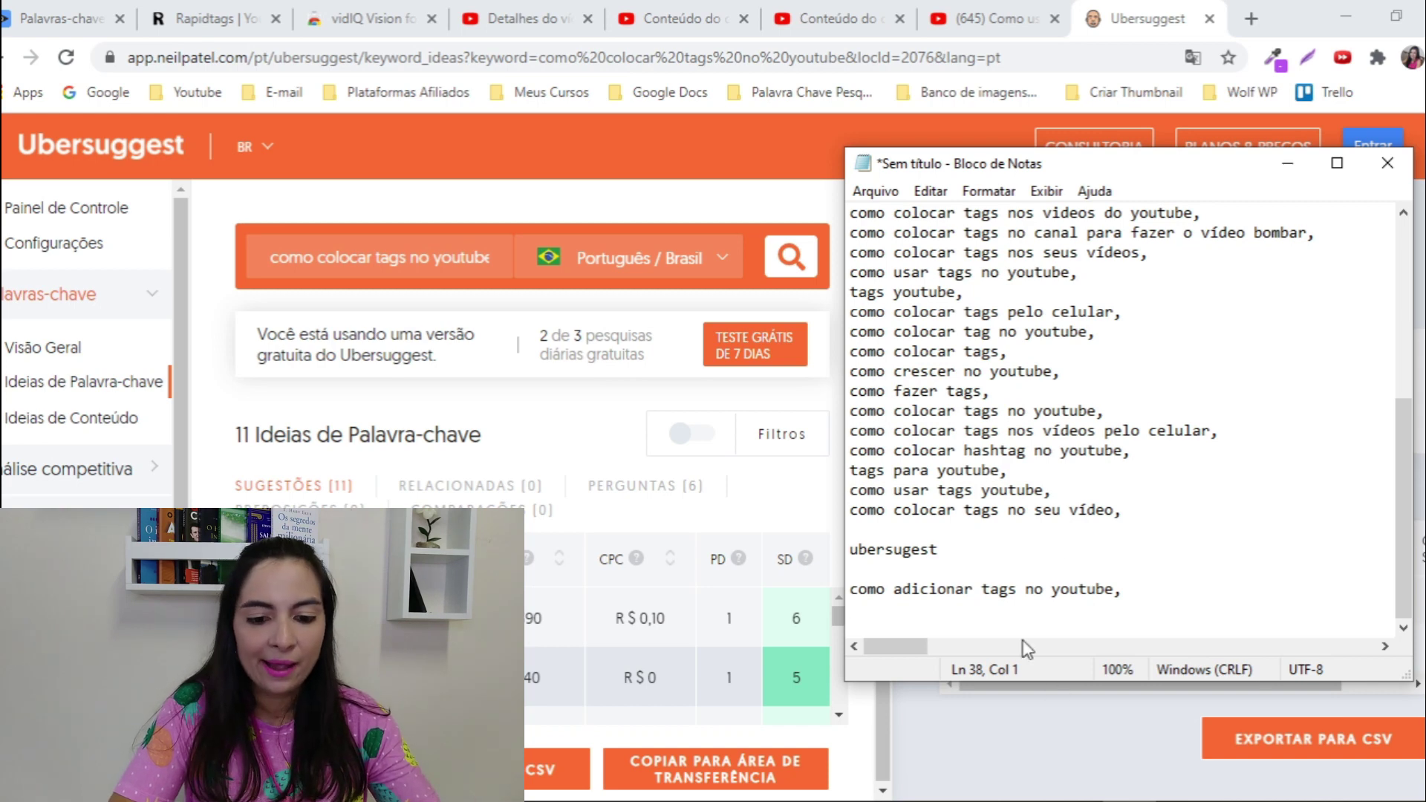
Add the Ubersuggest ideas "como inserir tags no youtube," and "quais tags colocar no youtube," to the Notepad list
click(840, 720)
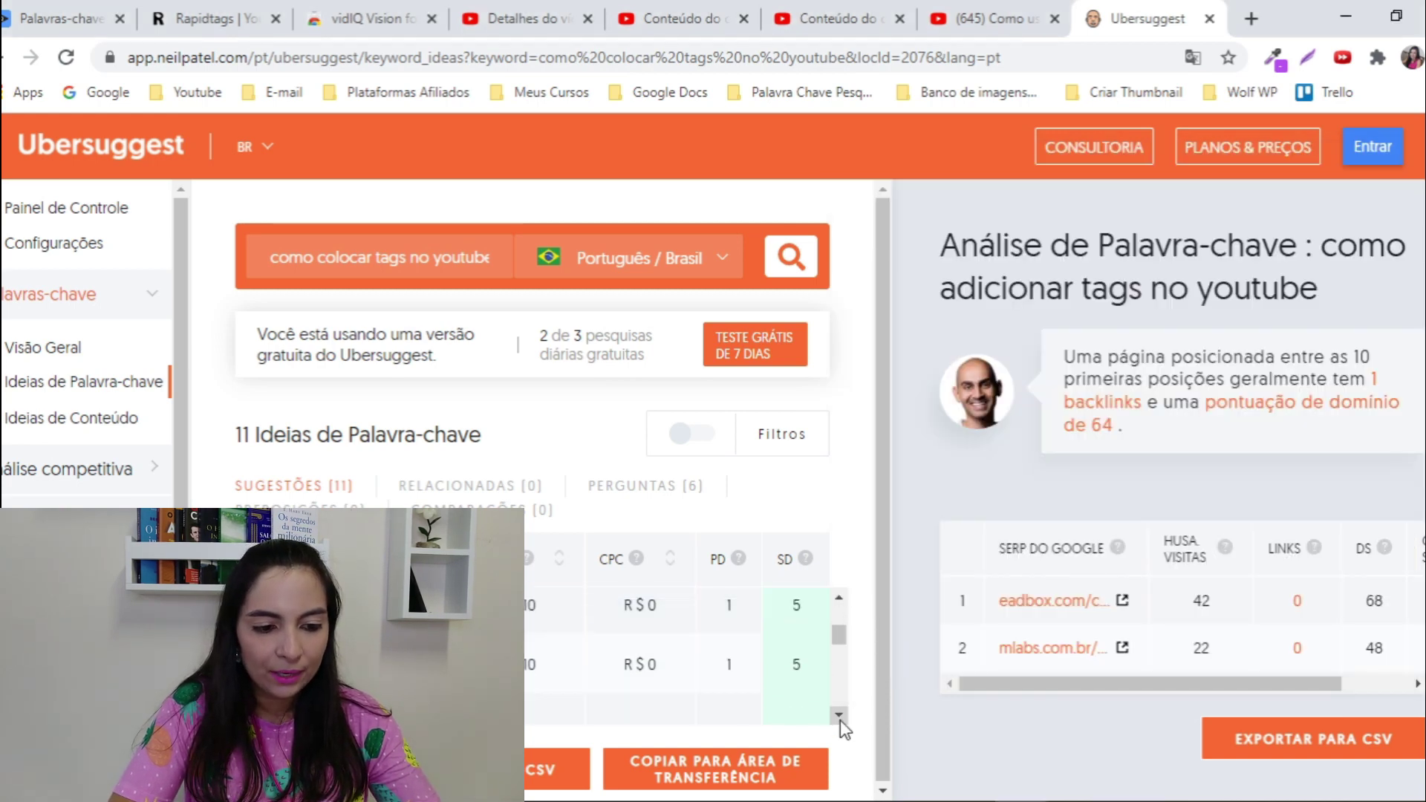
key(alt+Tab)
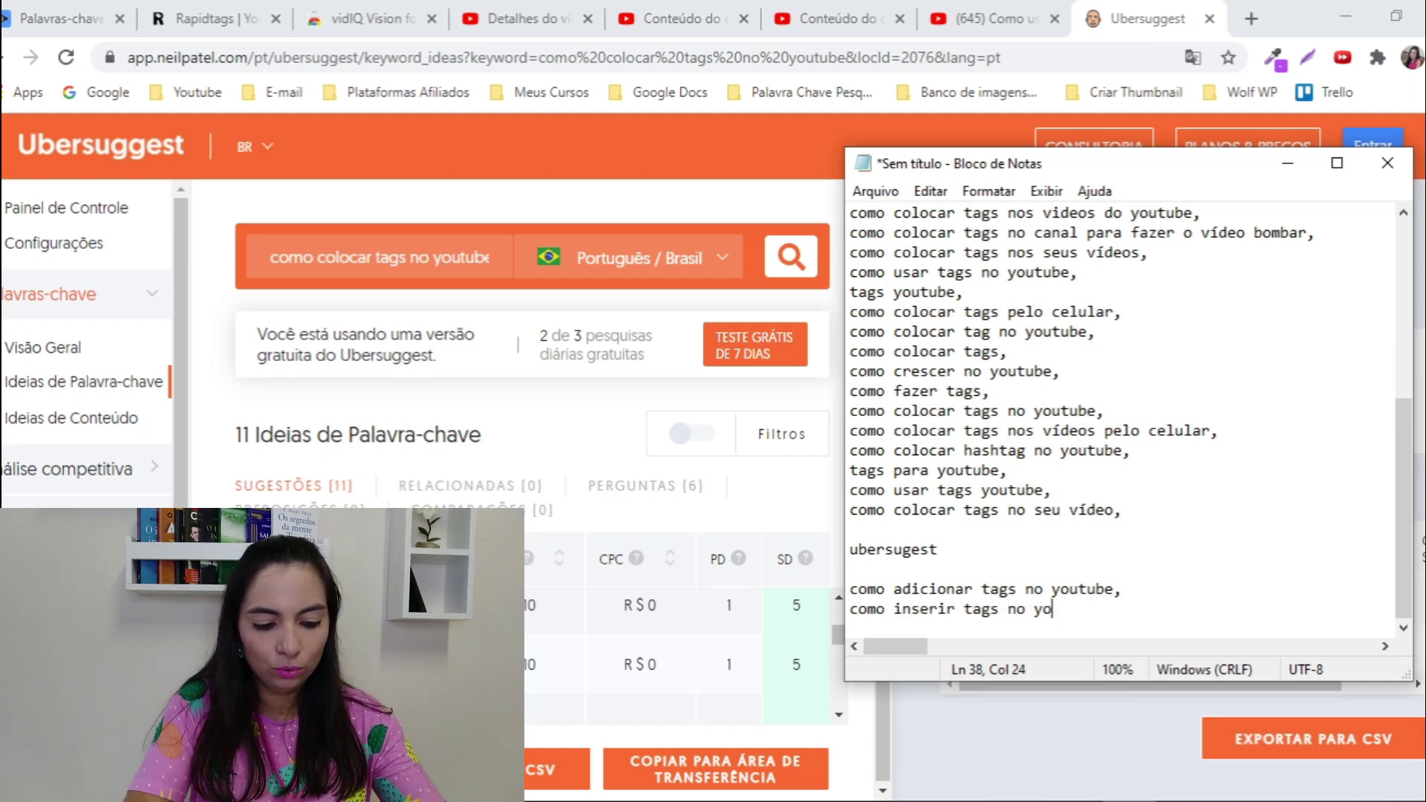
click(841, 715)
key(alt+Tab)
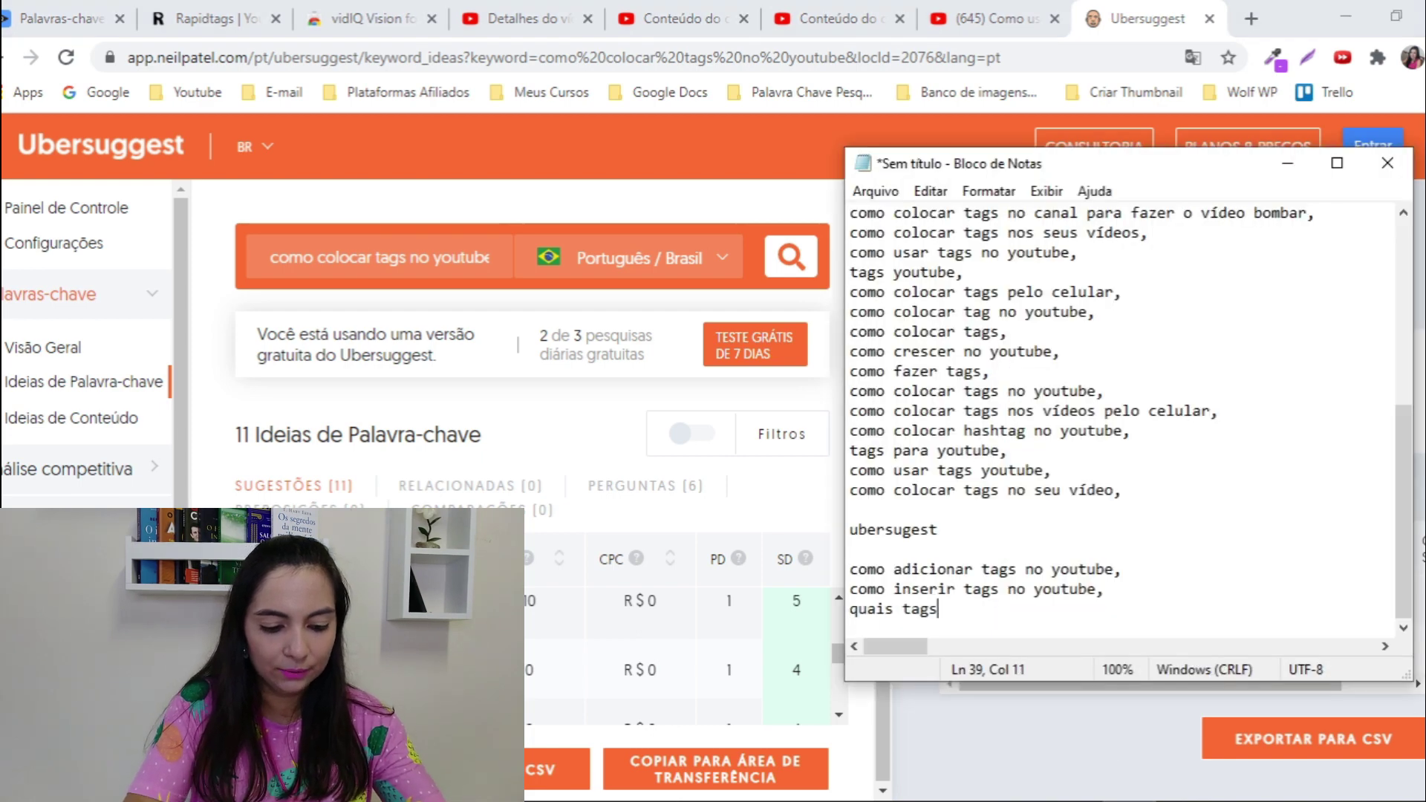
text(colocar no youtube,)
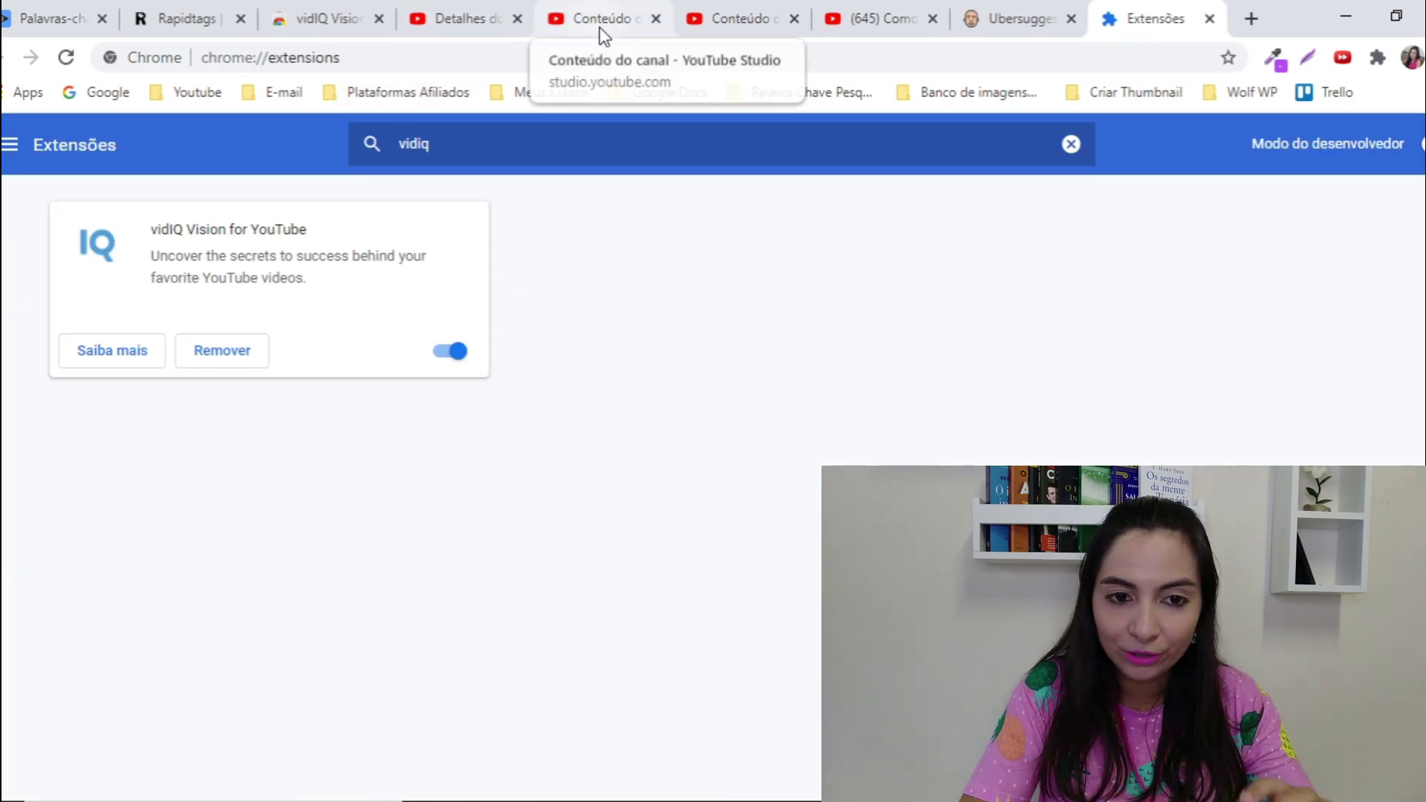
Open the competitor video "Como usar TAGs no YouTube do jeito CERTO" and select "tags para youtube" among its vidIQ video tags
click(599, 27)
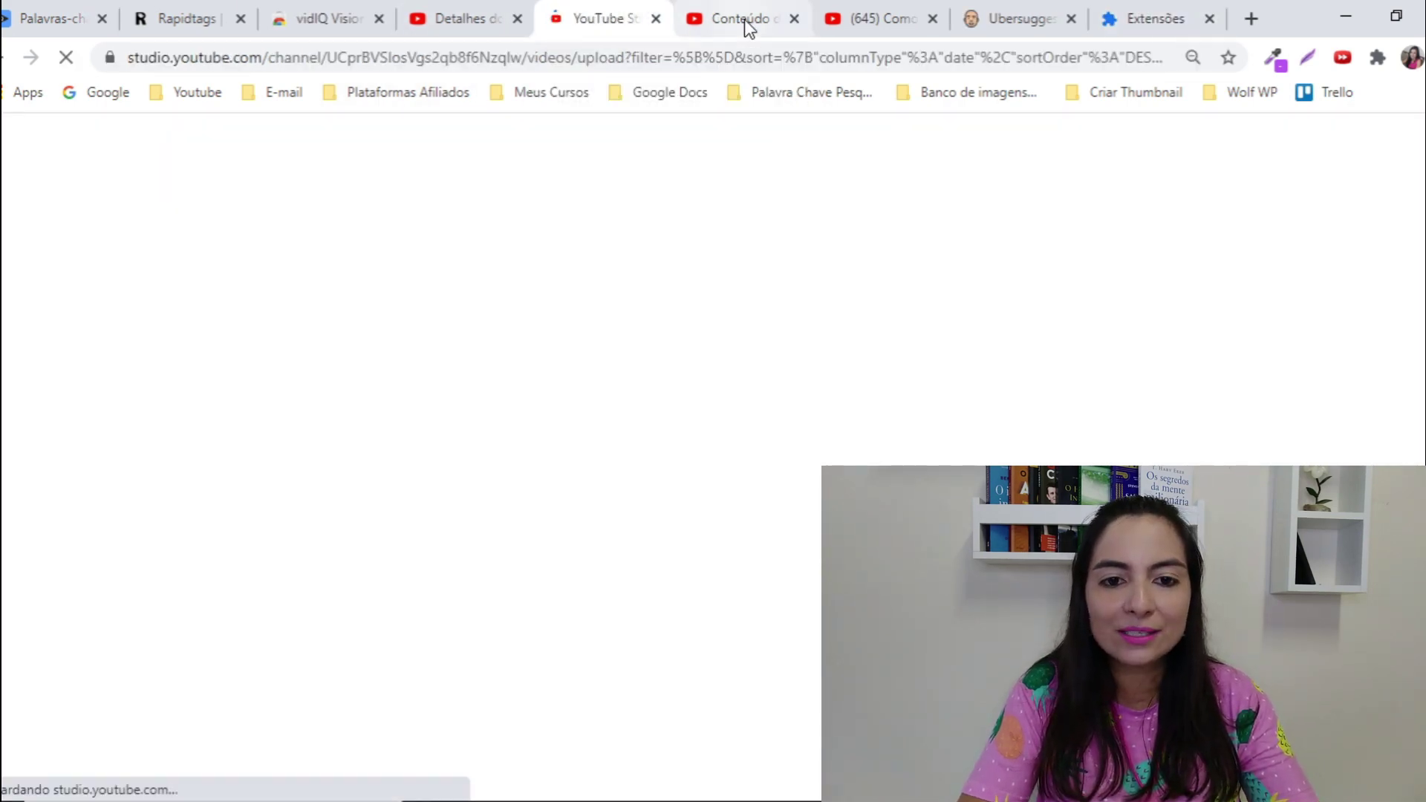
click(900, 22)
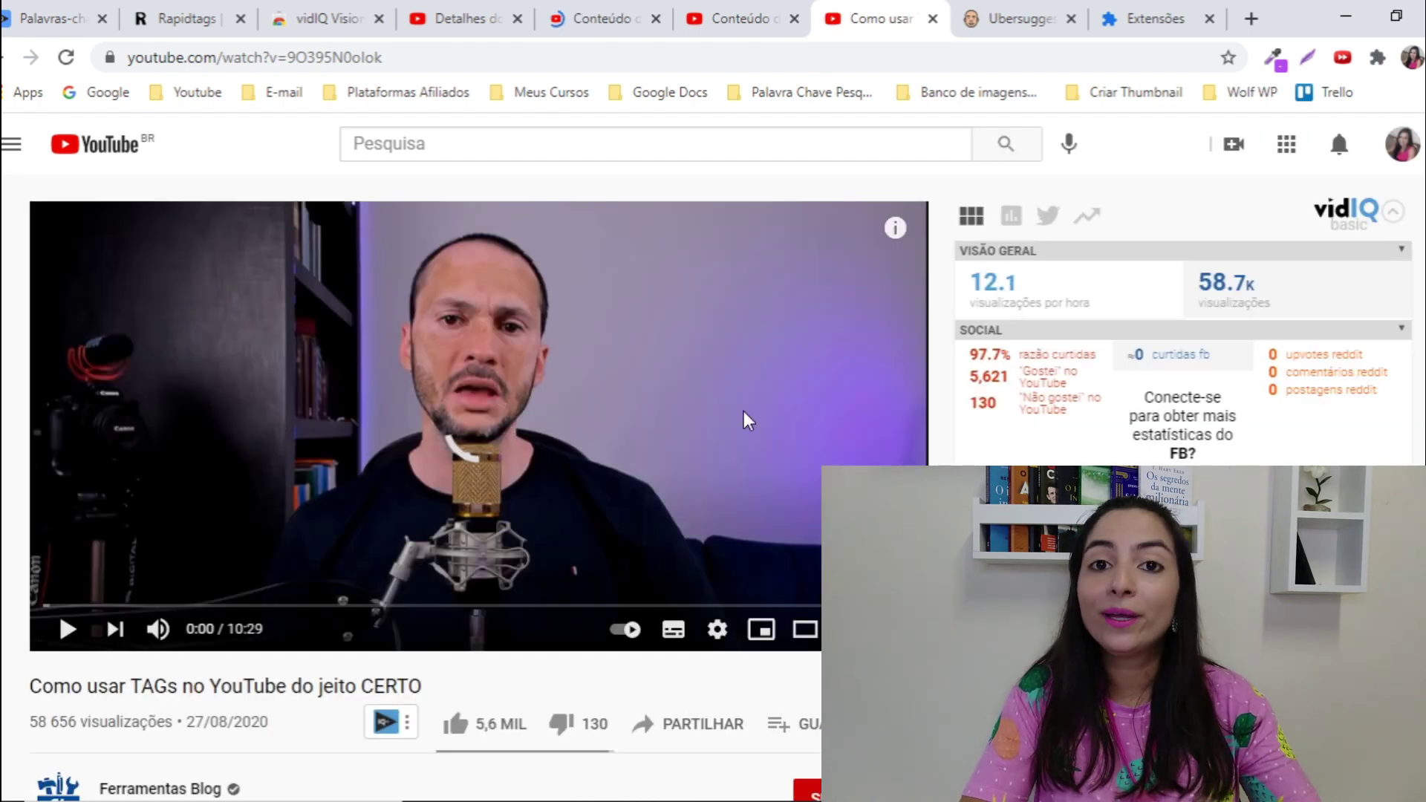
scroll(479, 409, down, 8)
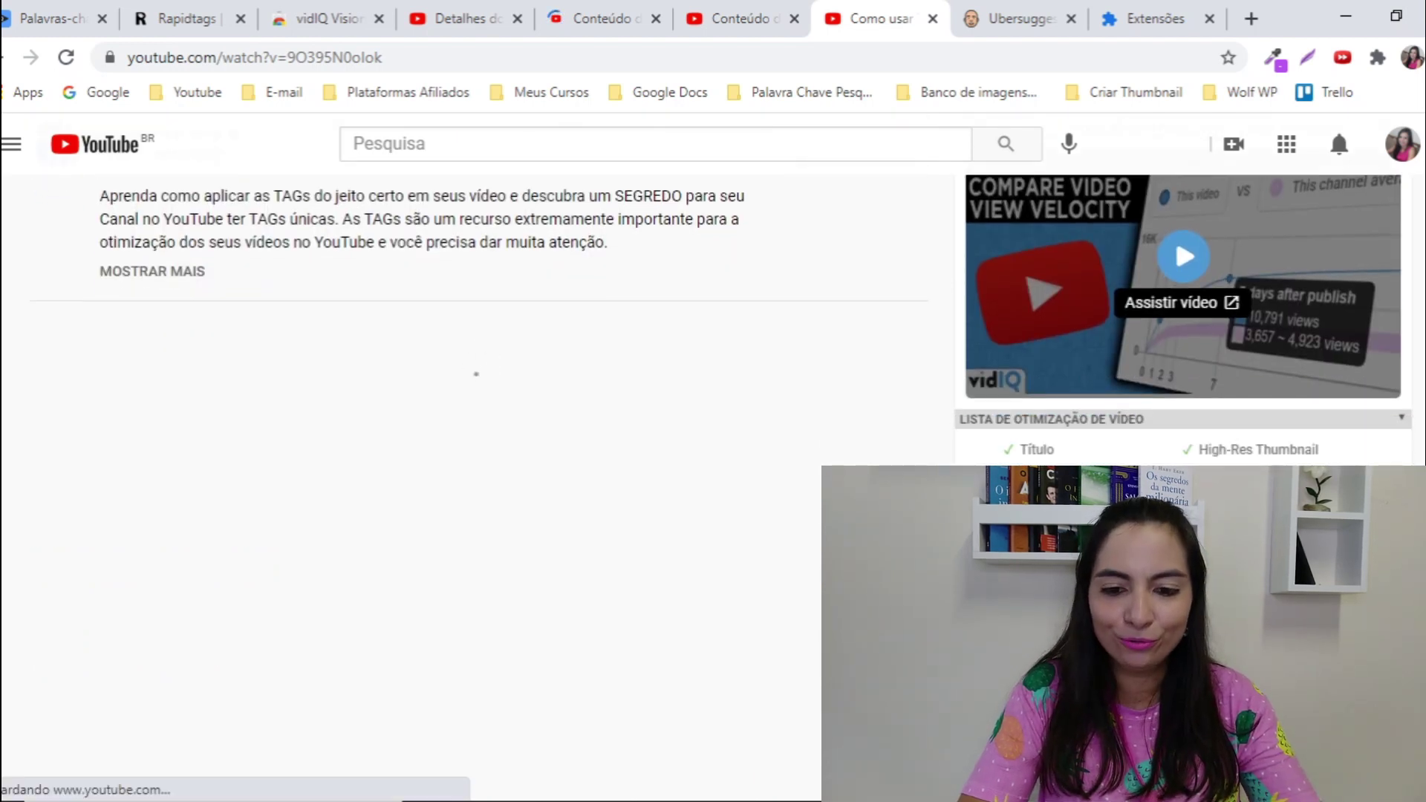
scroll(479, 408, down, 6)
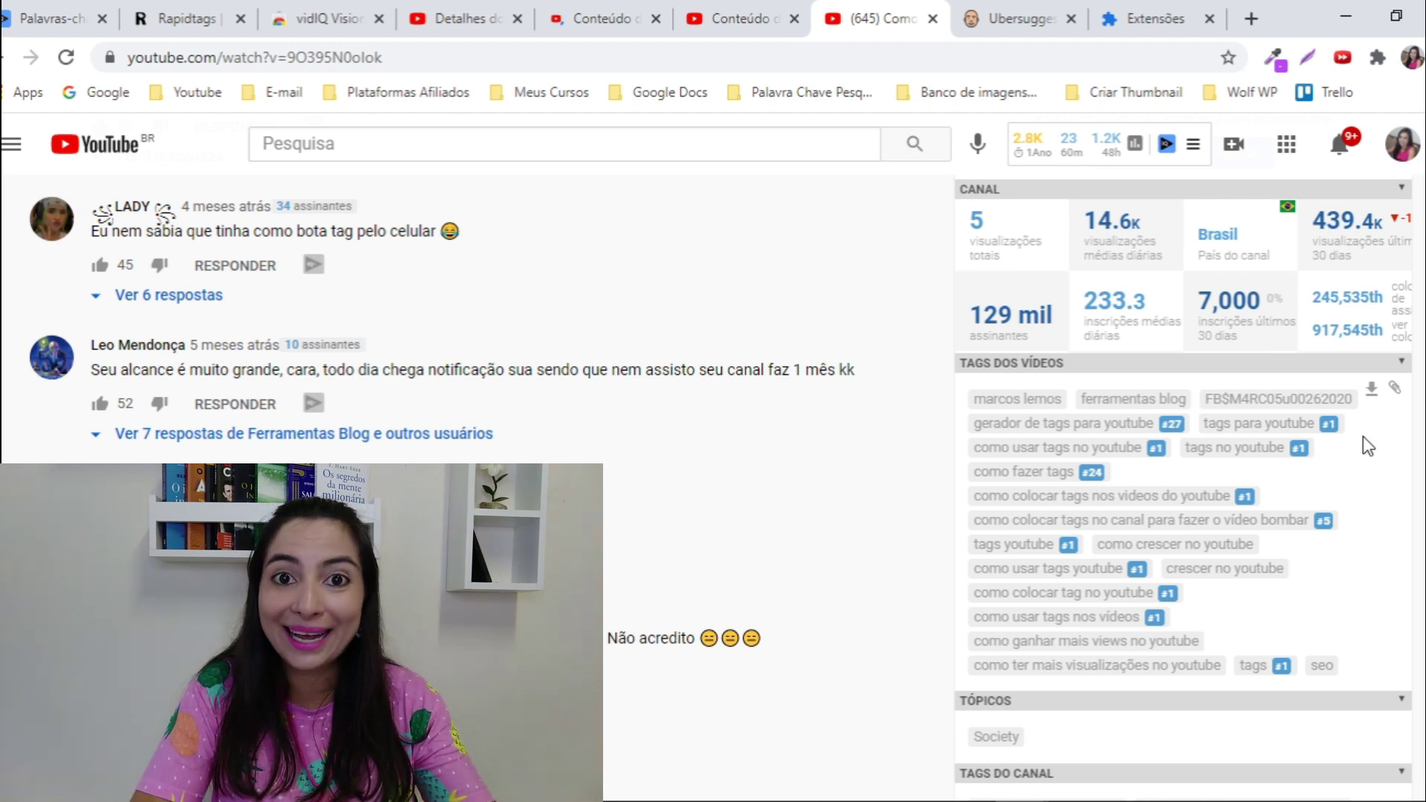
drag(1199, 426, 1308, 435)
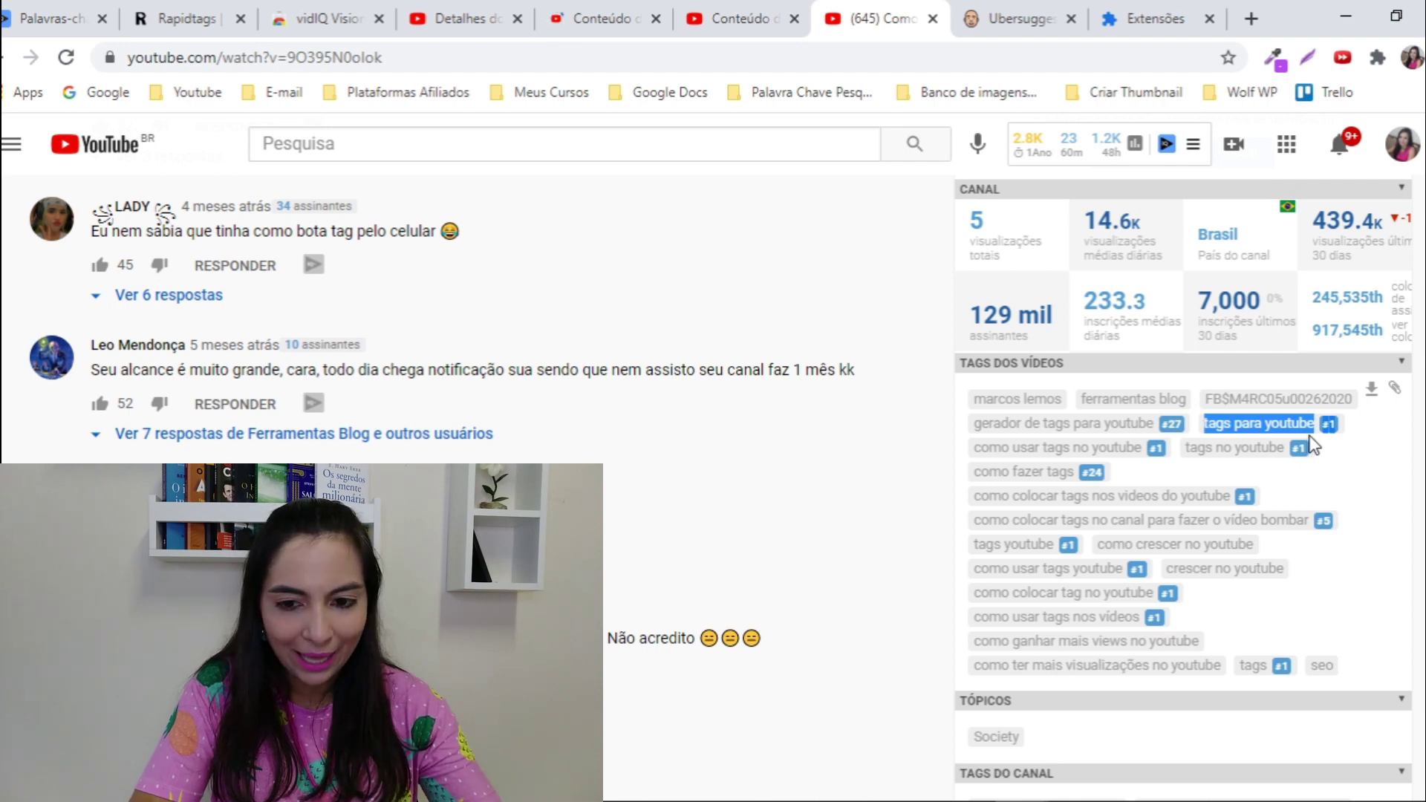
Add a heading "videos concorrents" to the Notepad list with the tag "tags para youtube," below it
key(alt+Tab)
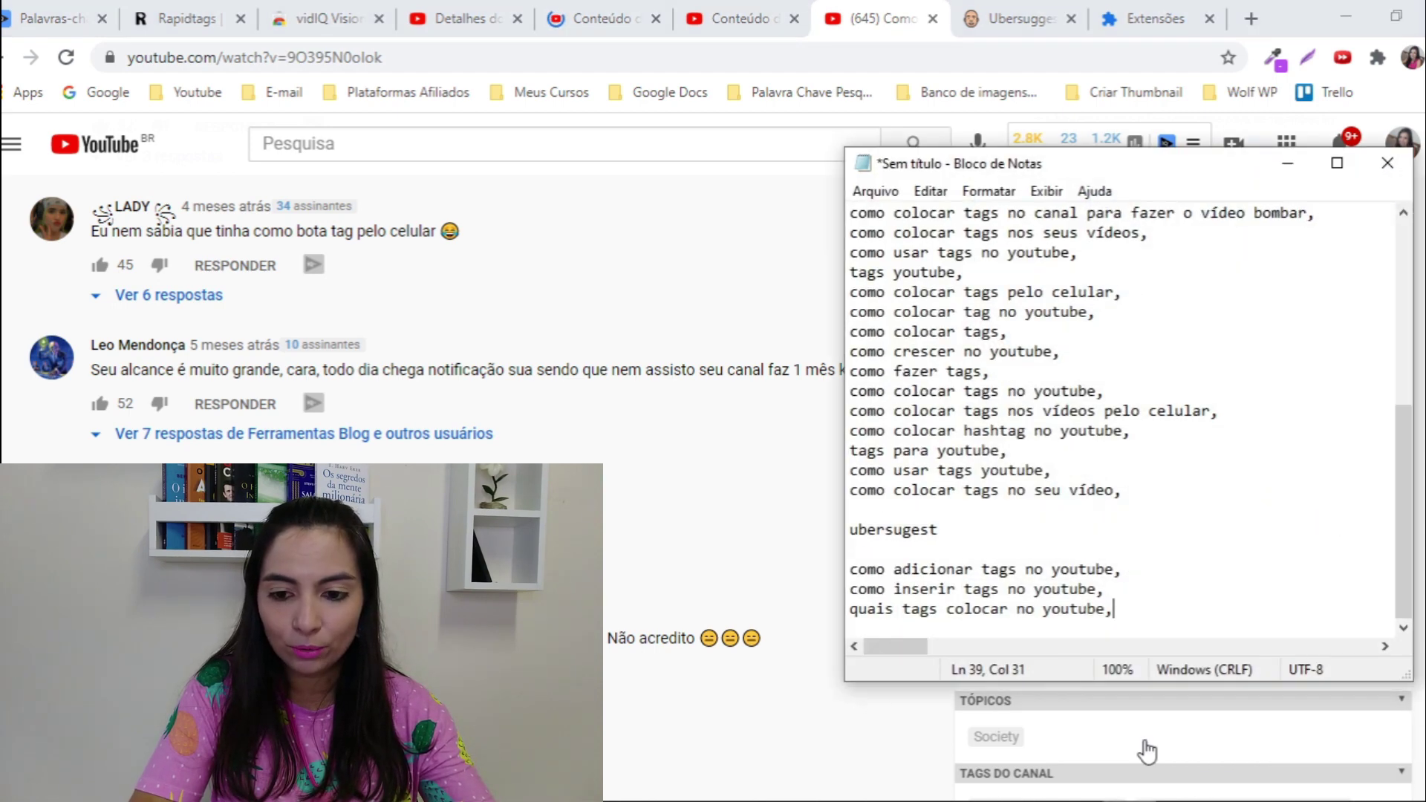
key(Return)
key(Return)
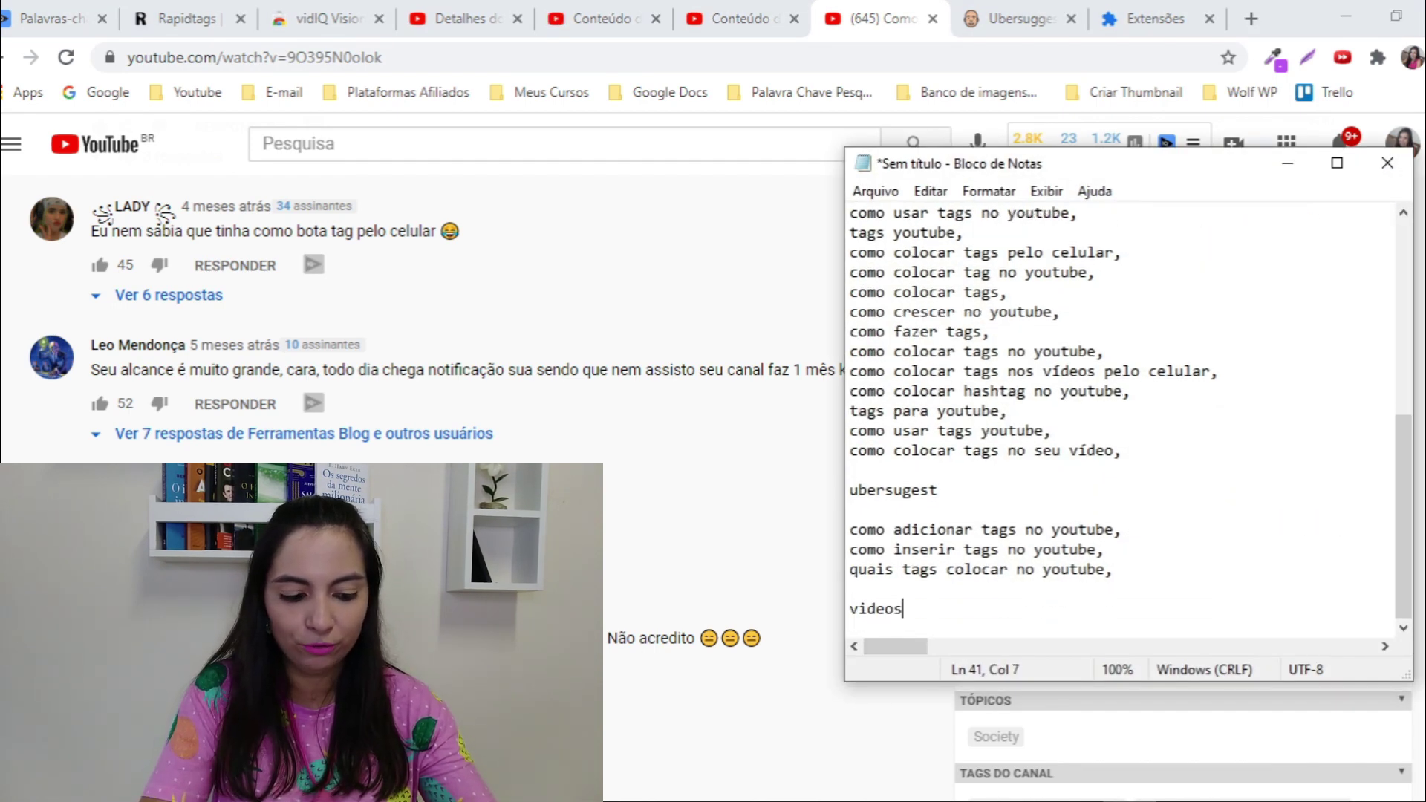
text(videos concorrent)
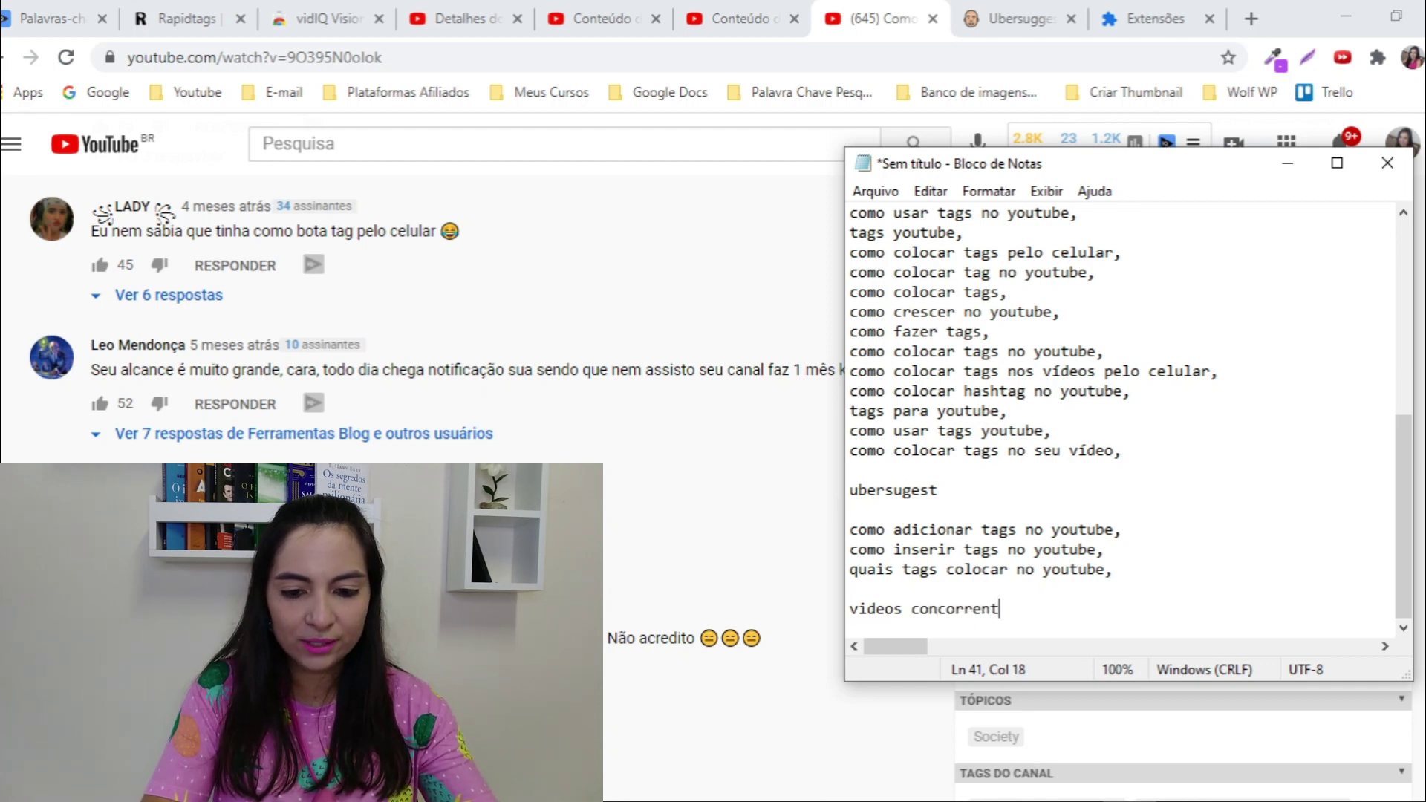
text(s)
key(Return)
key(Return)
text(tags para youtube#1)
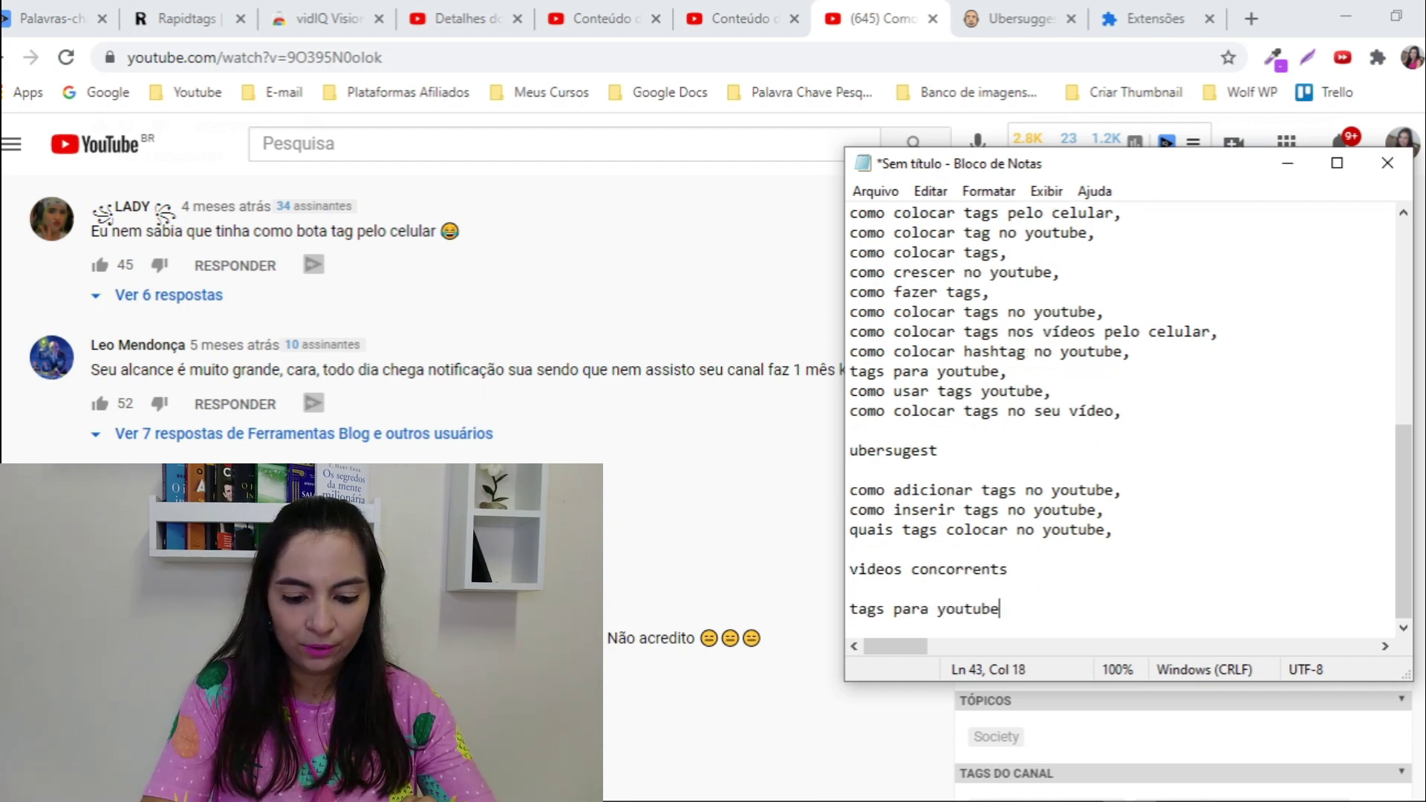
text(,)
key(Return)
Copy the competitor video's tag "como usar tags no youtube" into the Notepad list, ending it with a comma
click(762, 490)
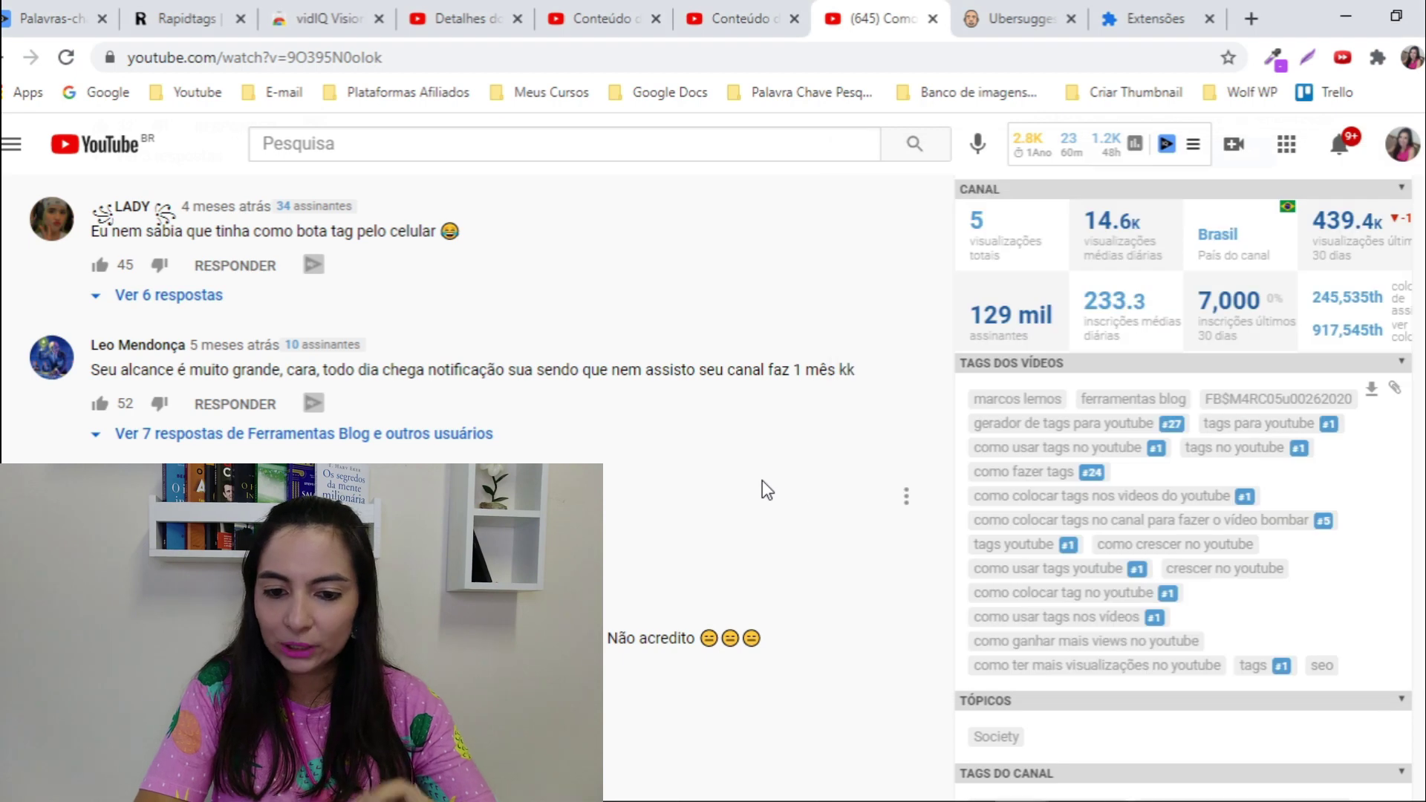
drag(969, 446, 1148, 460)
key(ctrl+c)
key(alt+Tab)
key(ctrl+v)
text(,)
key(Return)
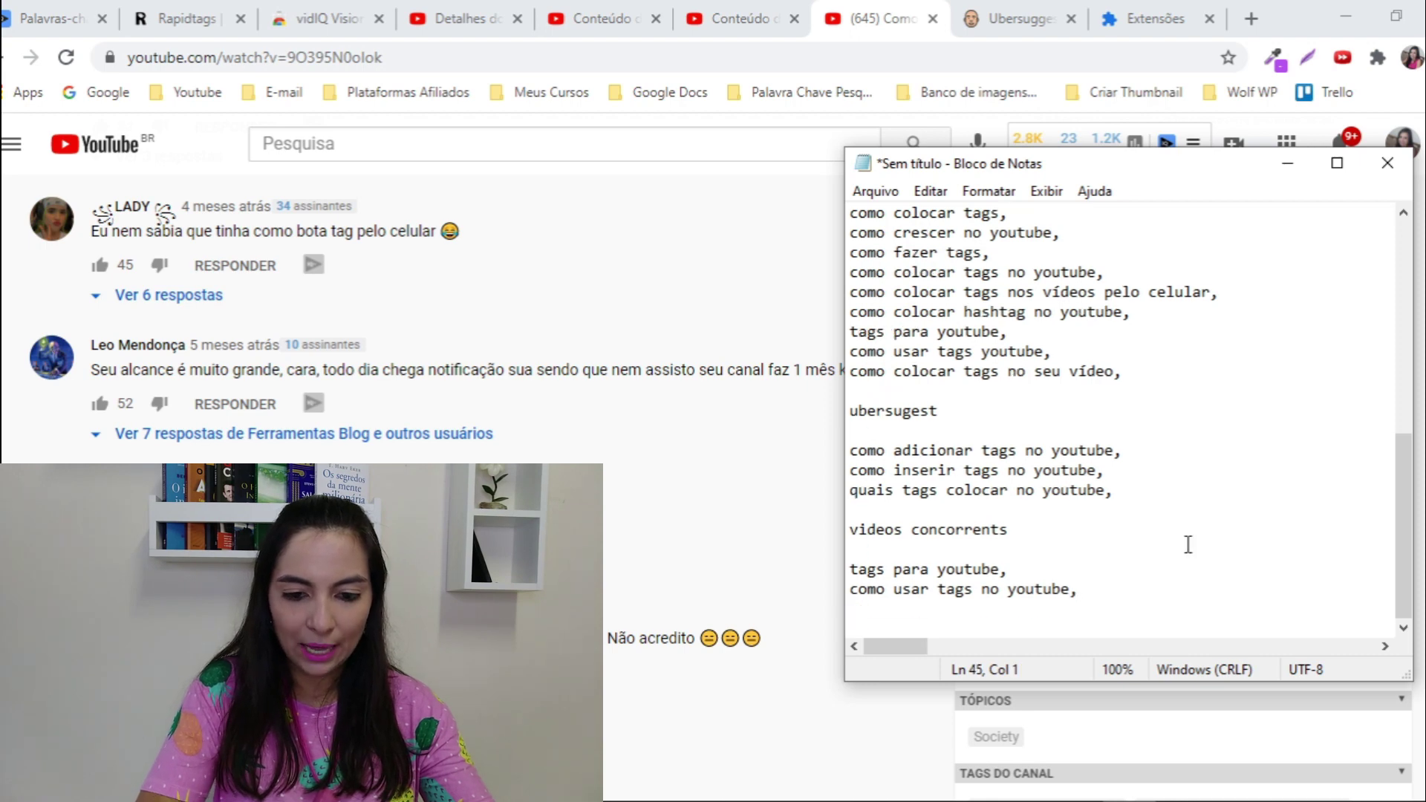
Copy the competitor video's tag "tags no youtube" into the Notepad list, ending it with a comma
key(alt+Tab)
drag(1185, 450, 1288, 467)
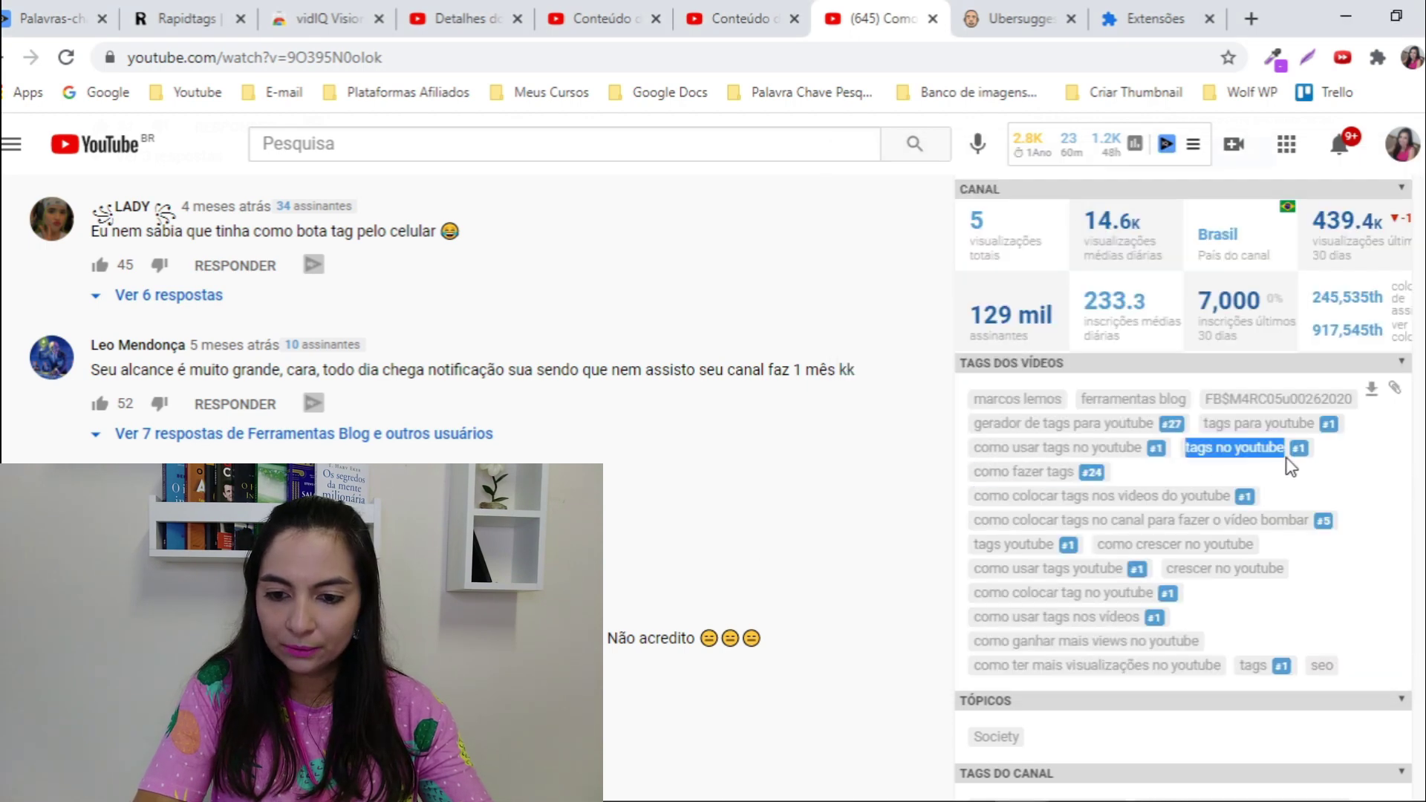
key(alt+Tab)
text(,)
key(Return)
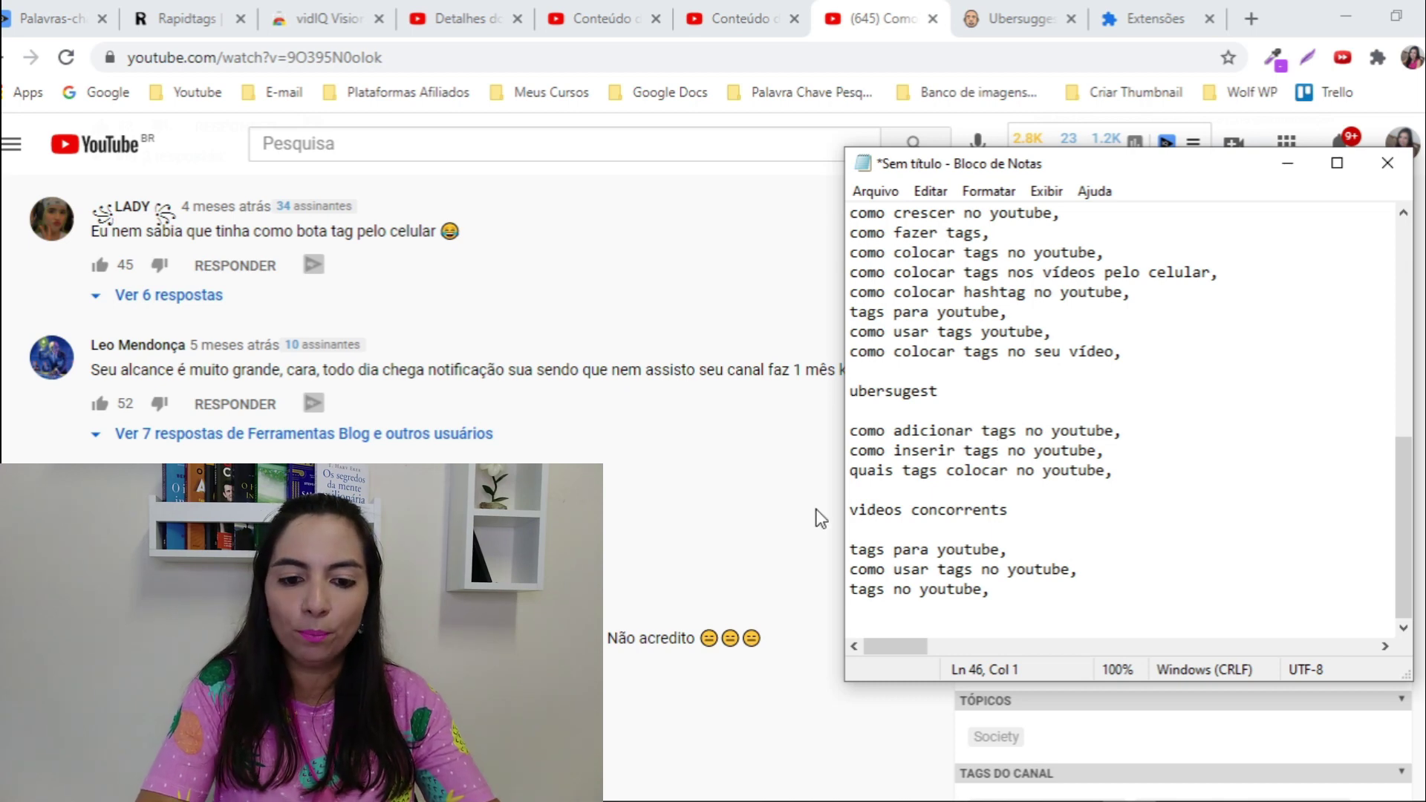
Go to the Tags field on the unlisted video's details page in YouTube Studio
click(787, 517)
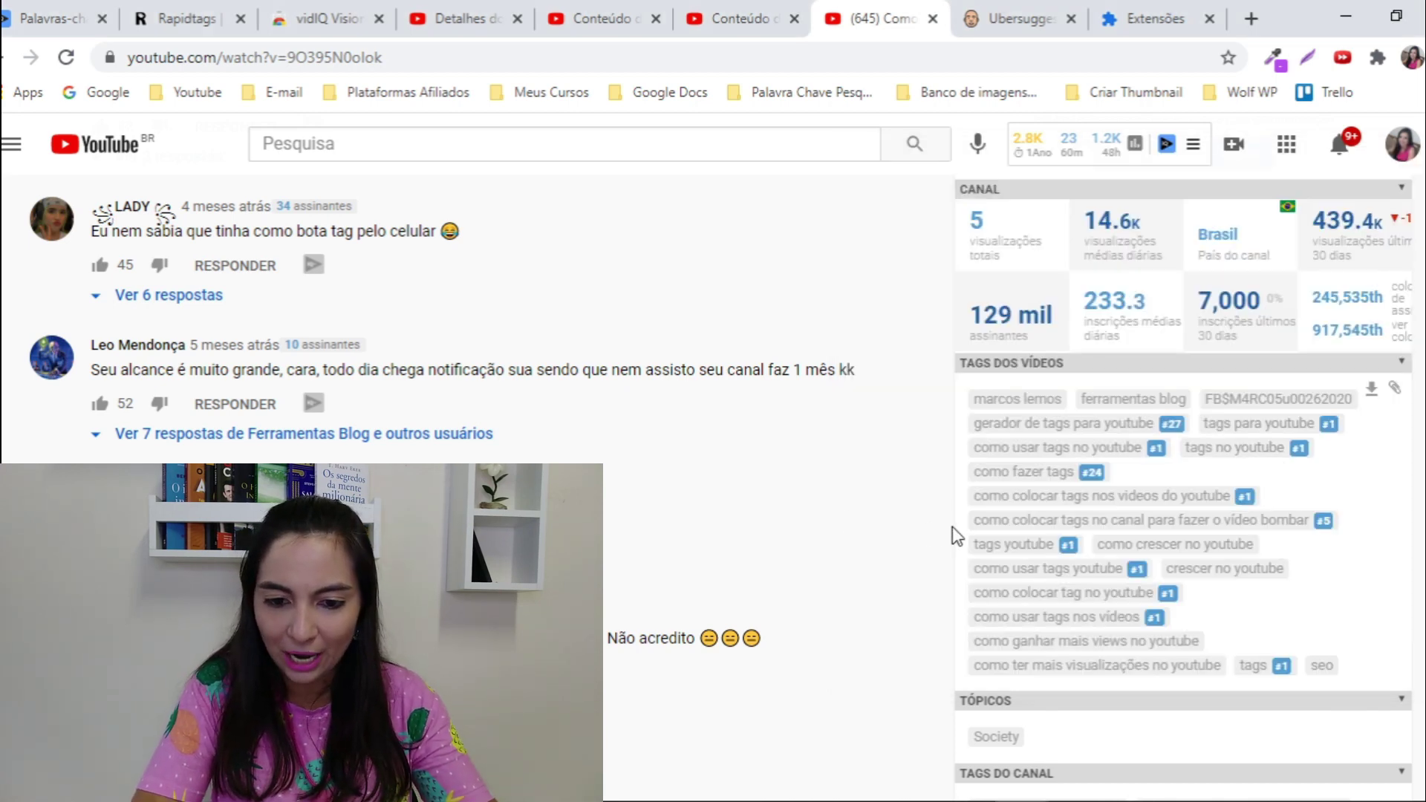
key(alt+Tab)
click(826, 568)
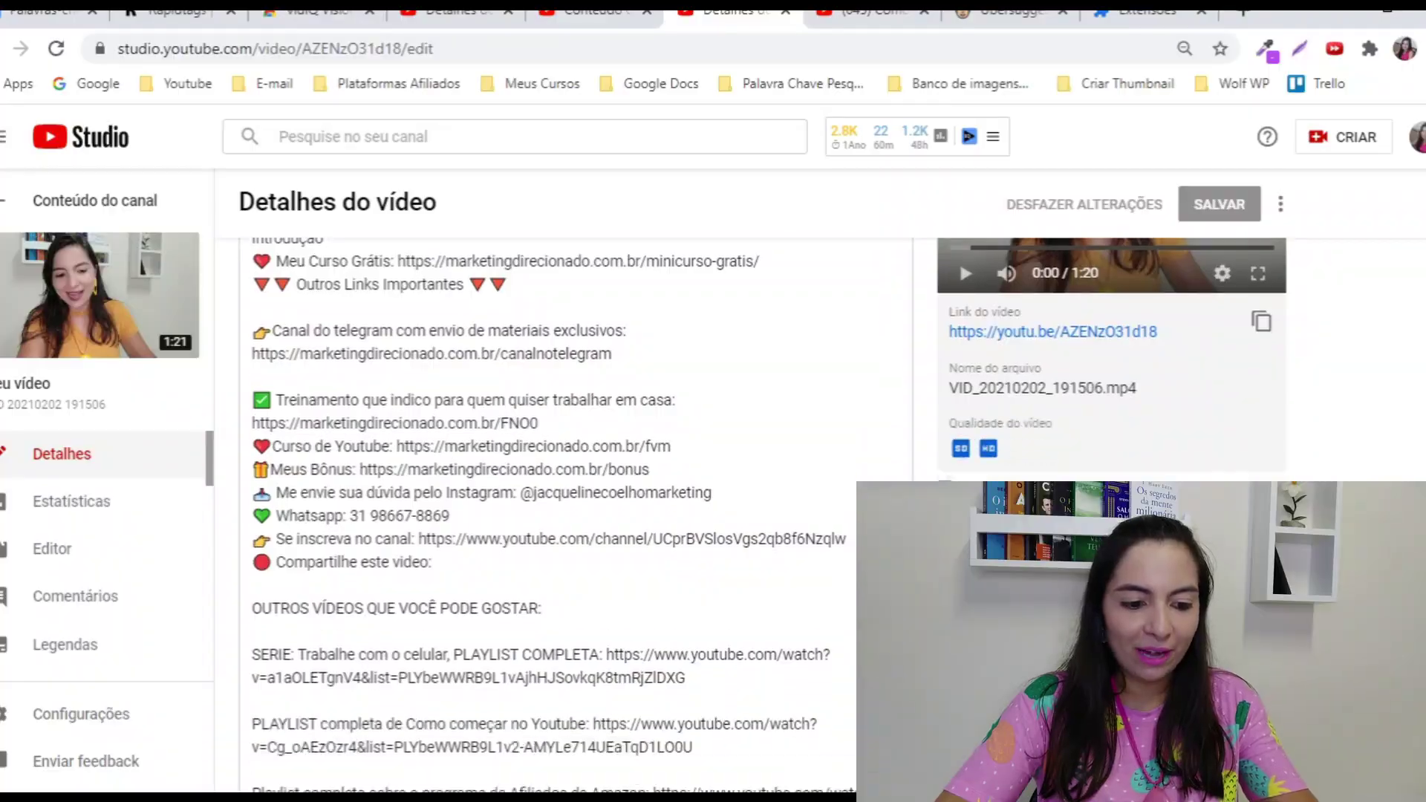
scroll(576, 512, down, 5)
scroll(576, 512, down, 2)
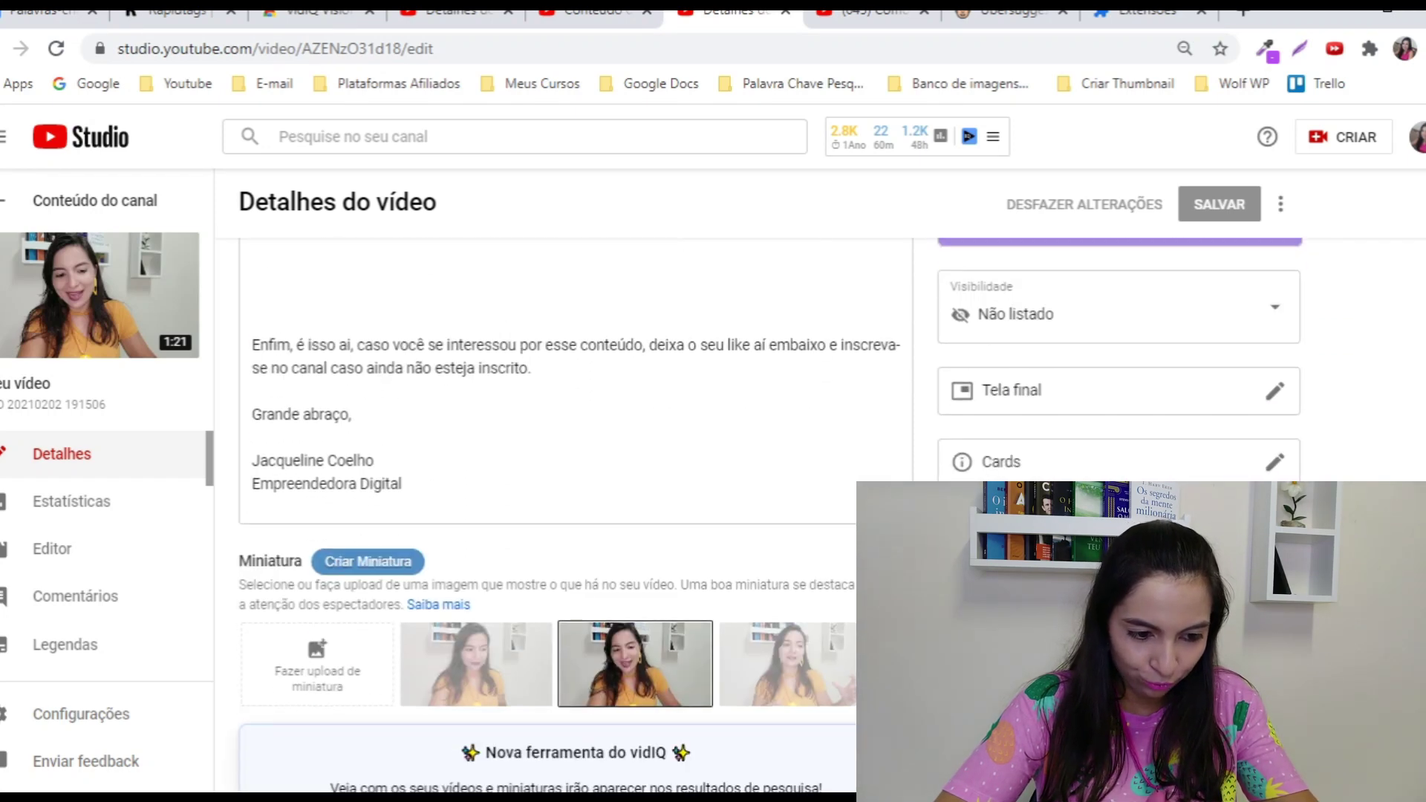
scroll(576, 512, down, 1)
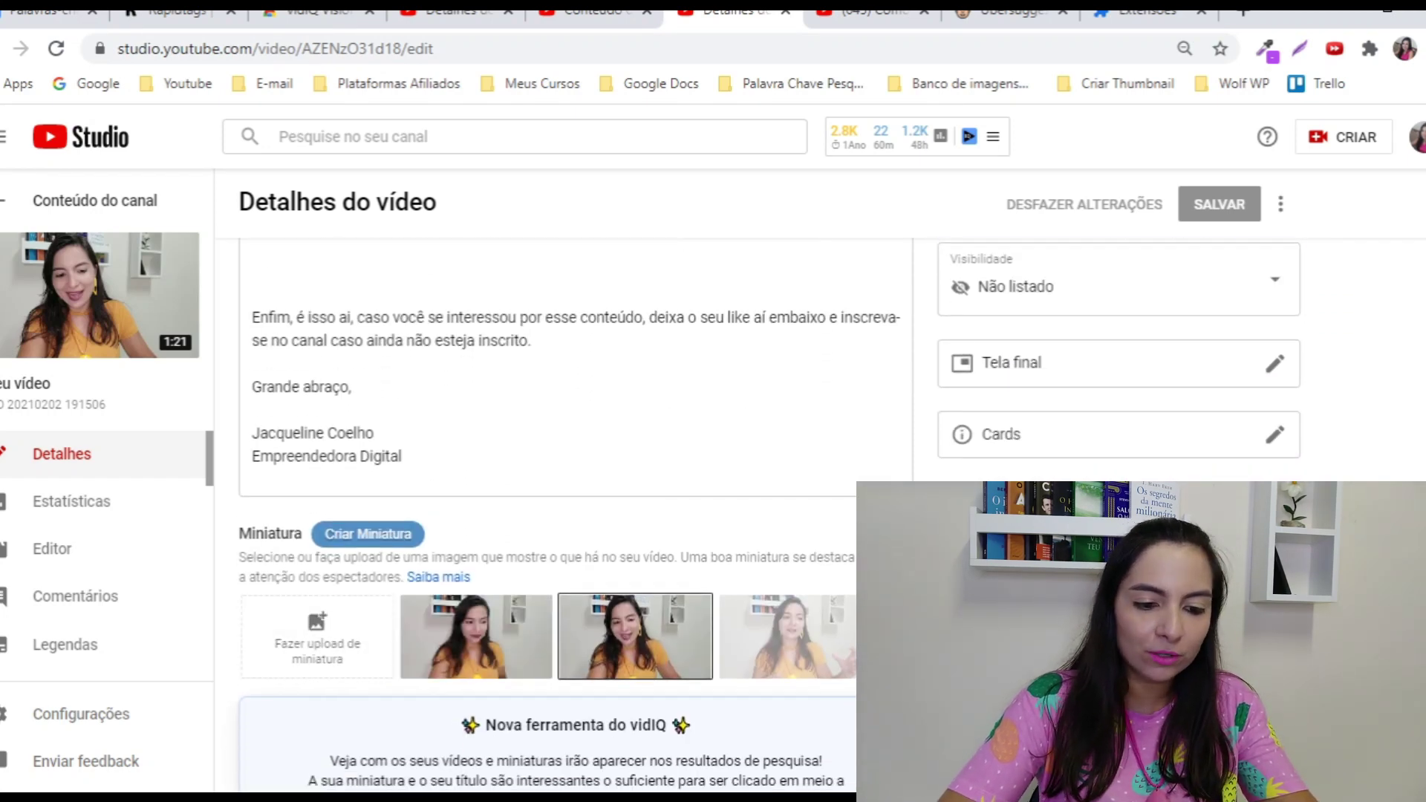
scroll(576, 513, down, 10)
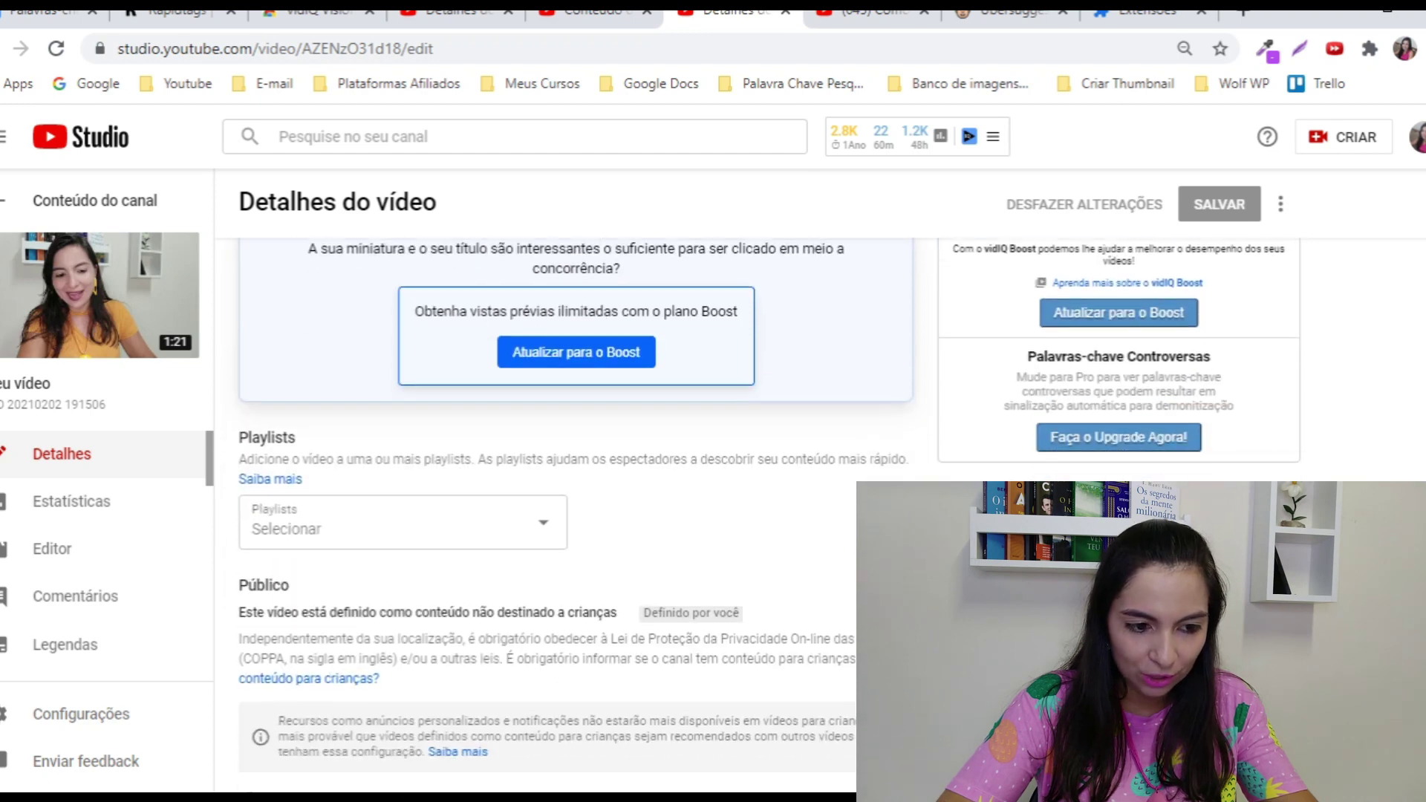
scroll(576, 512, down, 6)
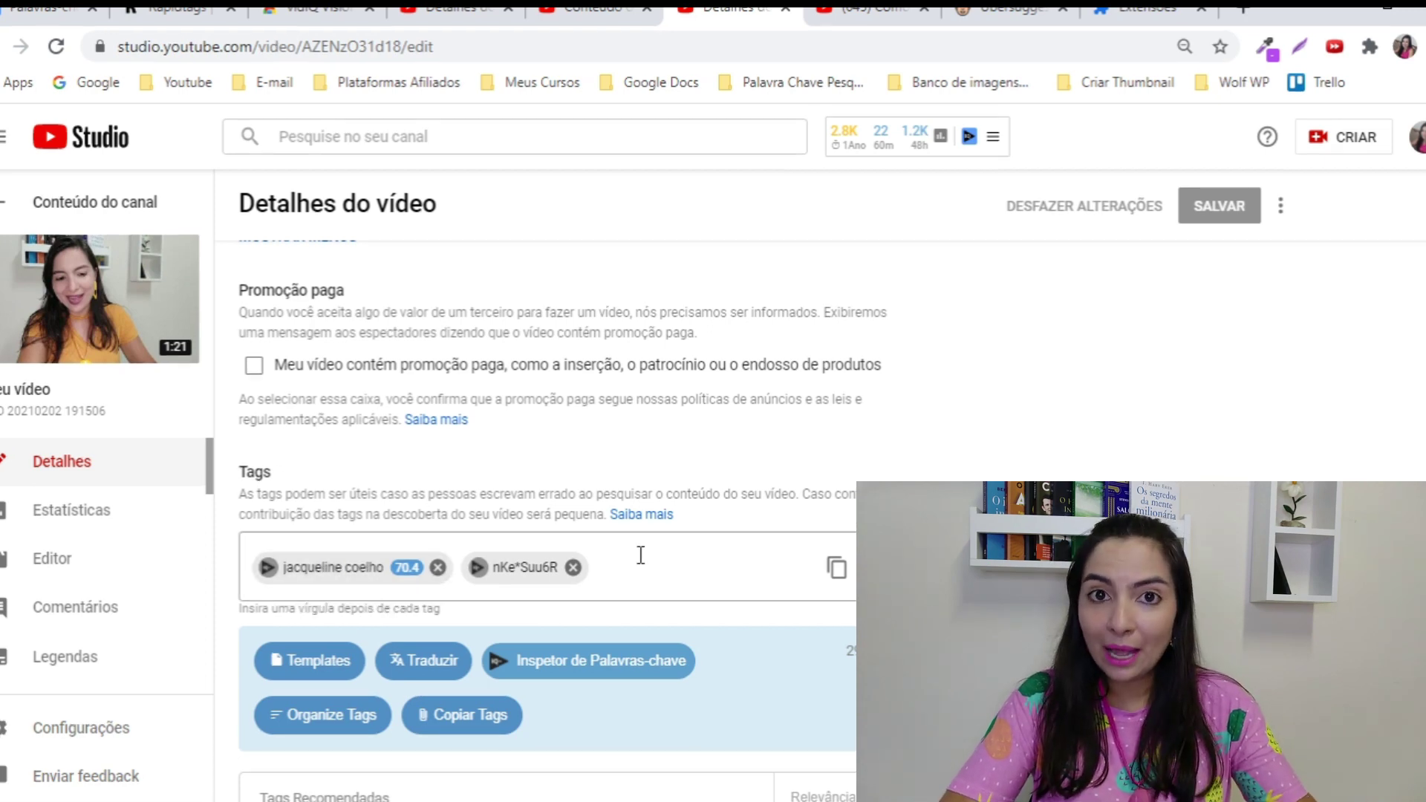
Copy the video's existing tags from its Tags field and paste them at the start of the Notepad list
mouse_move(345, 573)
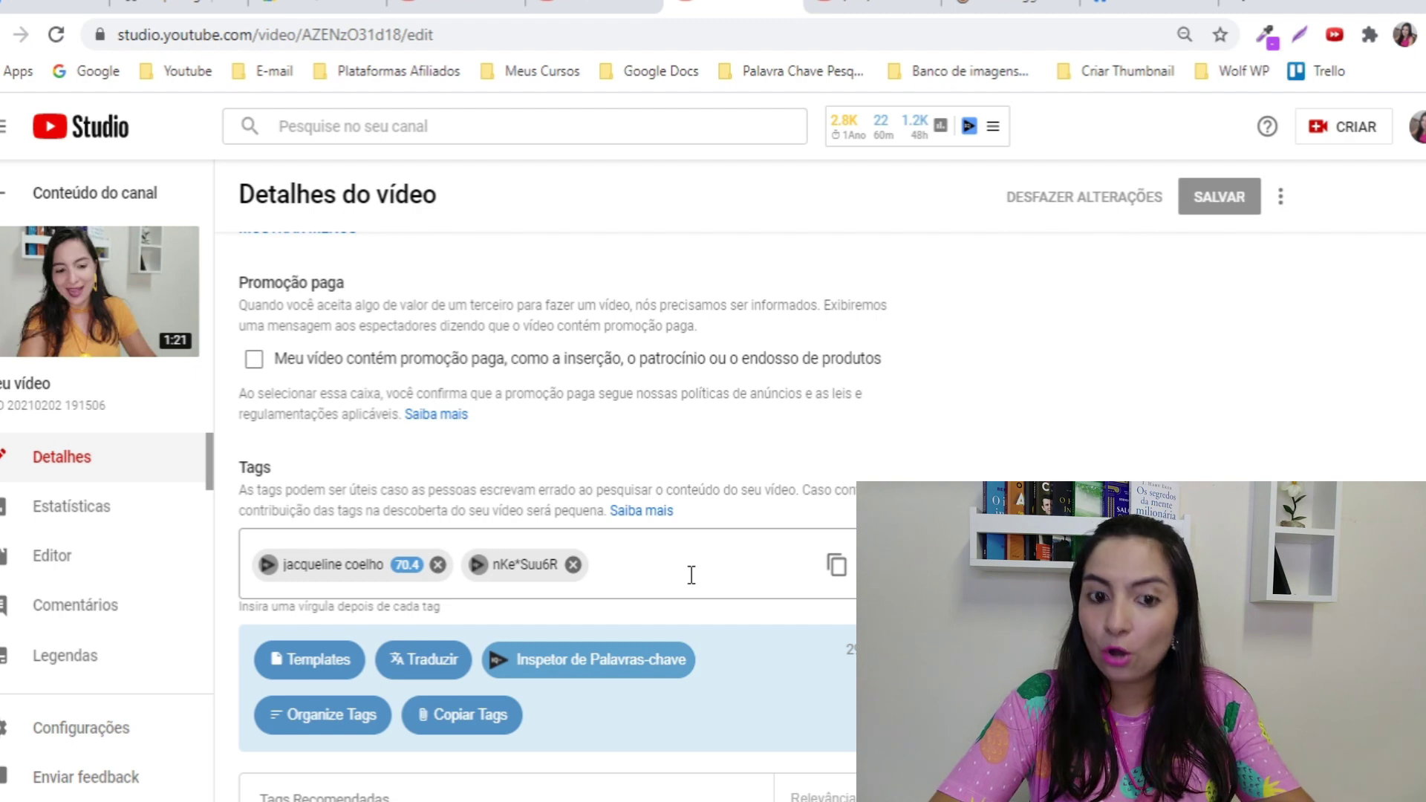
click(836, 565)
click(836, 565)
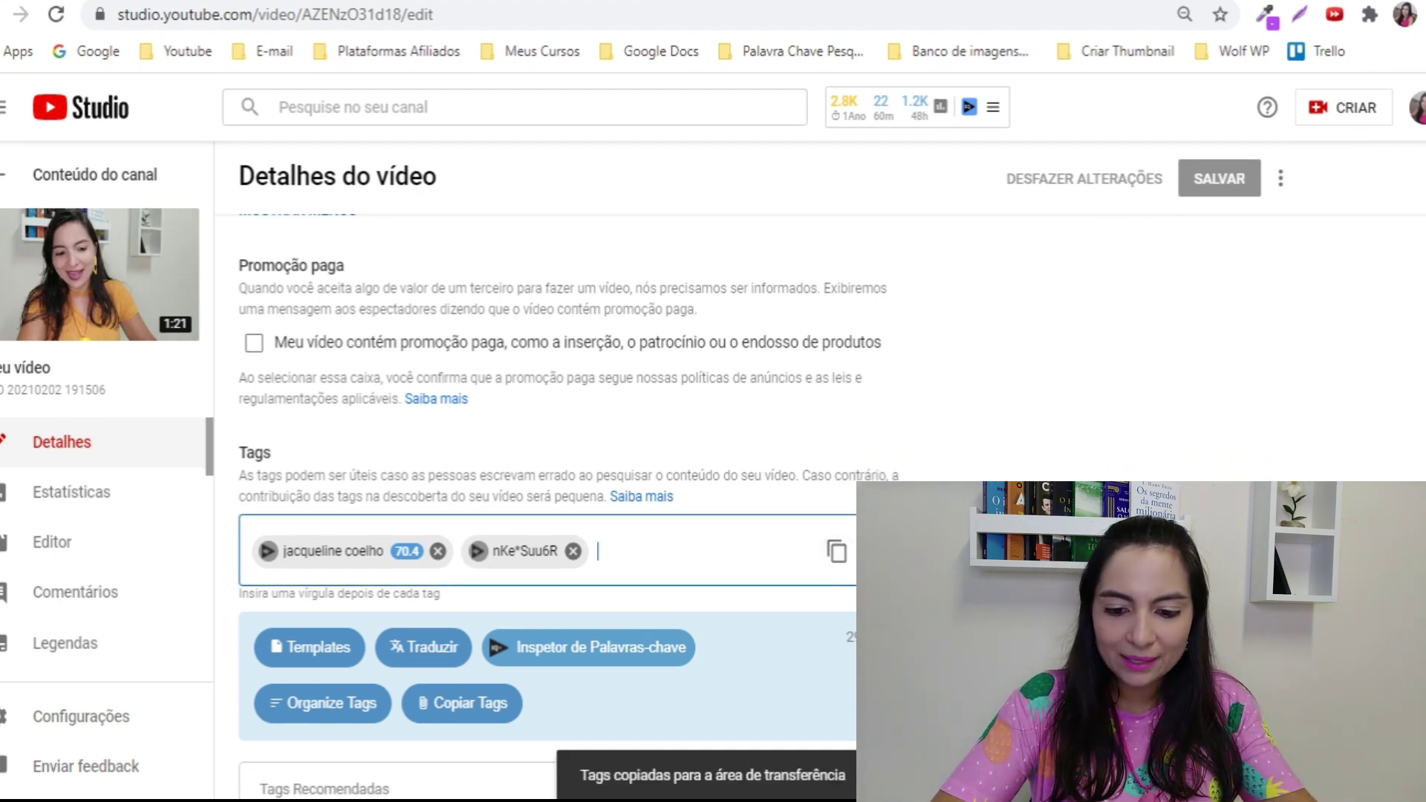
key(alt+Tab)
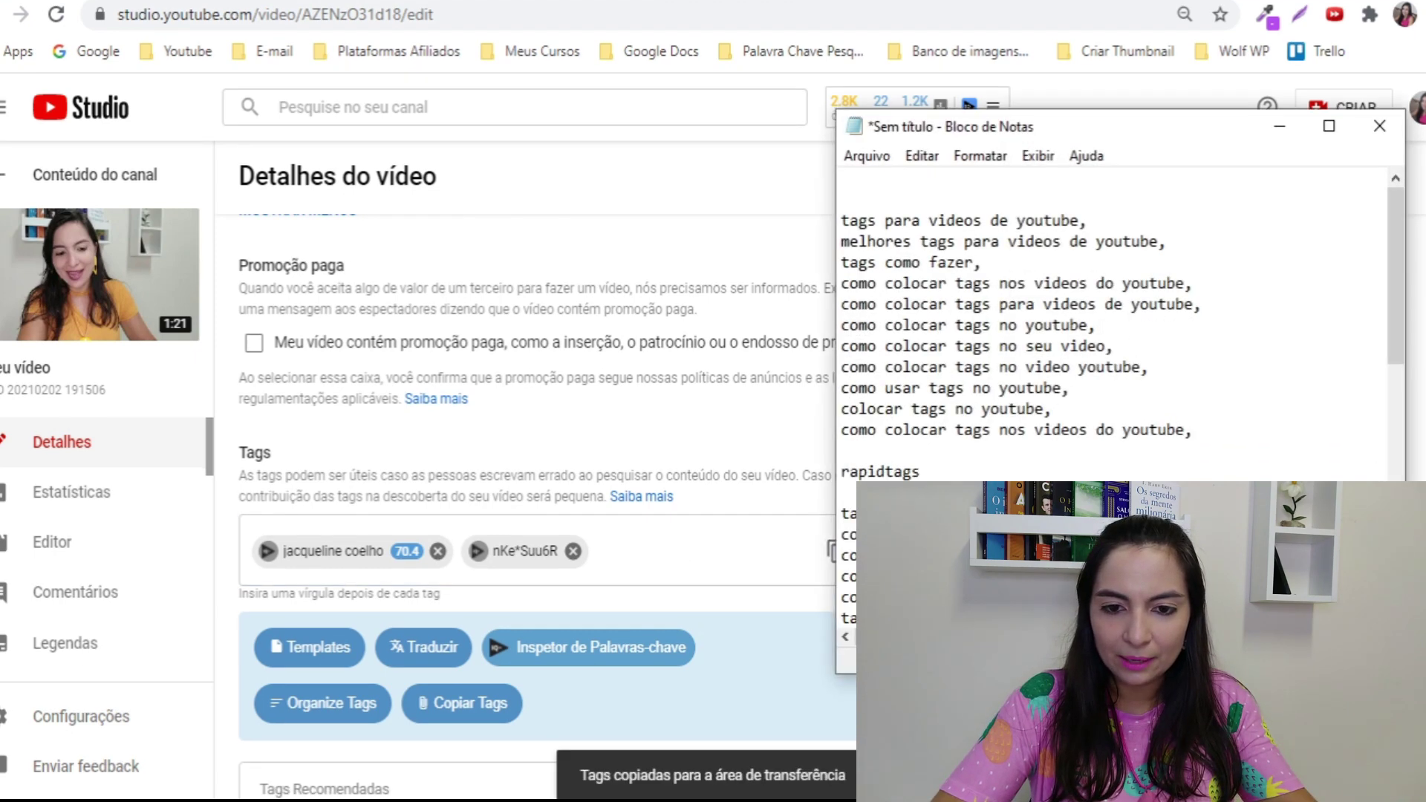
click(1116, 193)
key(ctrl+v)
key(Return)
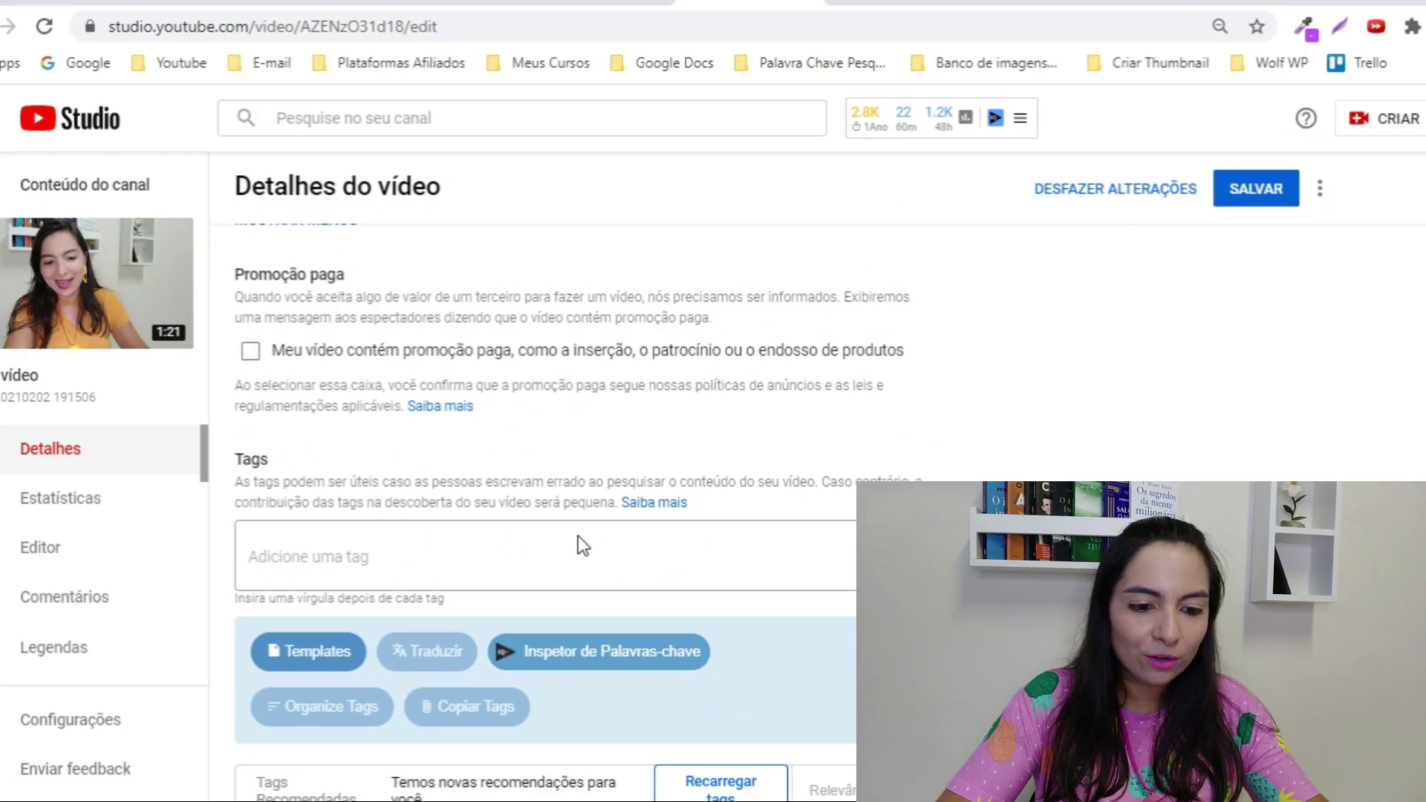
Examine the vidIQ SEO score on the video details page while the Tags field is empty
click(609, 546)
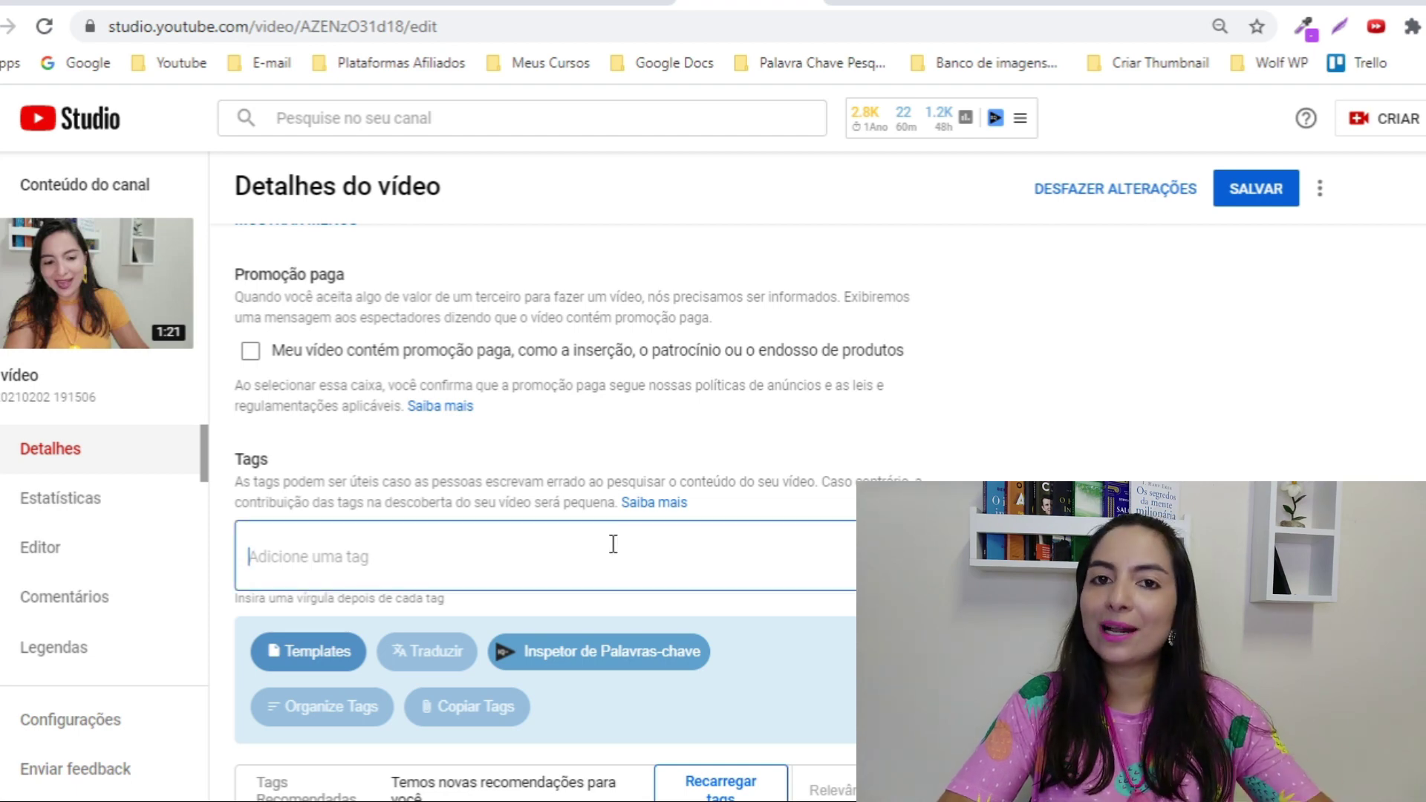
scroll(543, 512, up, 15)
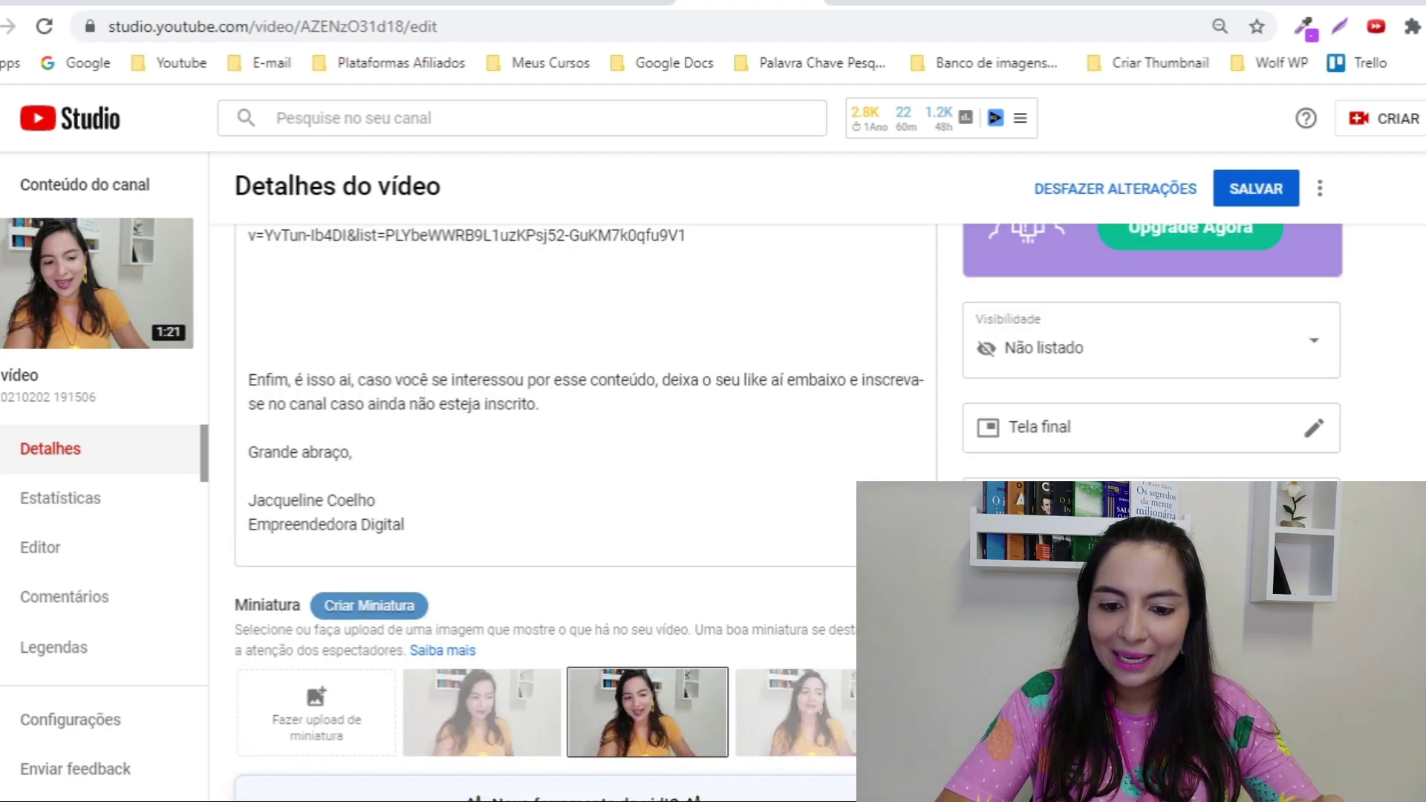
scroll(542, 512, down, 3)
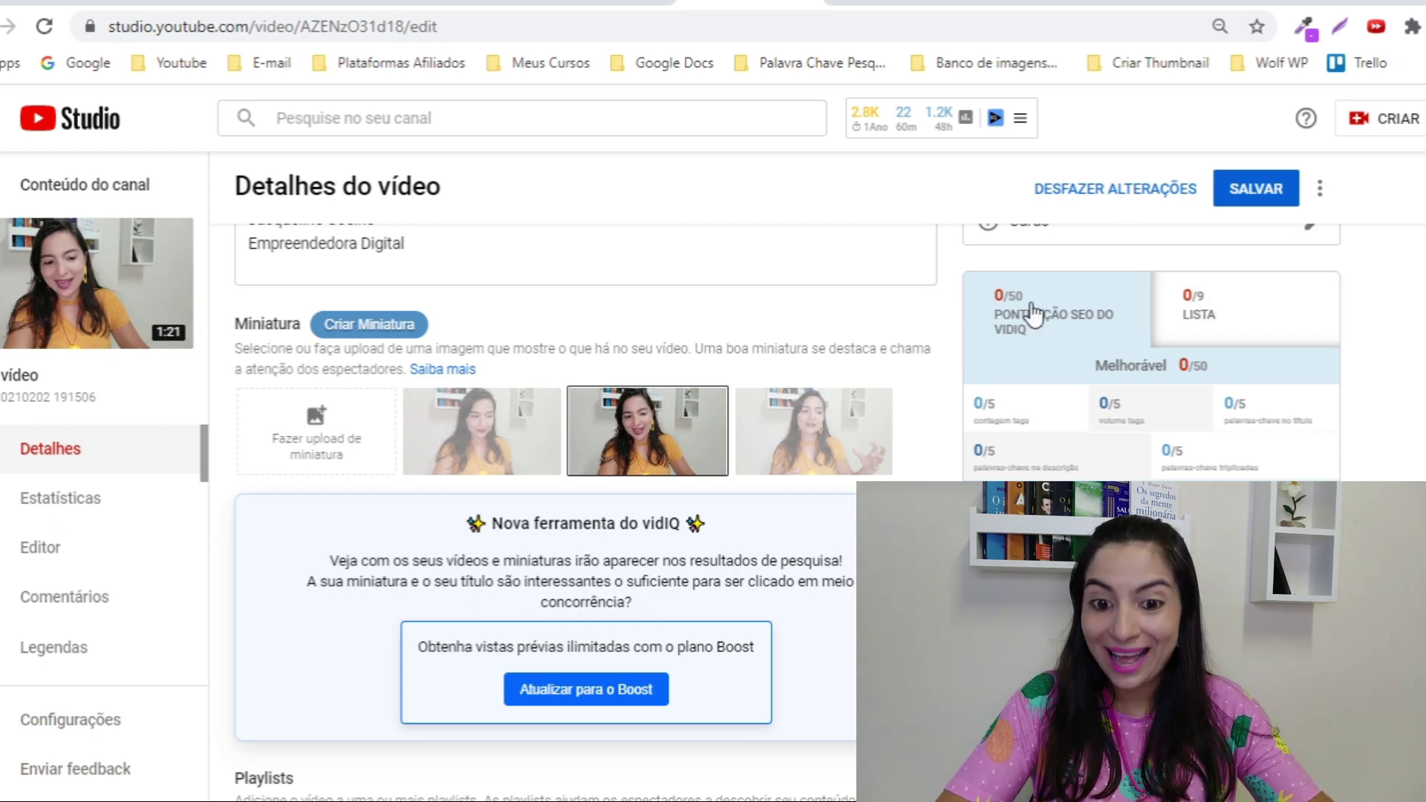
scroll(542, 512, down, 12)
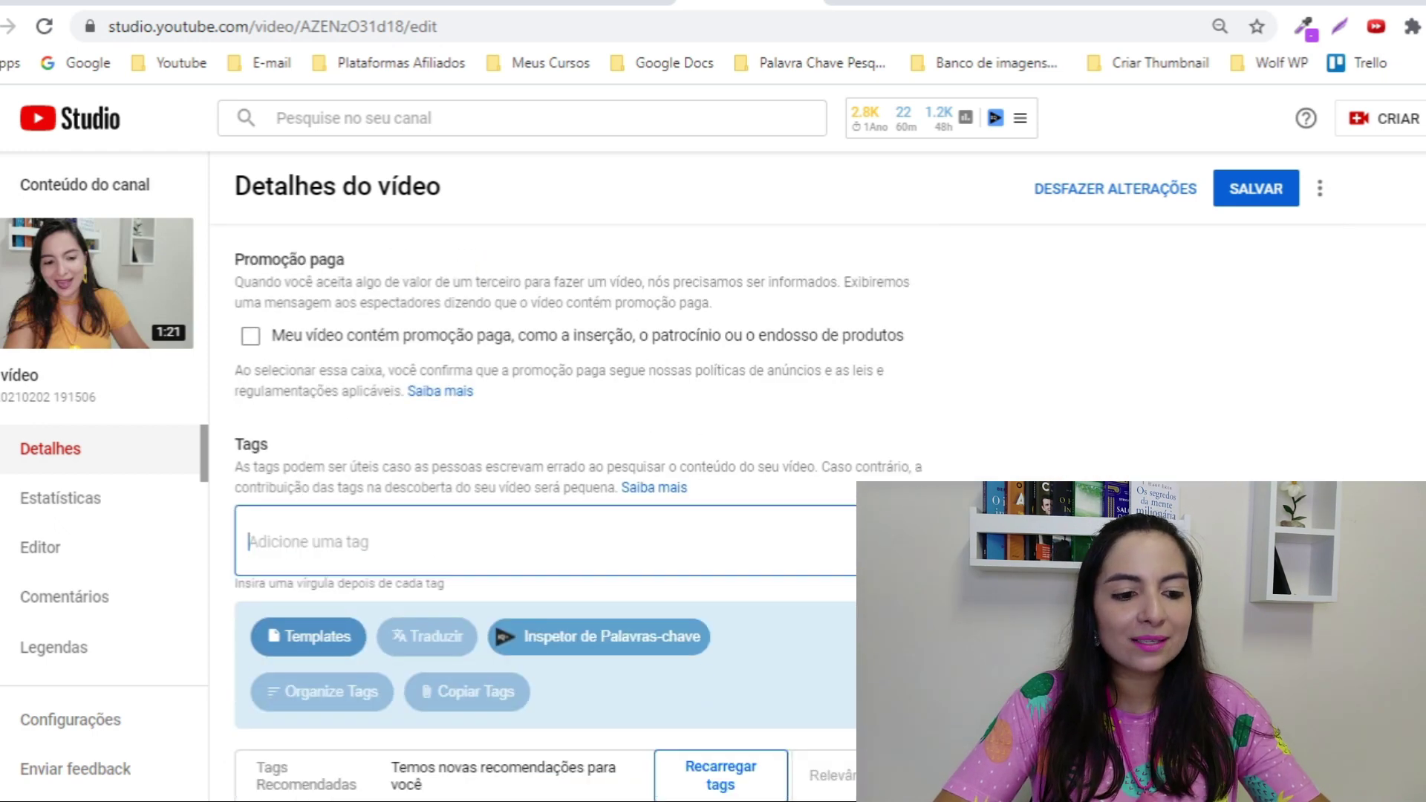
scroll(542, 513, up, 10)
scroll(543, 513, down, 3)
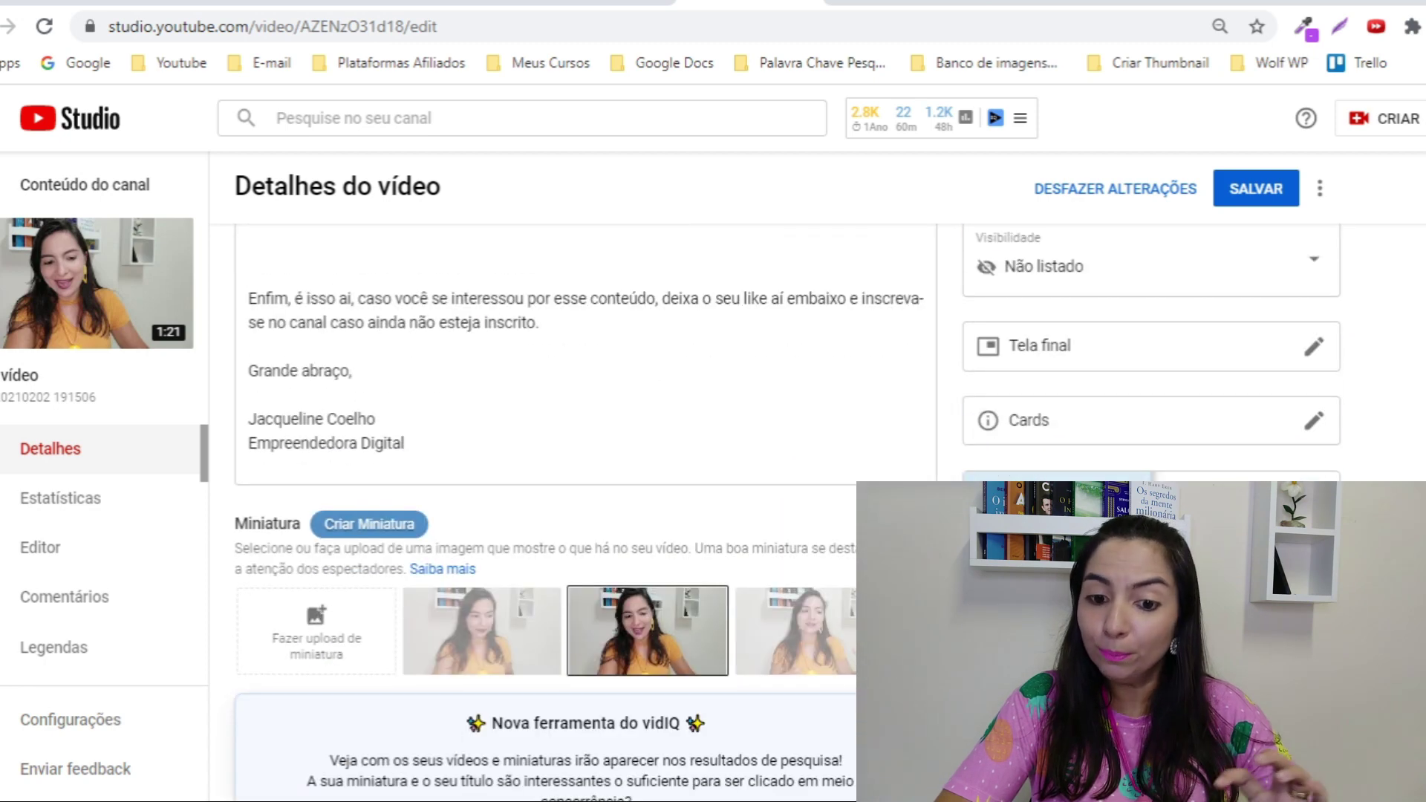
scroll(542, 512, down, 2)
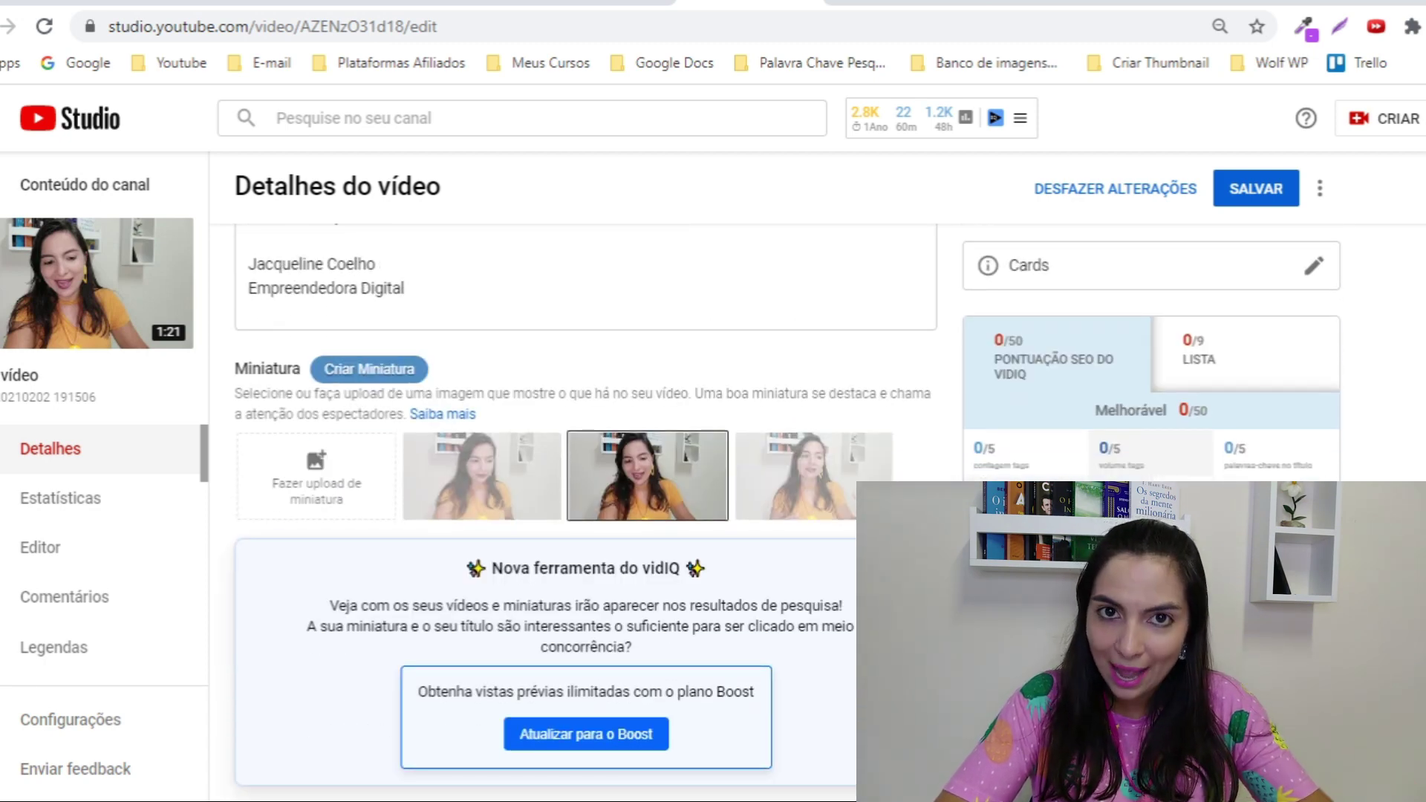
scroll(543, 512, down, 12)
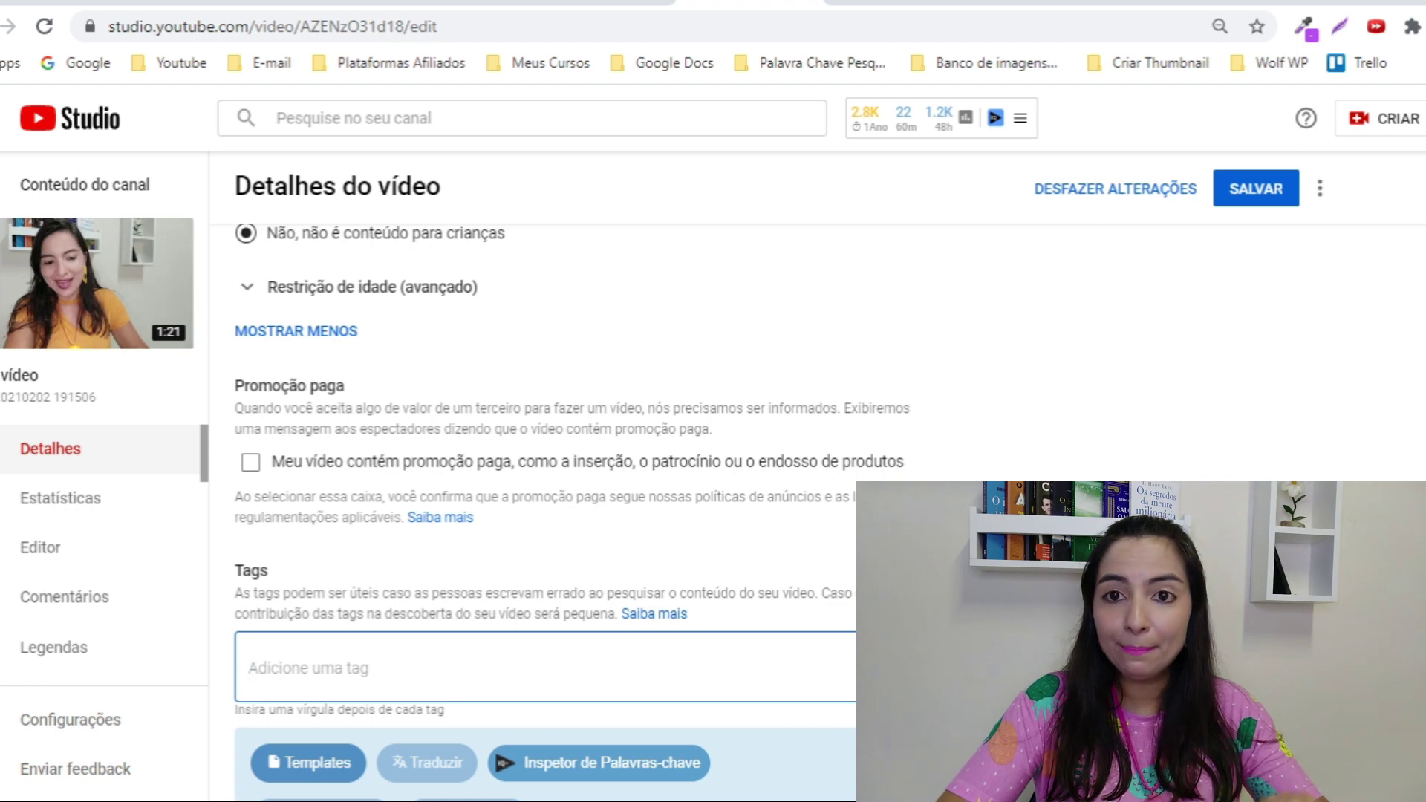
Copy the tag "como colocar tags no youtube" from the Notepad list into the video's Tags field in YouTube Studio
key(alt+Tab)
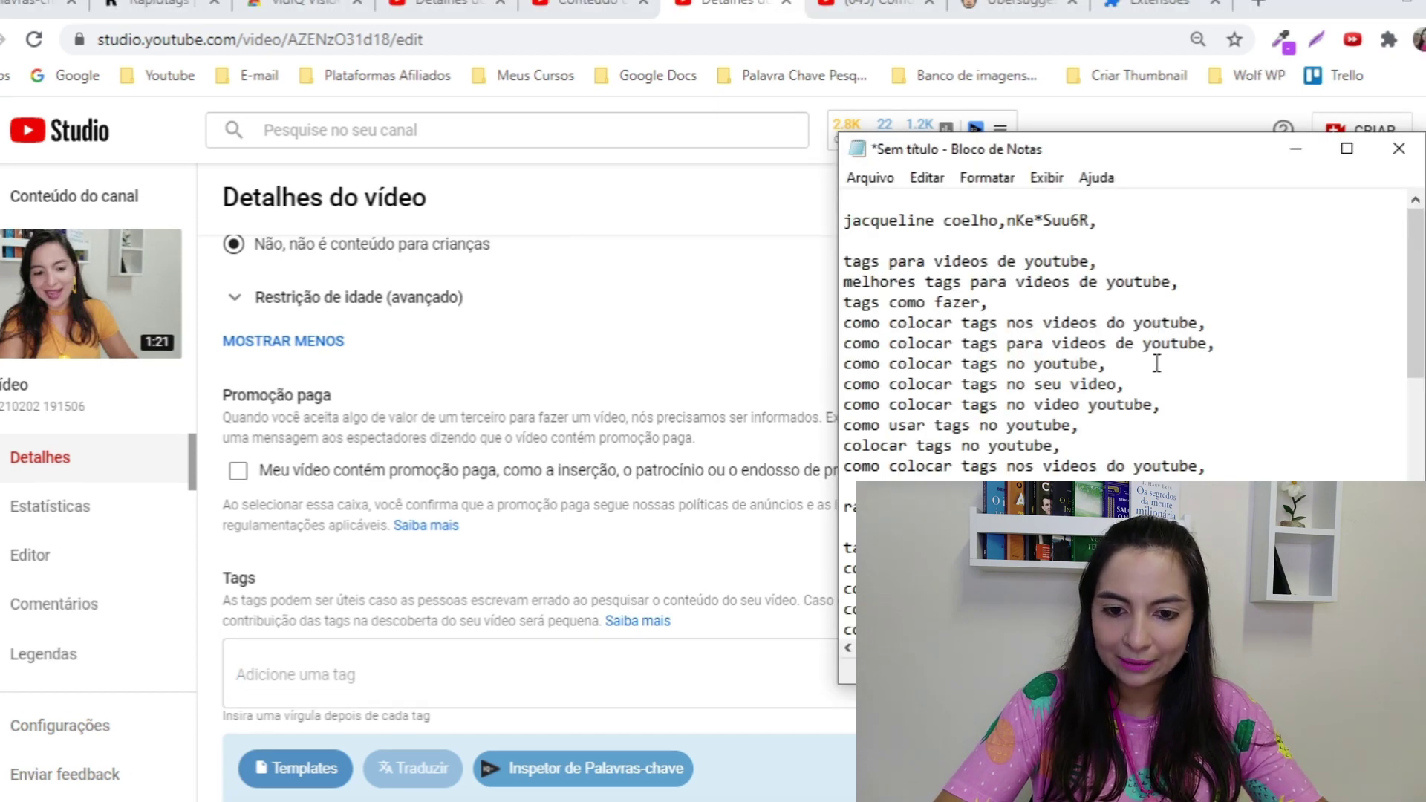
drag(1132, 354, 847, 369)
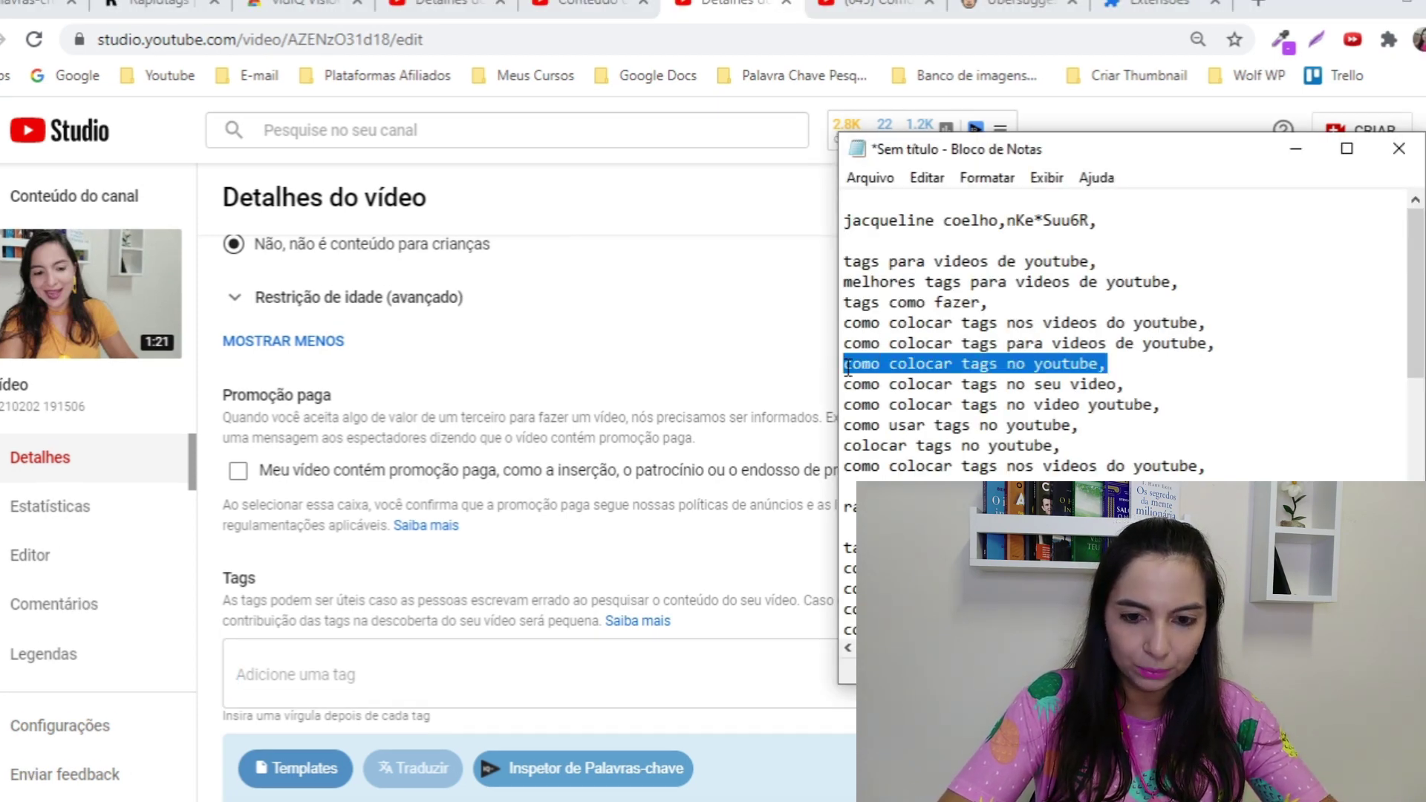
key(ctrl+c)
key(alt+Tab)
key(ctrl+v)
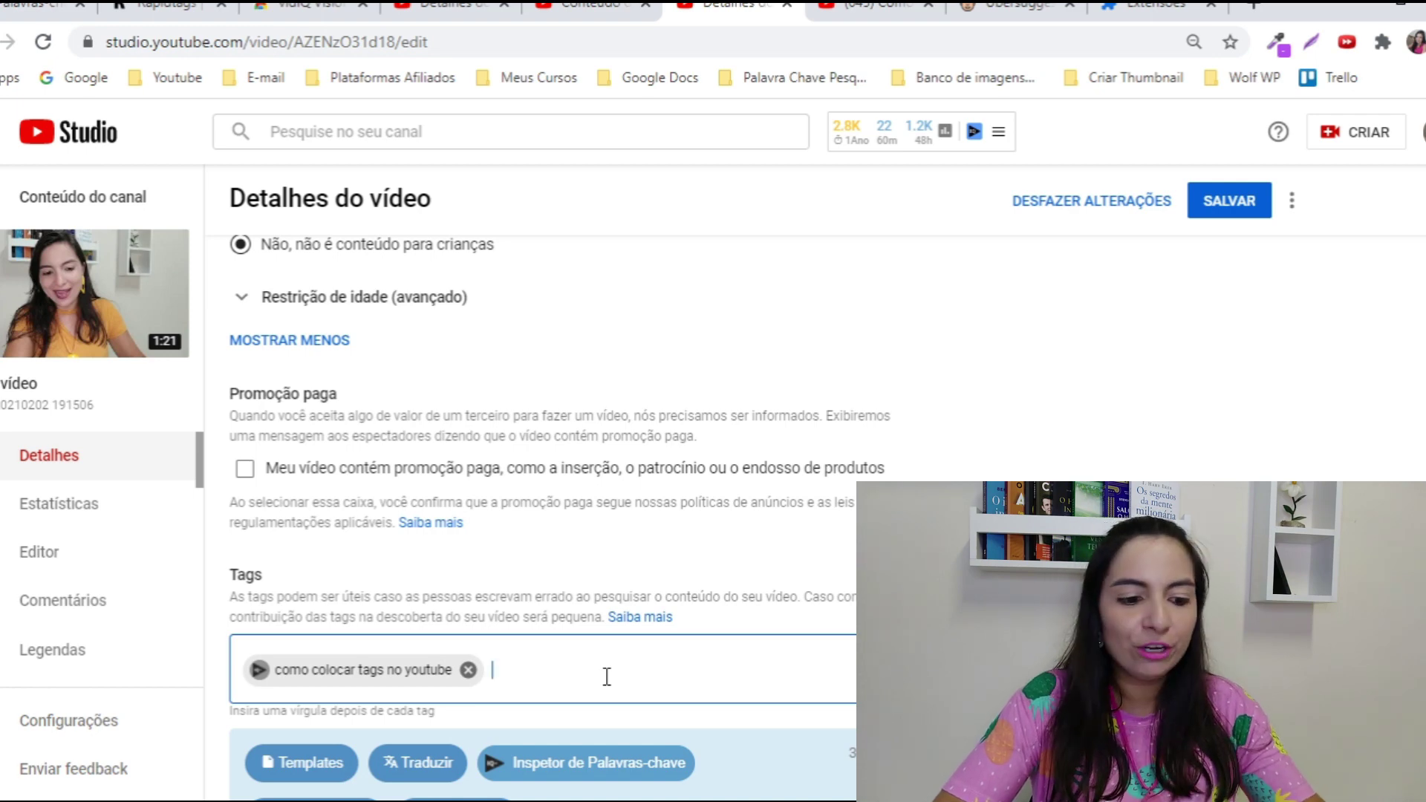
Try editing the "como colocar tags no youtube" tag by removing and restoring the space before "colocar"
double_click(315, 672)
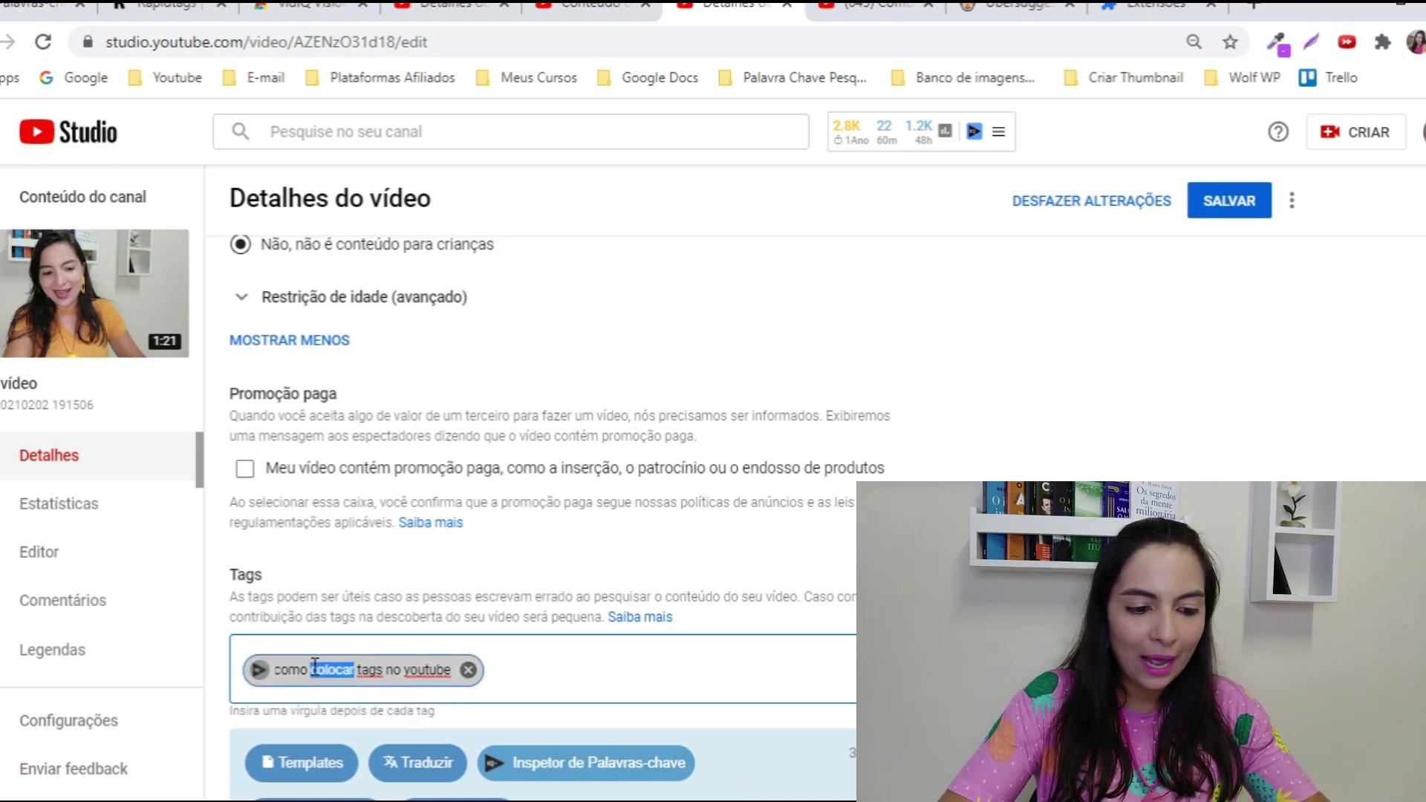
click(314, 669)
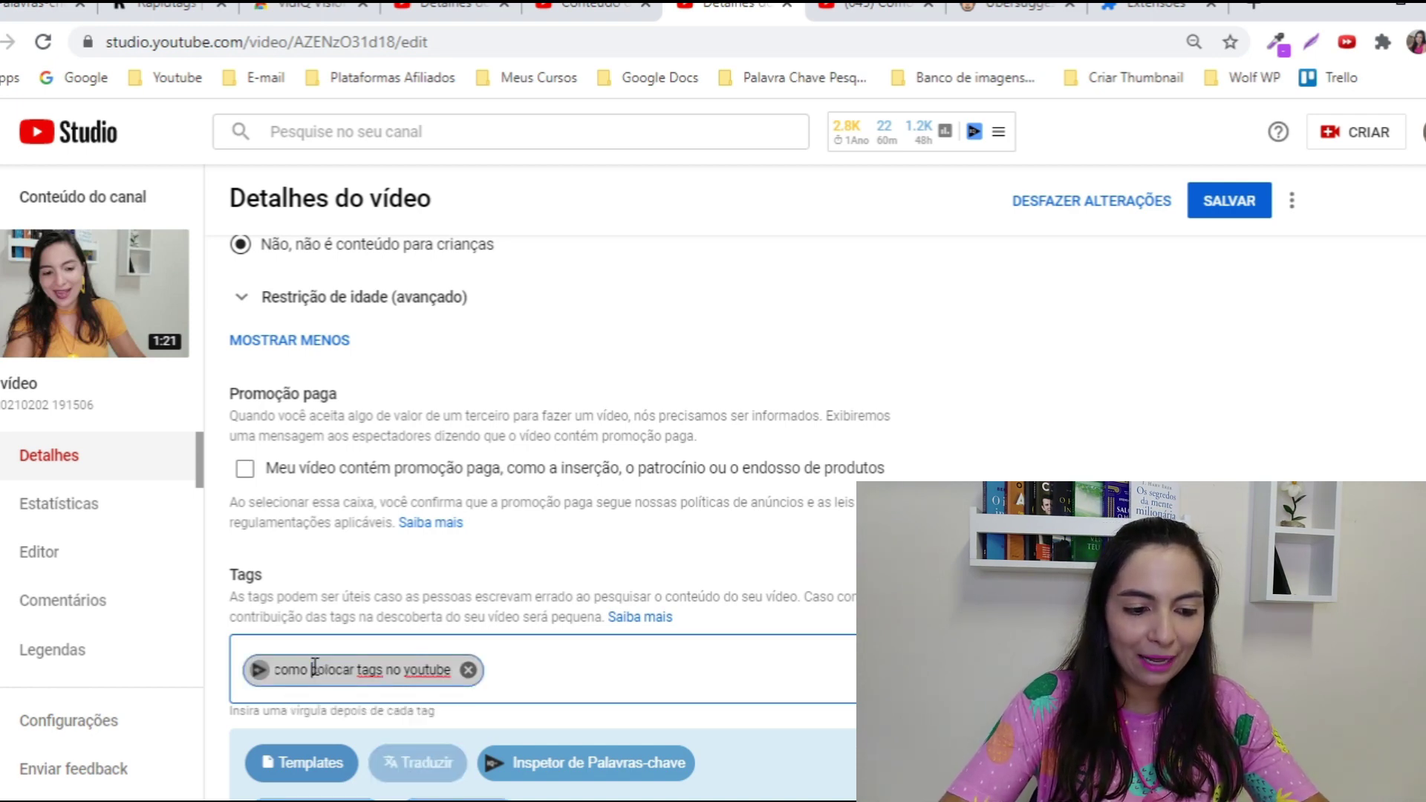
click(354, 669)
key(BackSpace)
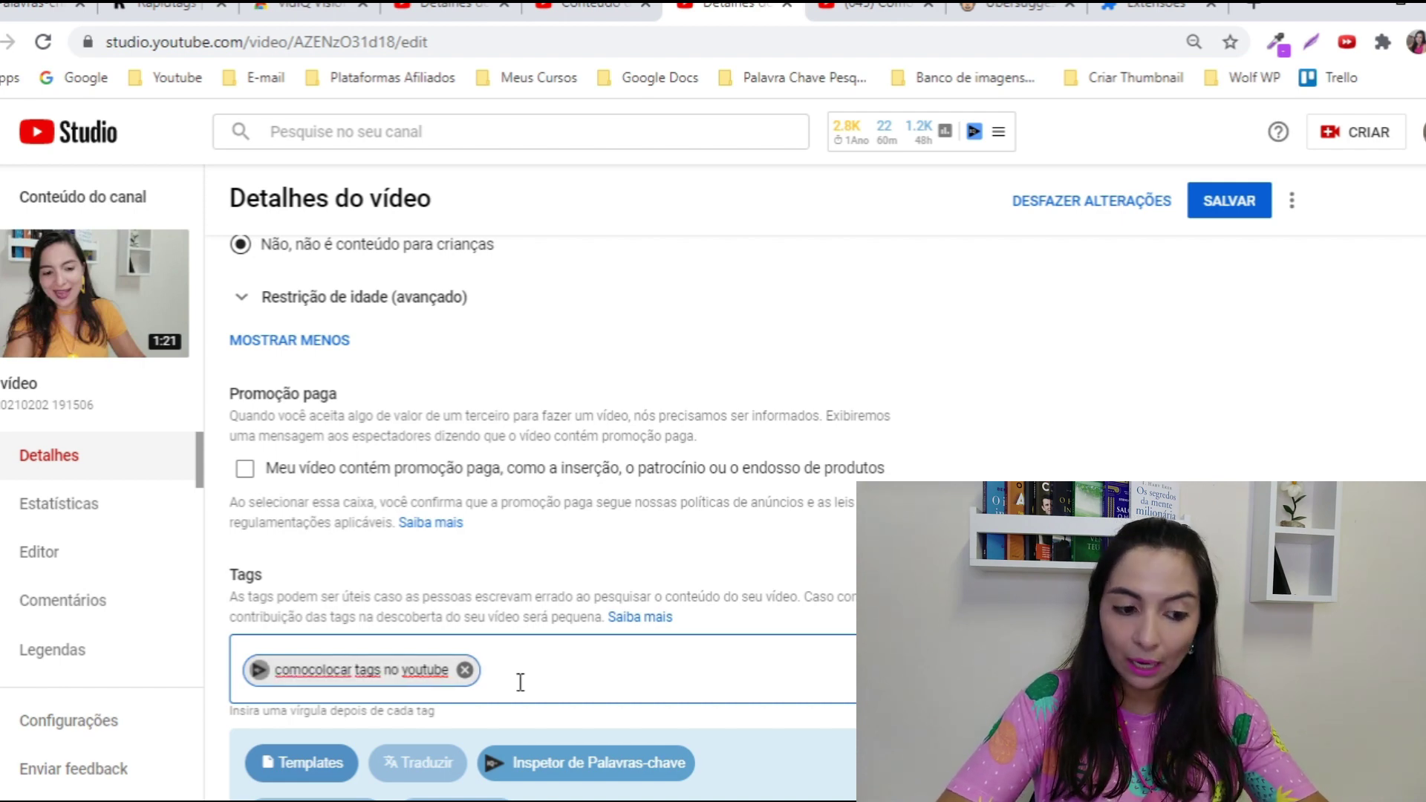
click(311, 668)
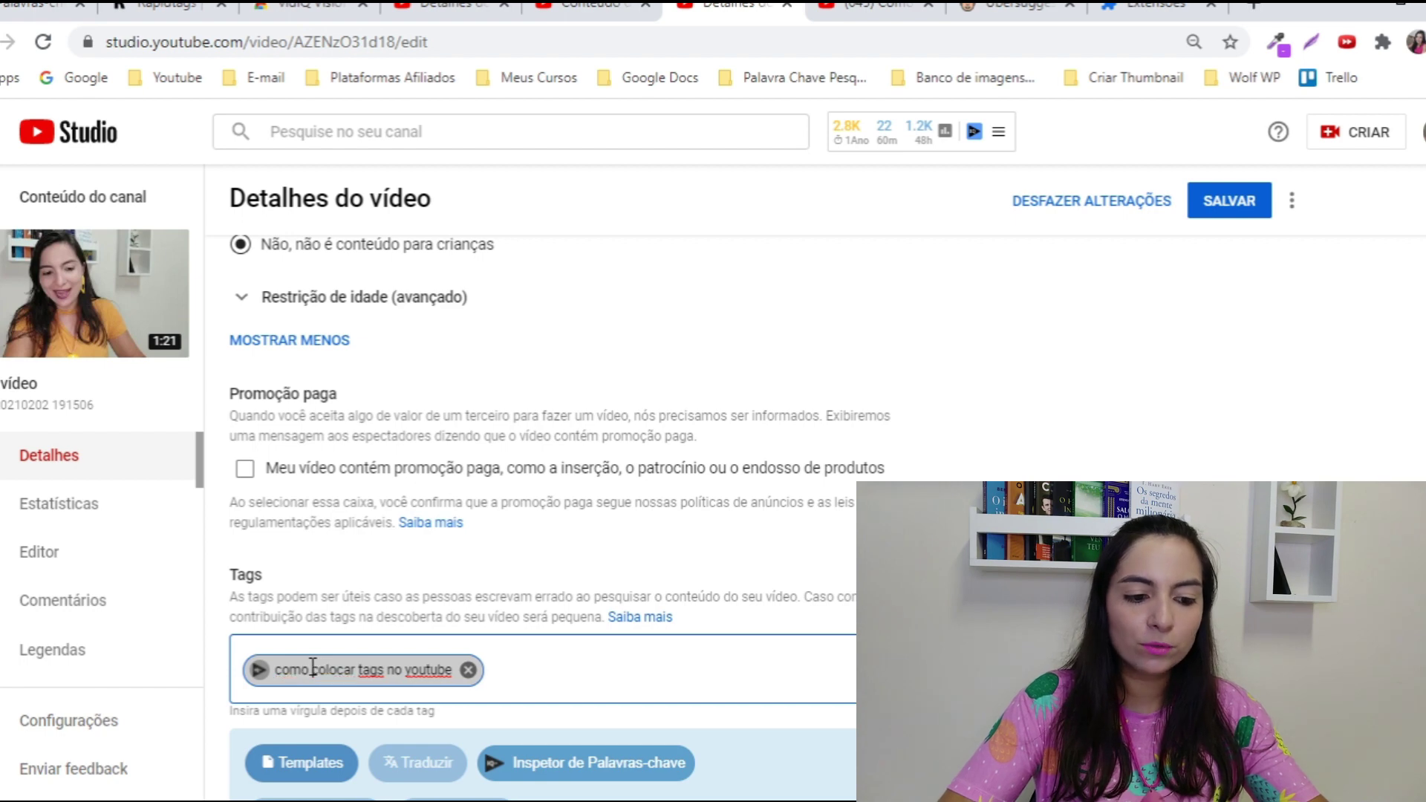
key(Return)
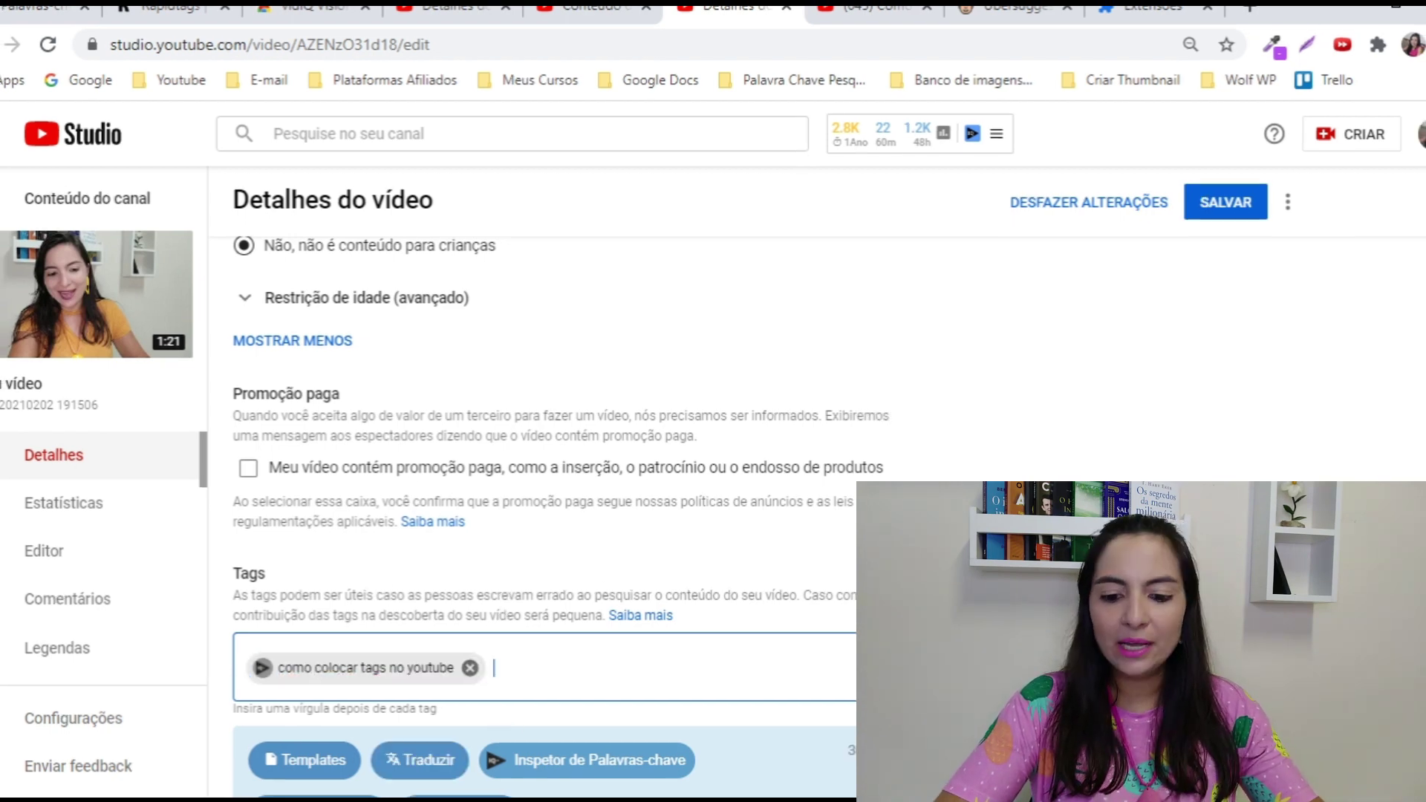
Check the vidIQ SEO score of the video with only the tag "como colocar tags no youtube"
key(alt+Tab)
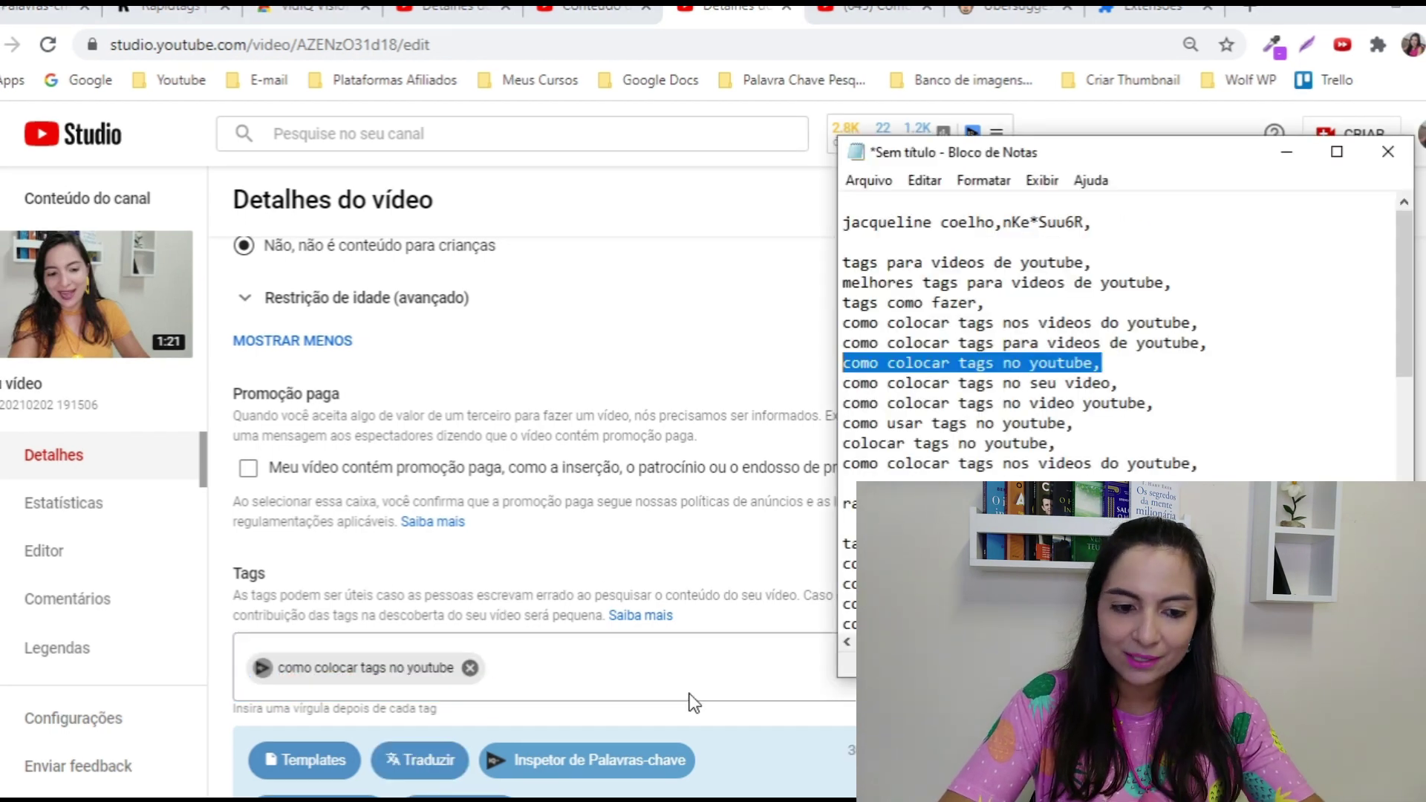
key(alt+Tab)
scroll(656, 678, down, 2)
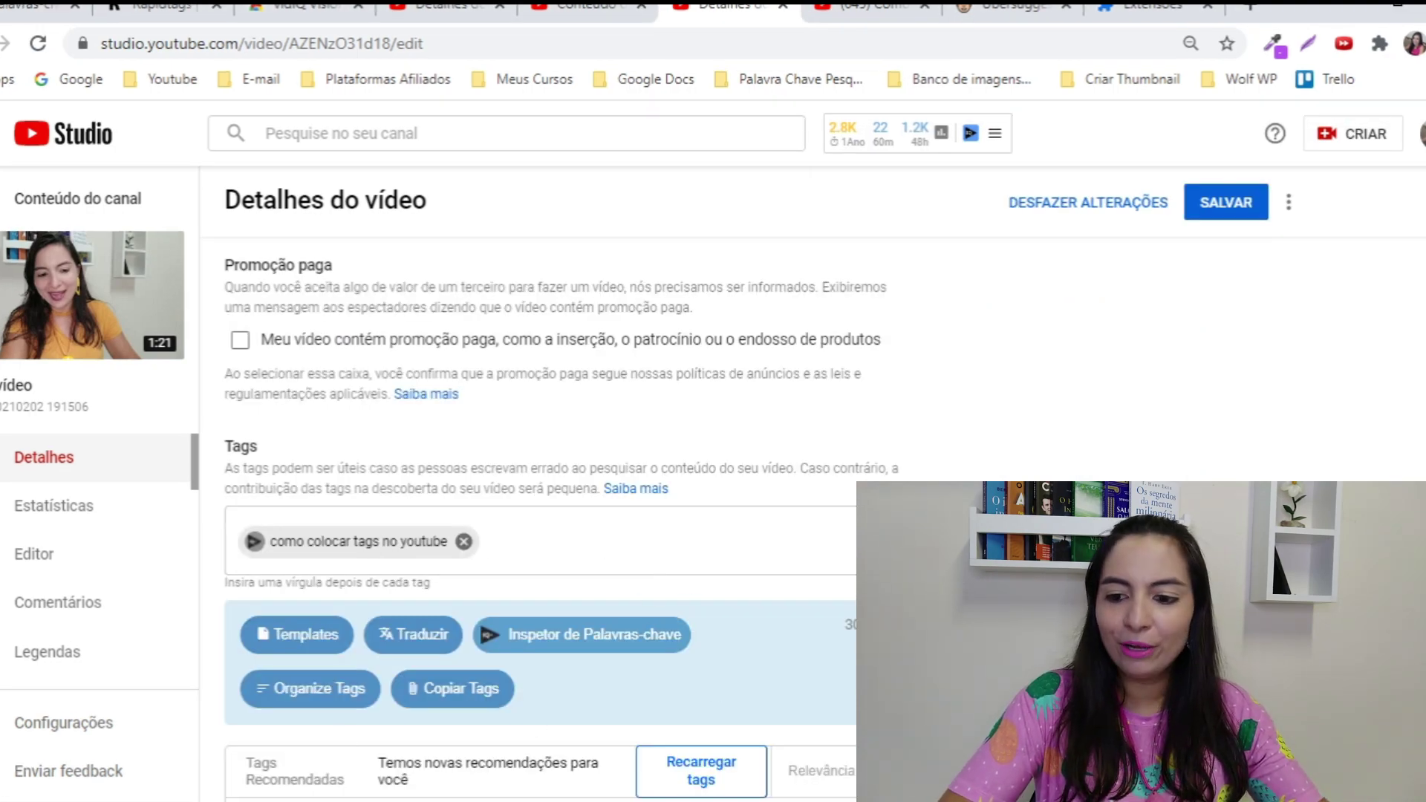
scroll(542, 483, up, 15)
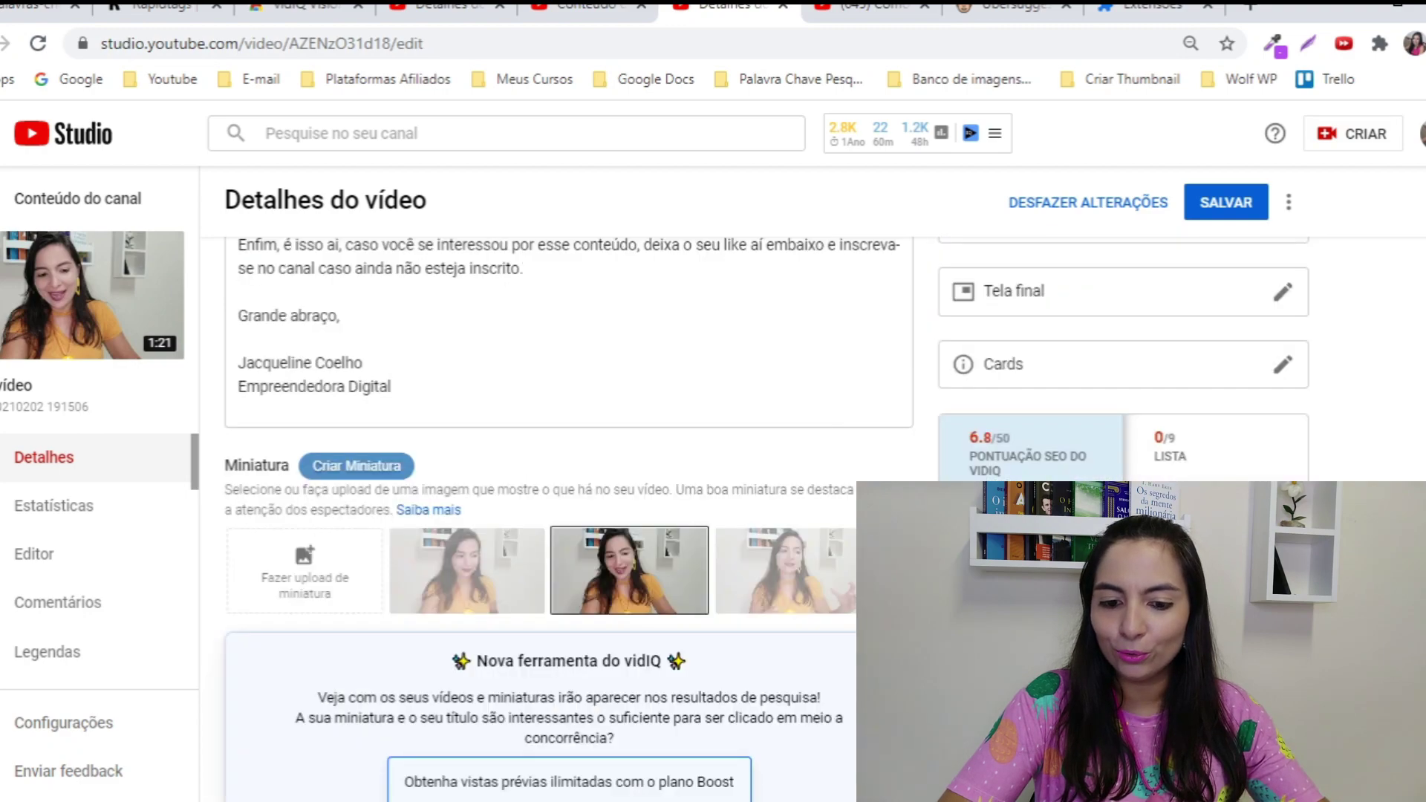
scroll(569, 446, down, 1)
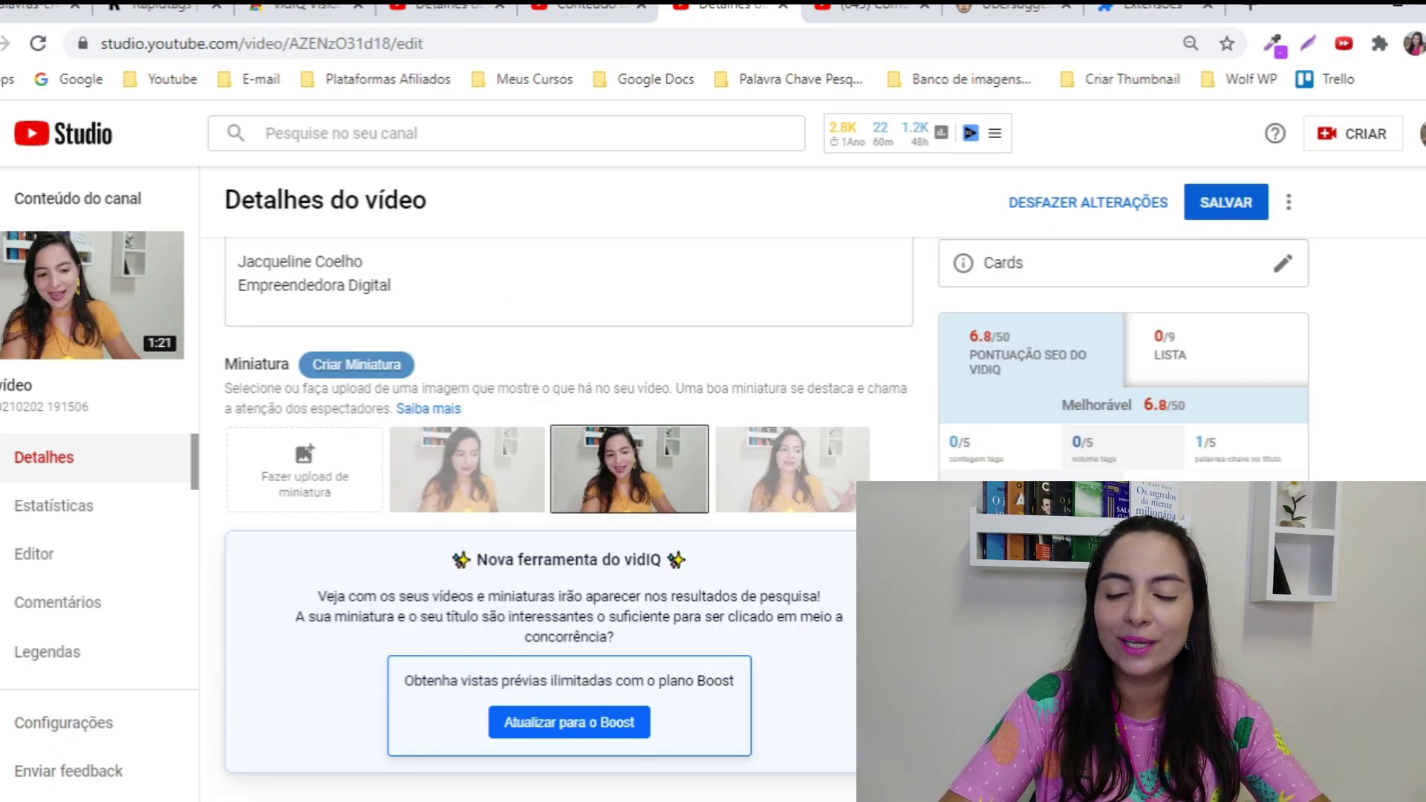
scroll(542, 482, down, 15)
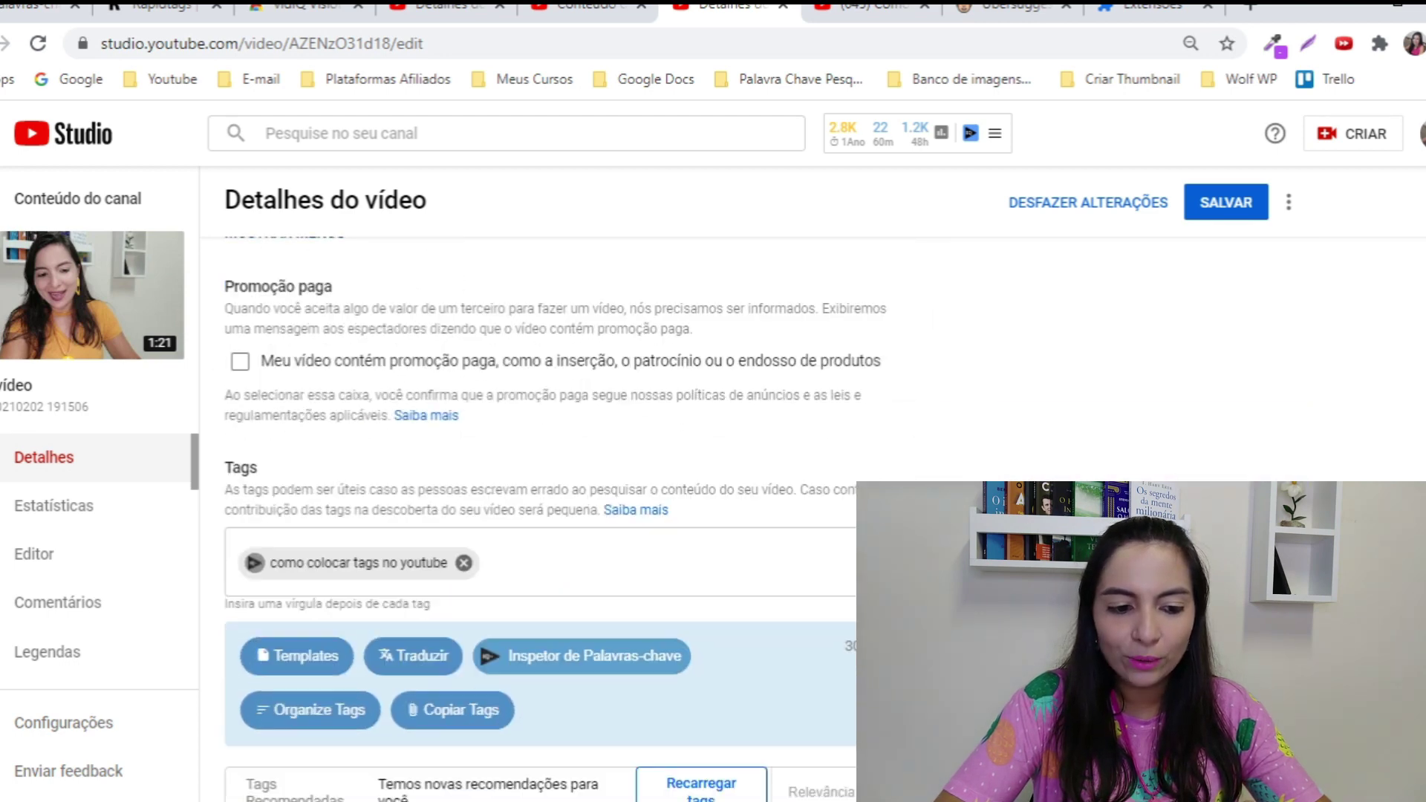
Try the Notepad tag "tags como fazer" in the video's Tags field, compare the vidIQ SEO score, and remove the tag
key(alt+Tab)
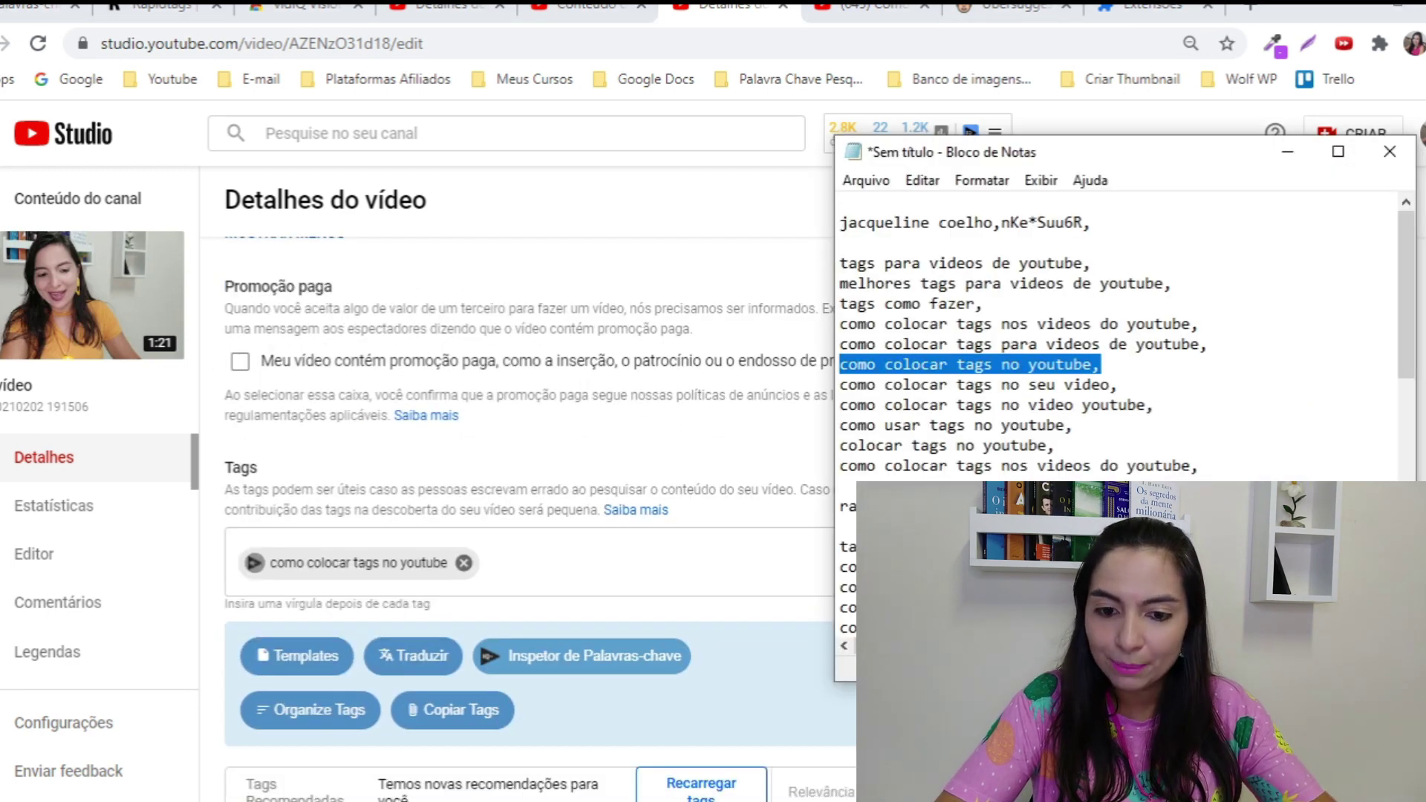
click(1048, 439)
click(1010, 302)
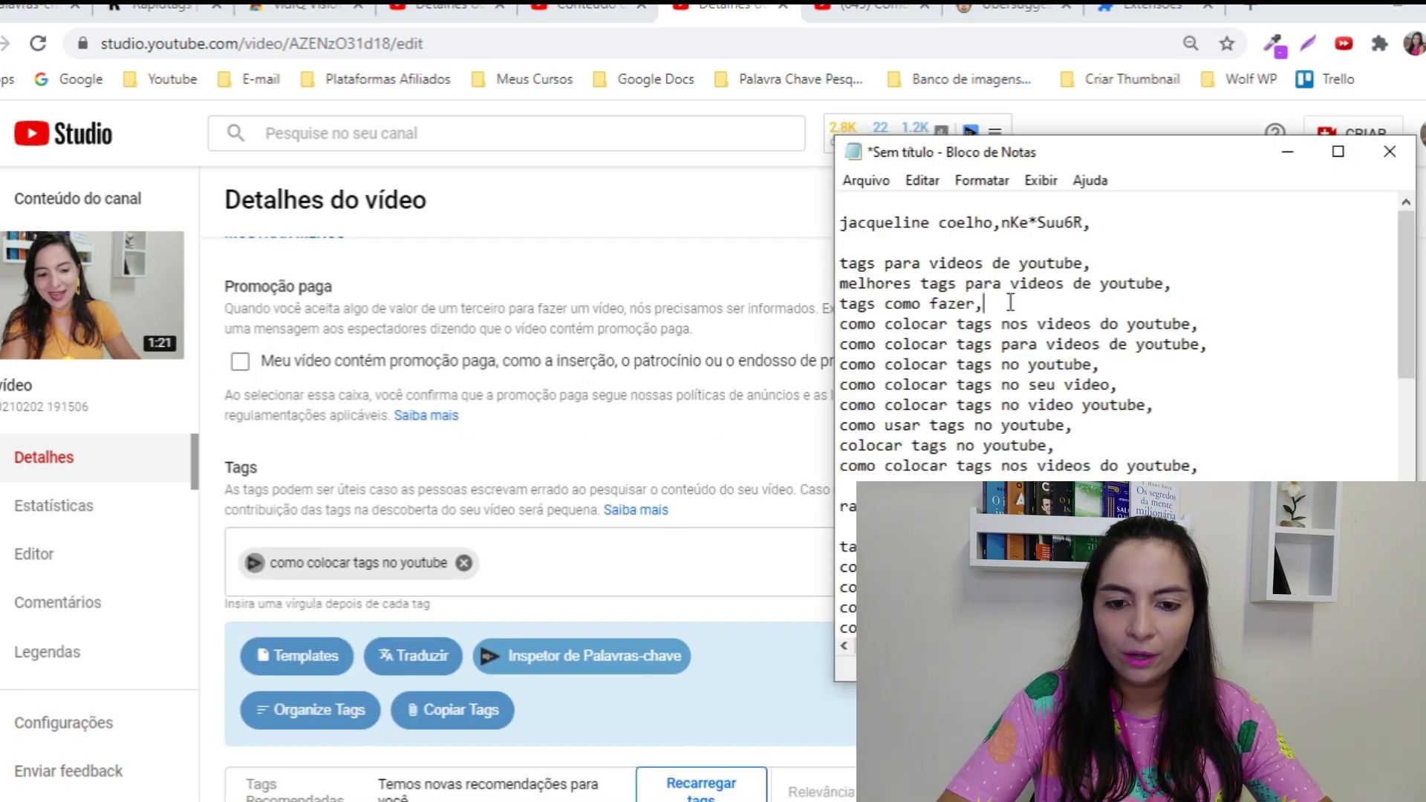
drag(1010, 302, 842, 300)
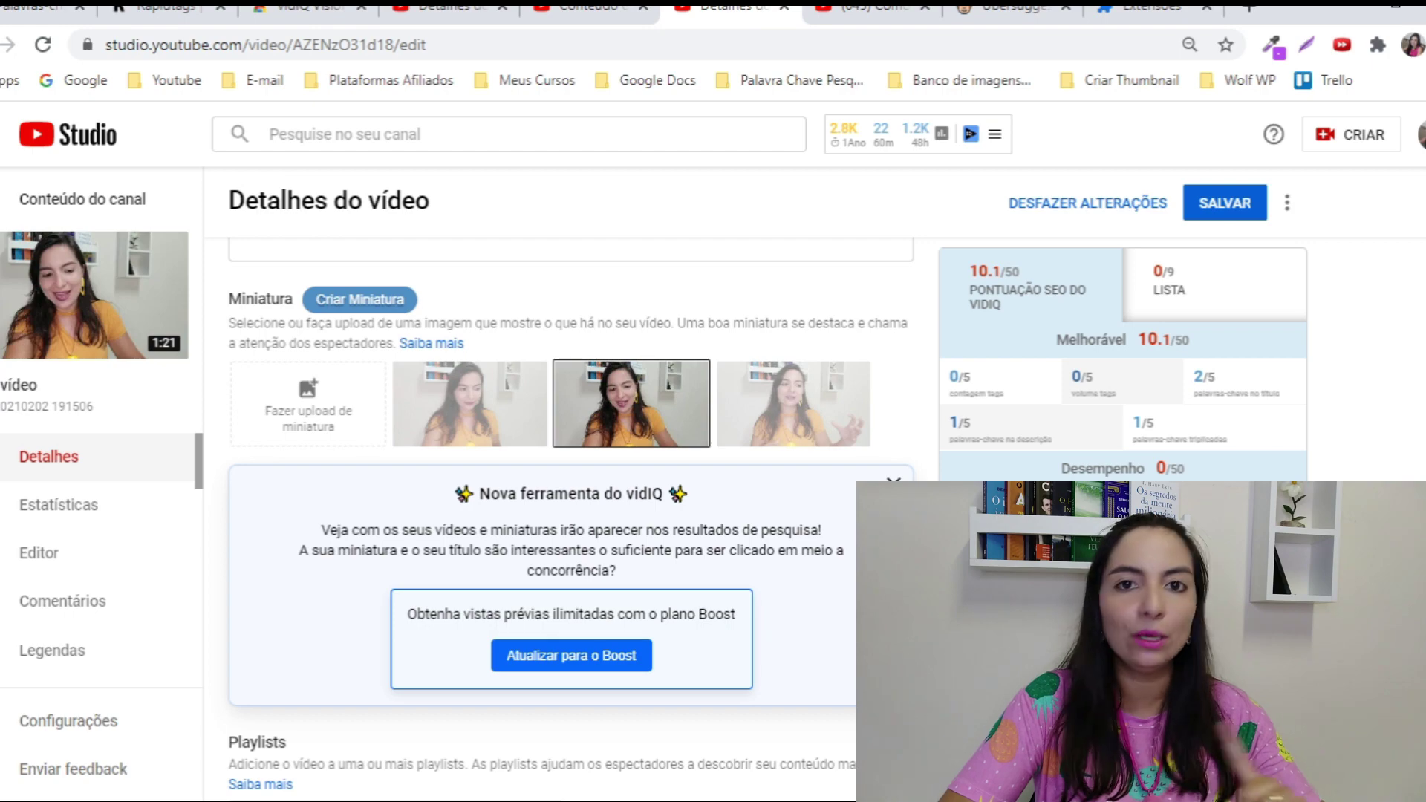
scroll(543, 482, down, 15)
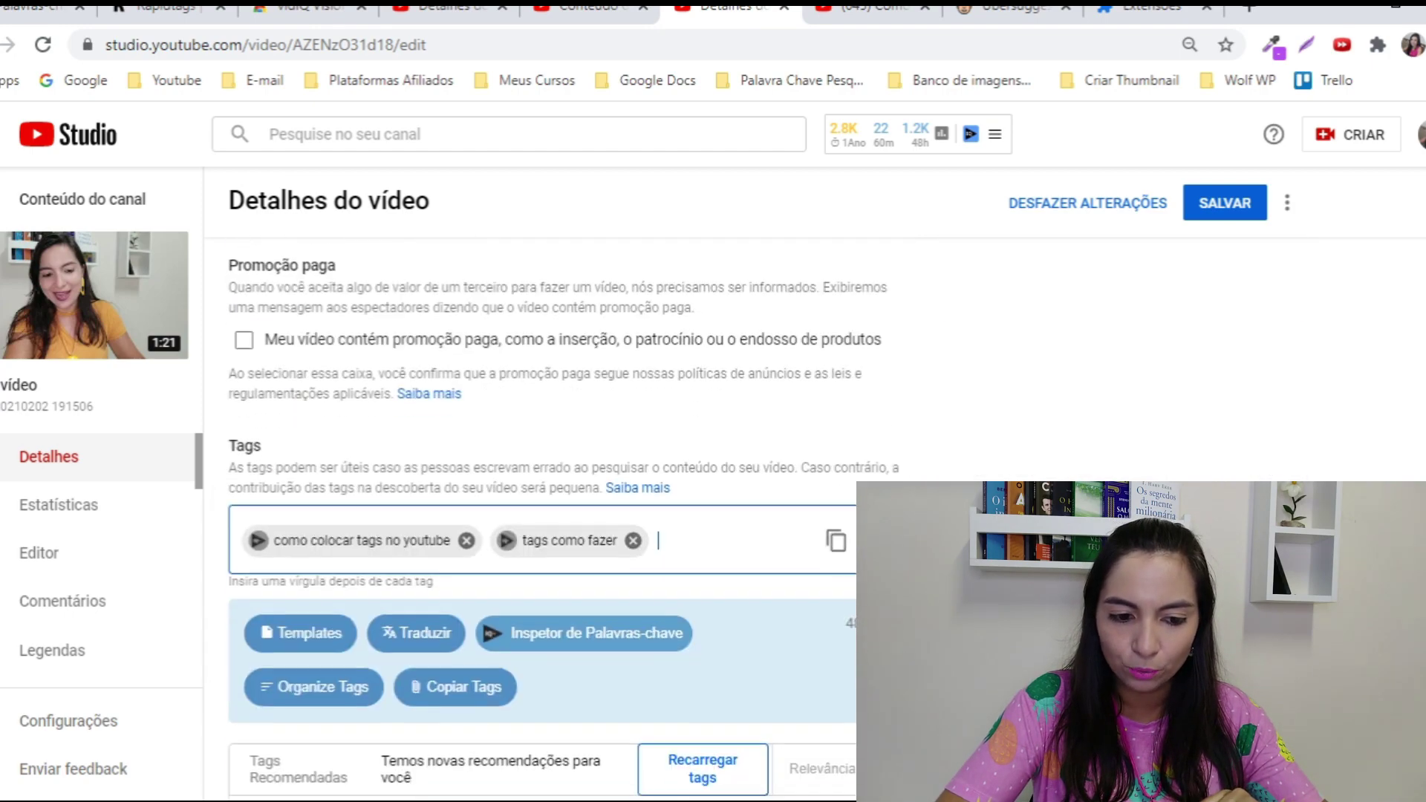
click(633, 541)
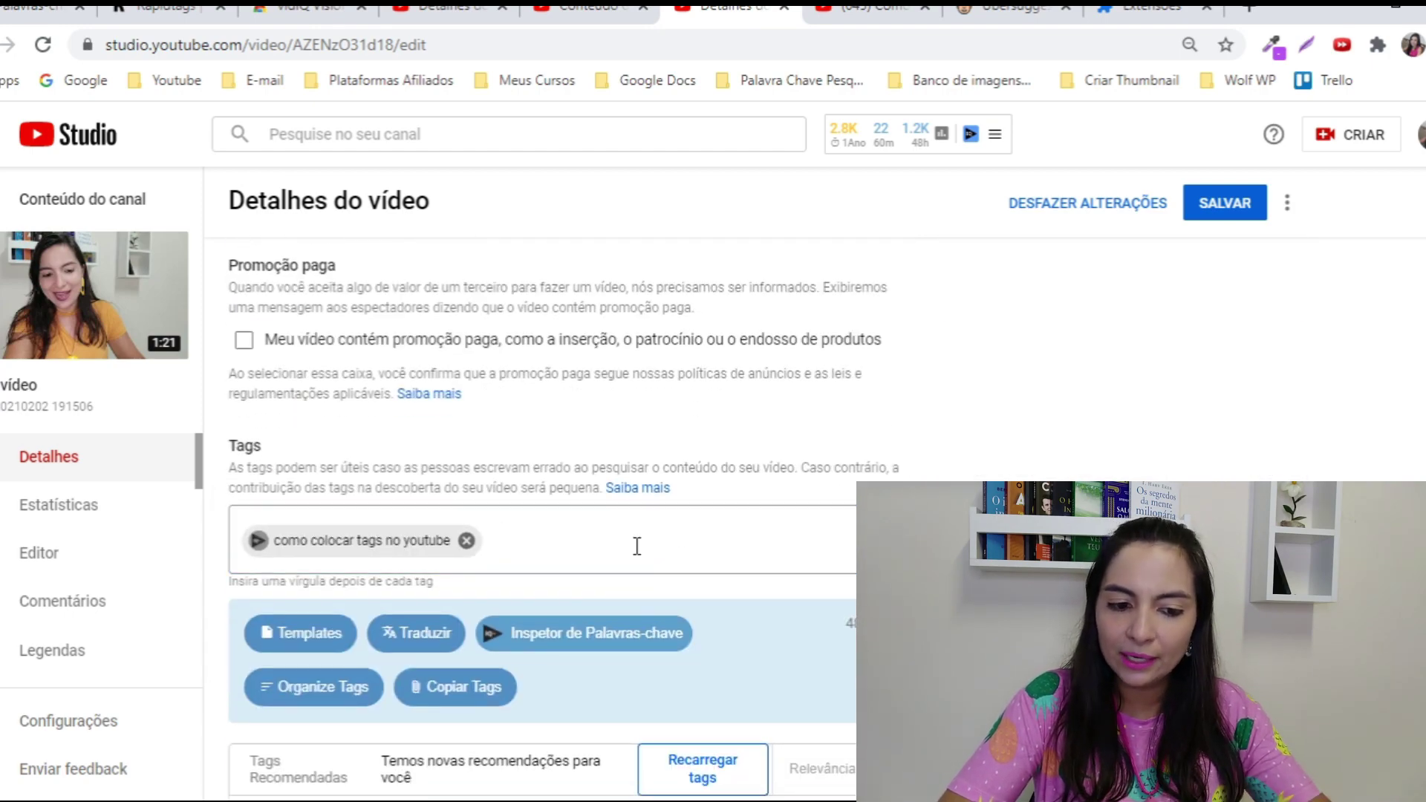
Copy the tag "colocar tags no youtube" from the Notepad list into the video's Tags field and review the SEO score
key(alt+Tab)
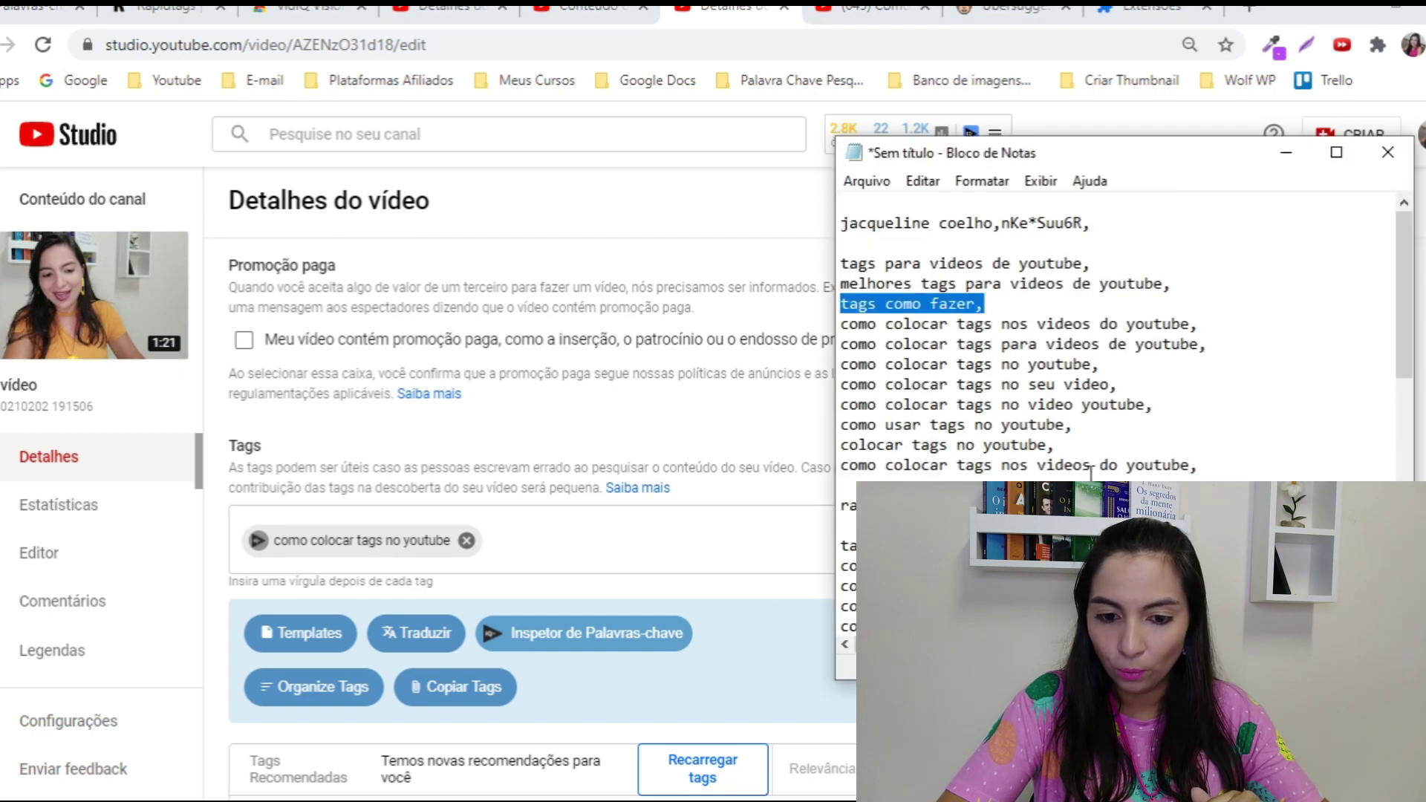
drag(841, 444, 1053, 444)
key(ctrl+c)
click(548, 539)
key(ctrl+v)
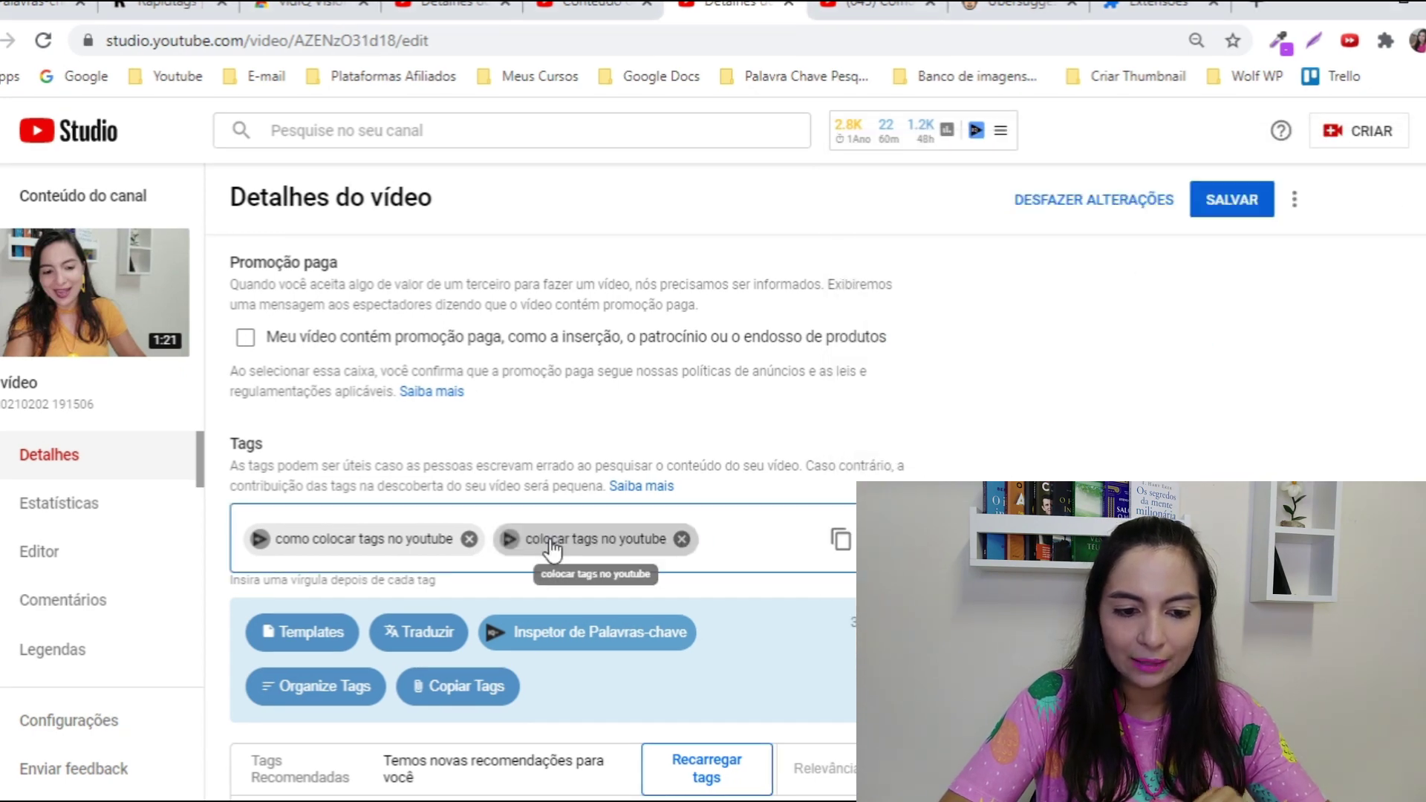
scroll(564, 520, up, 10)
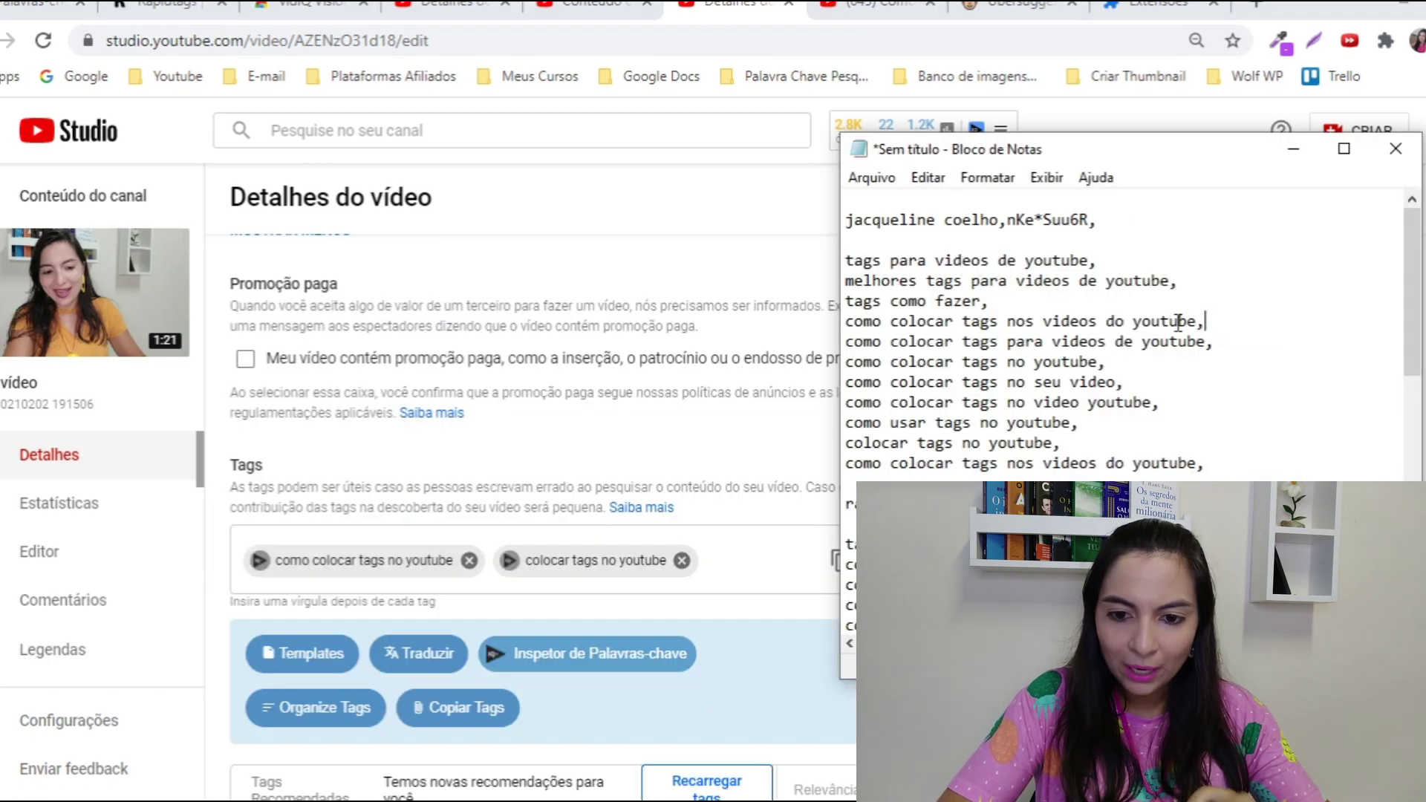
Add the Notepad tag "como colocar tags nos videos do youtube" to the video's Tags field and review the SEO score
drag(1197, 326, 837, 326)
click(750, 549)
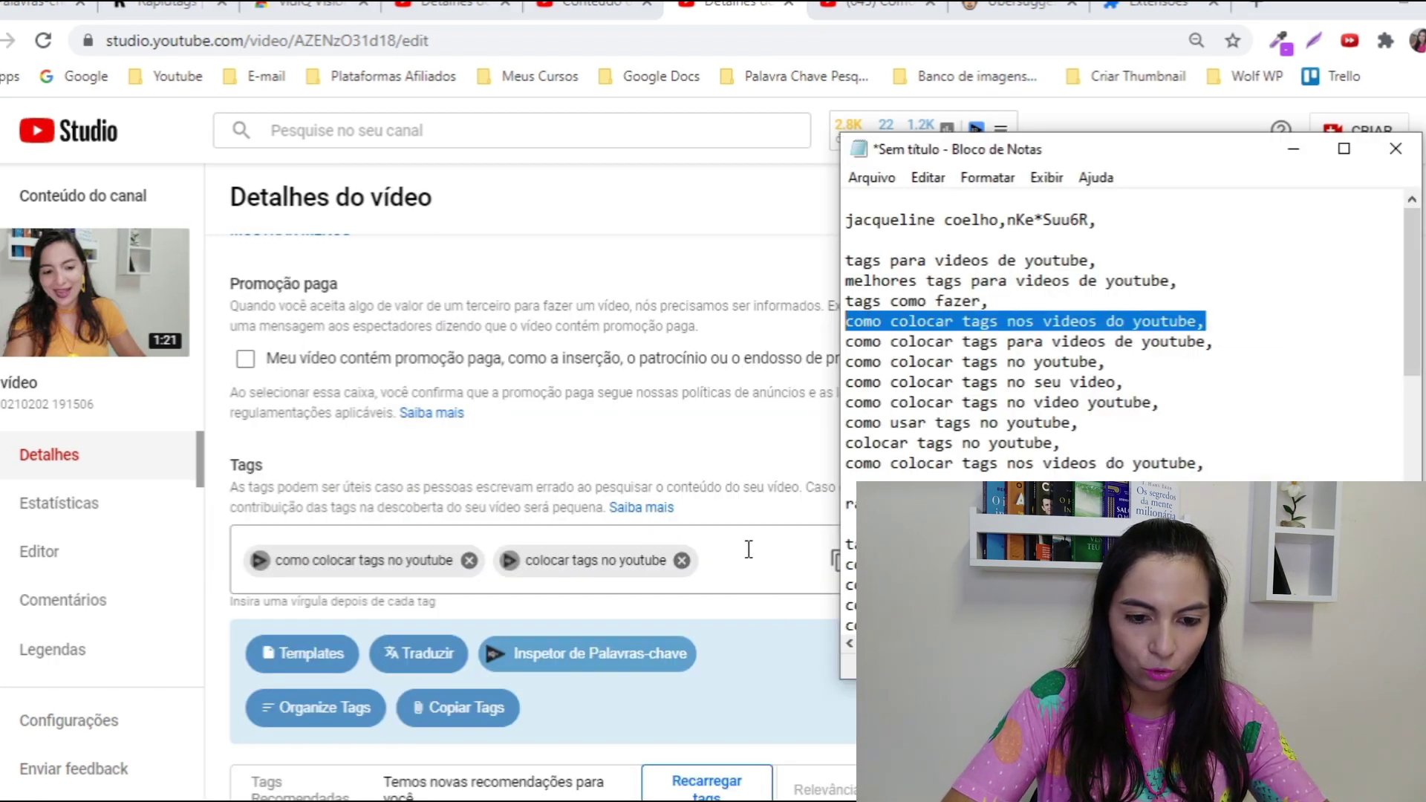
key(ctrl+v)
scroll(751, 549, up, 15)
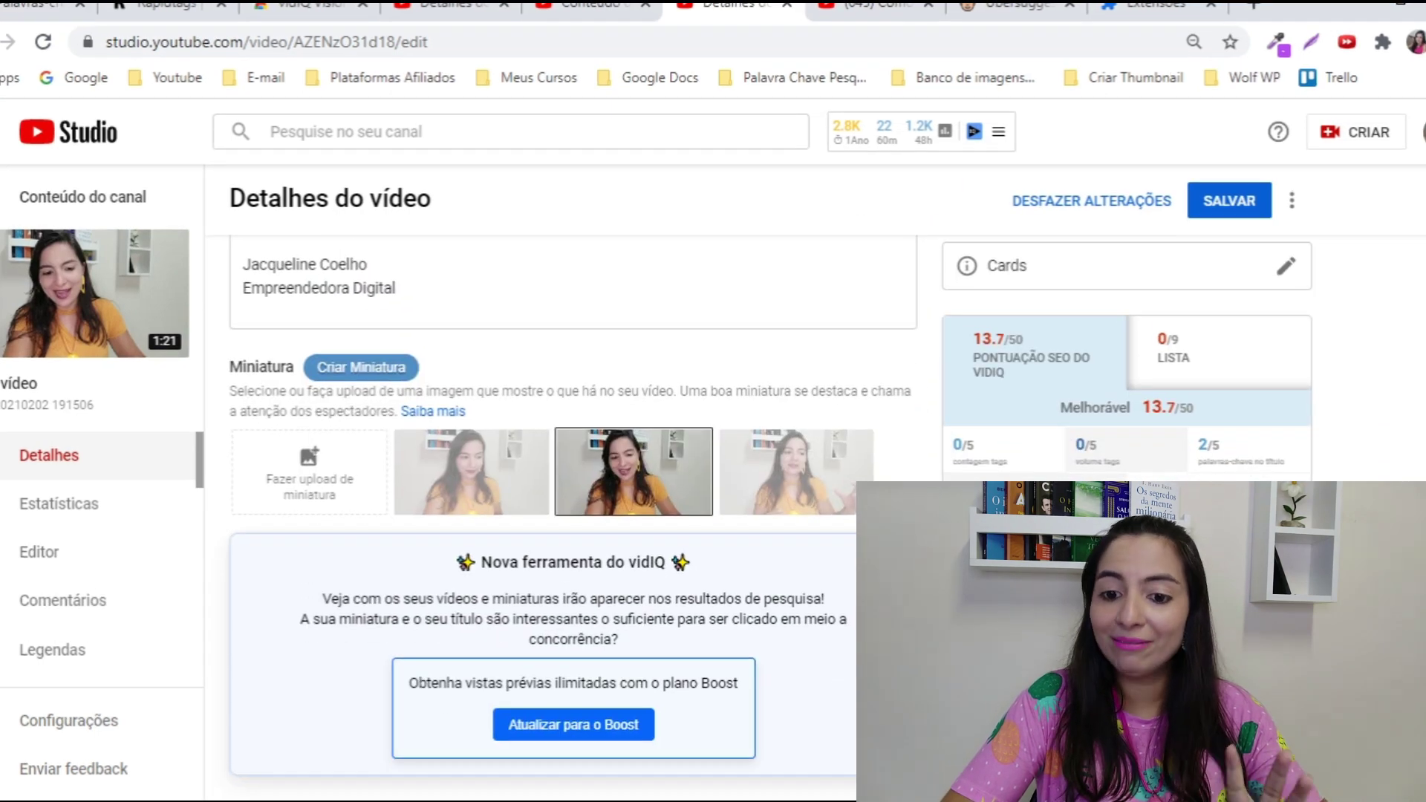
scroll(592, 578, down, 15)
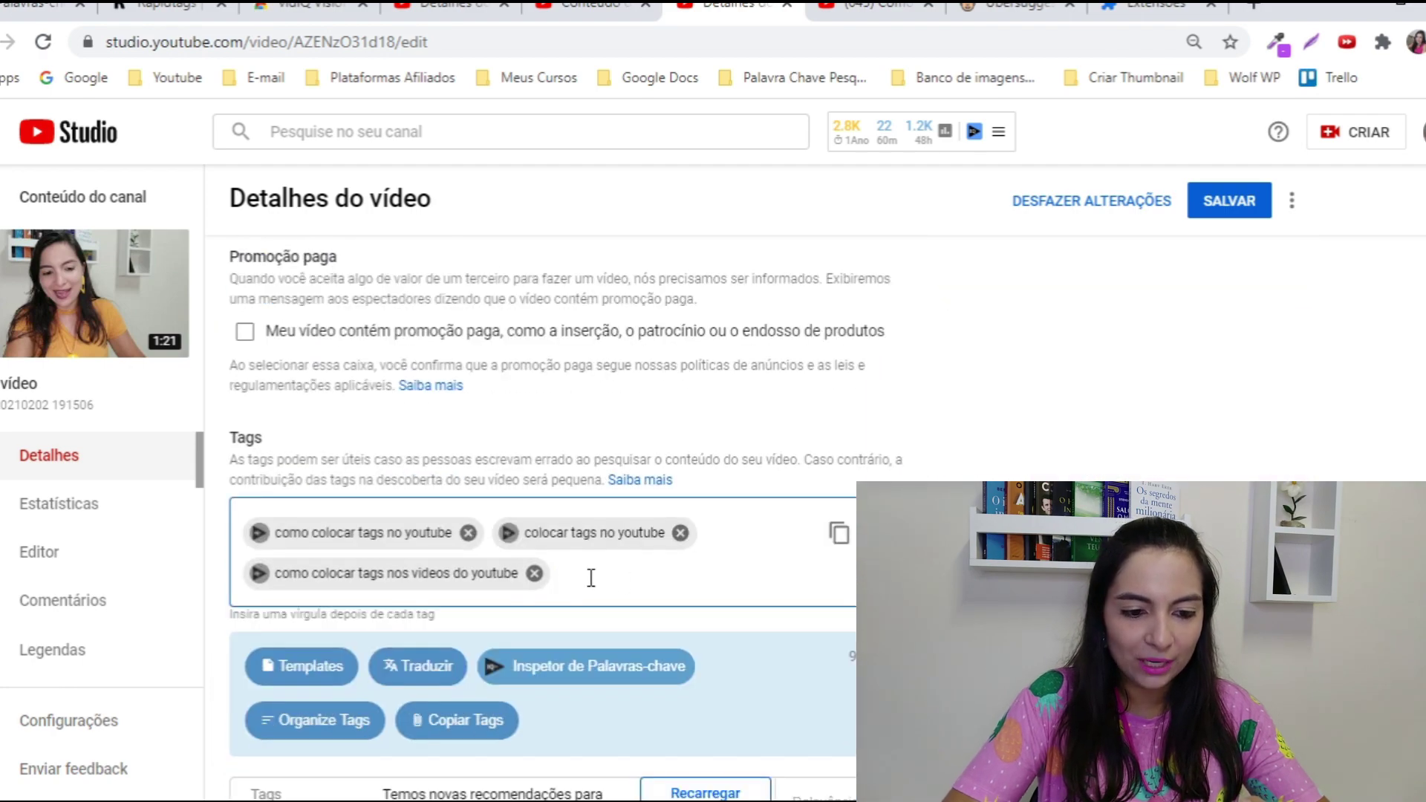
Replace the tag "como colocar tags nos videos do youtube" with "tags no youtube" and check the vidIQ SEO score
click(534, 572)
click(726, 559)
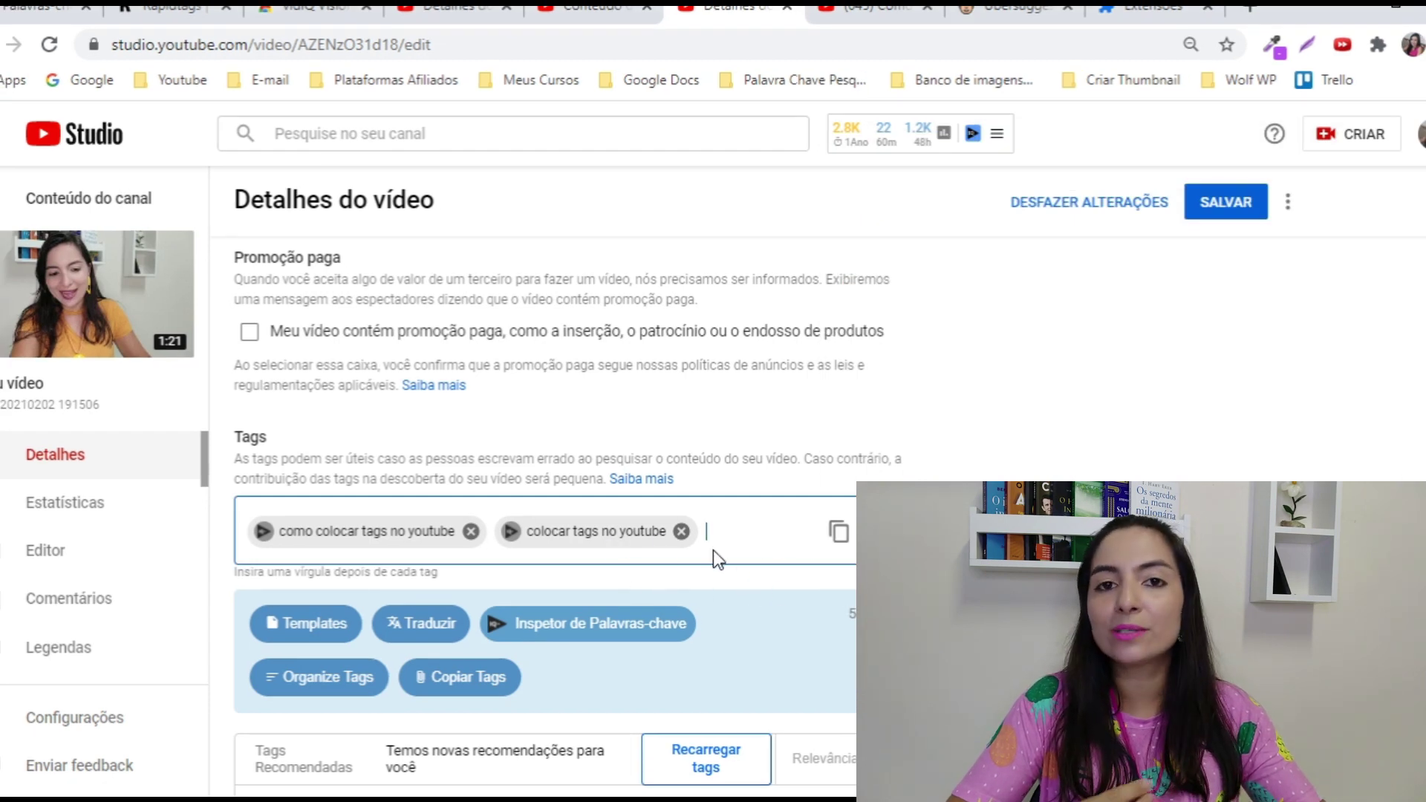
key(ctrl+v)
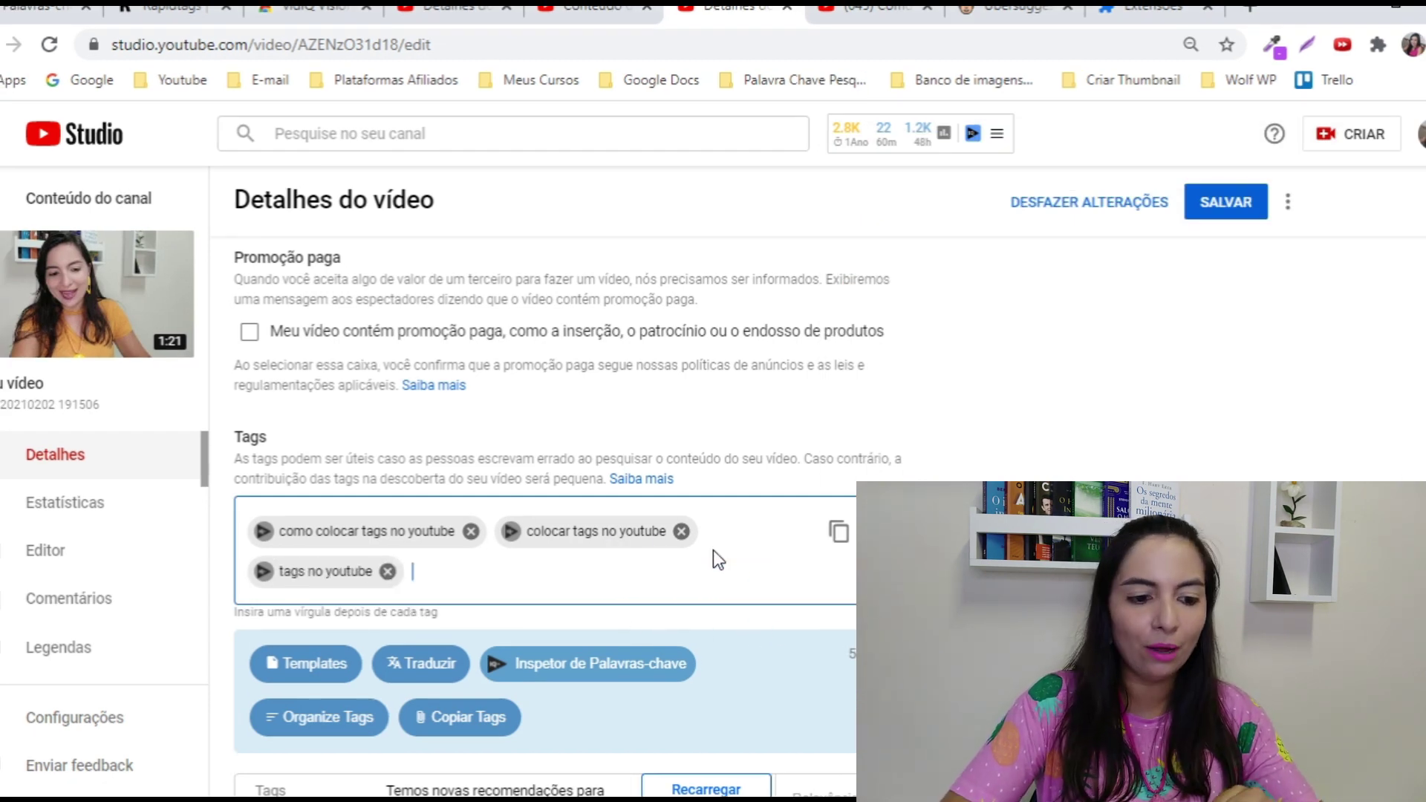
scroll(546, 513, up, 10)
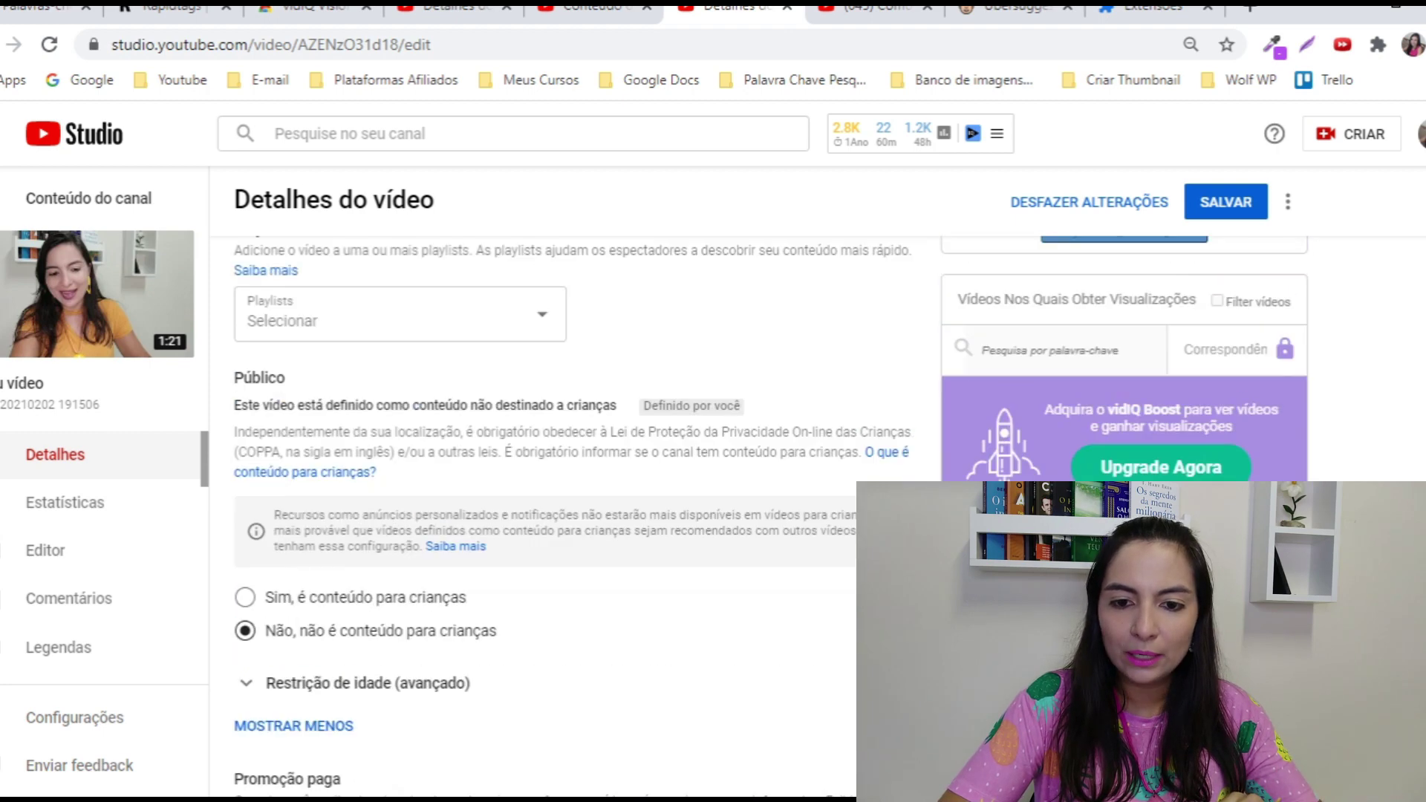
scroll(546, 512, up, 1)
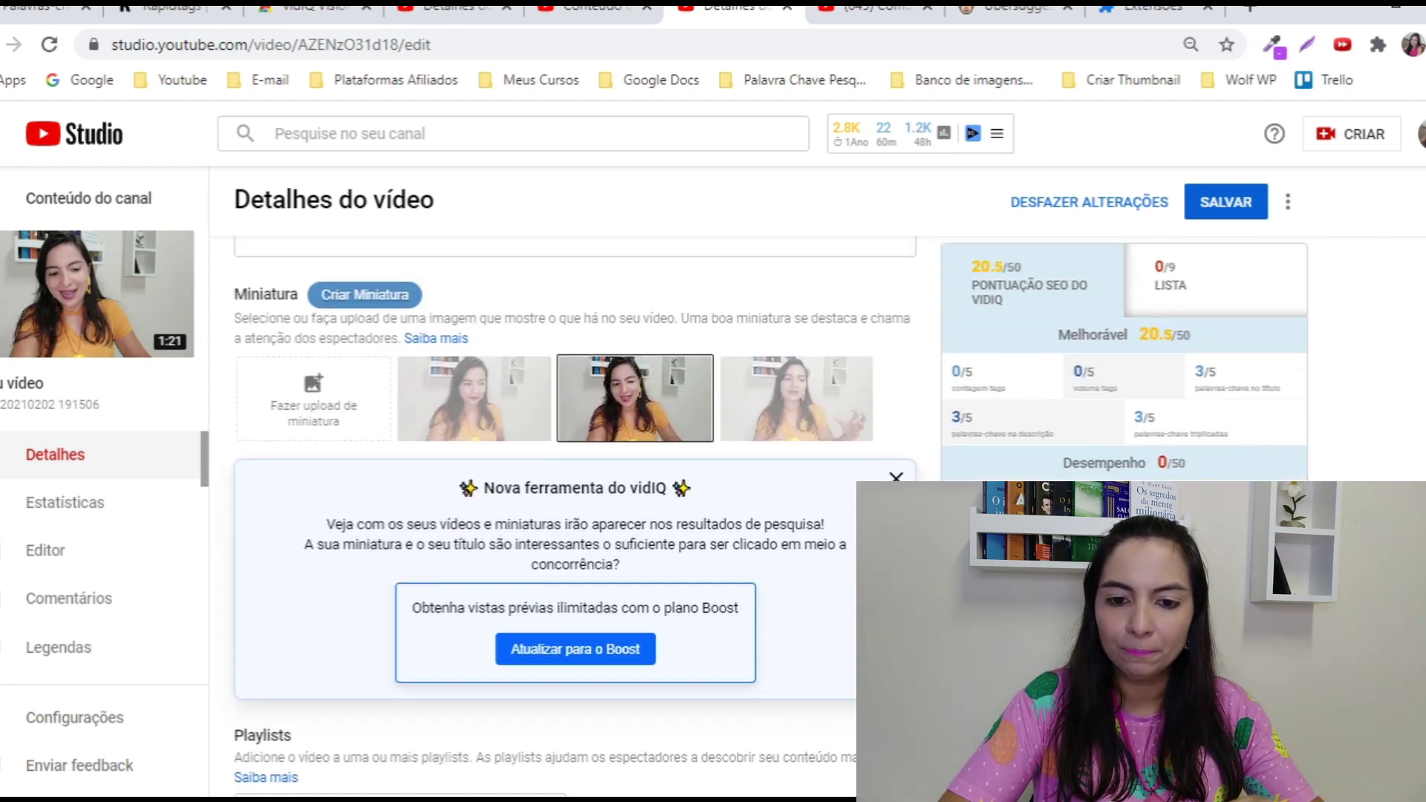
scroll(546, 512, up, 1)
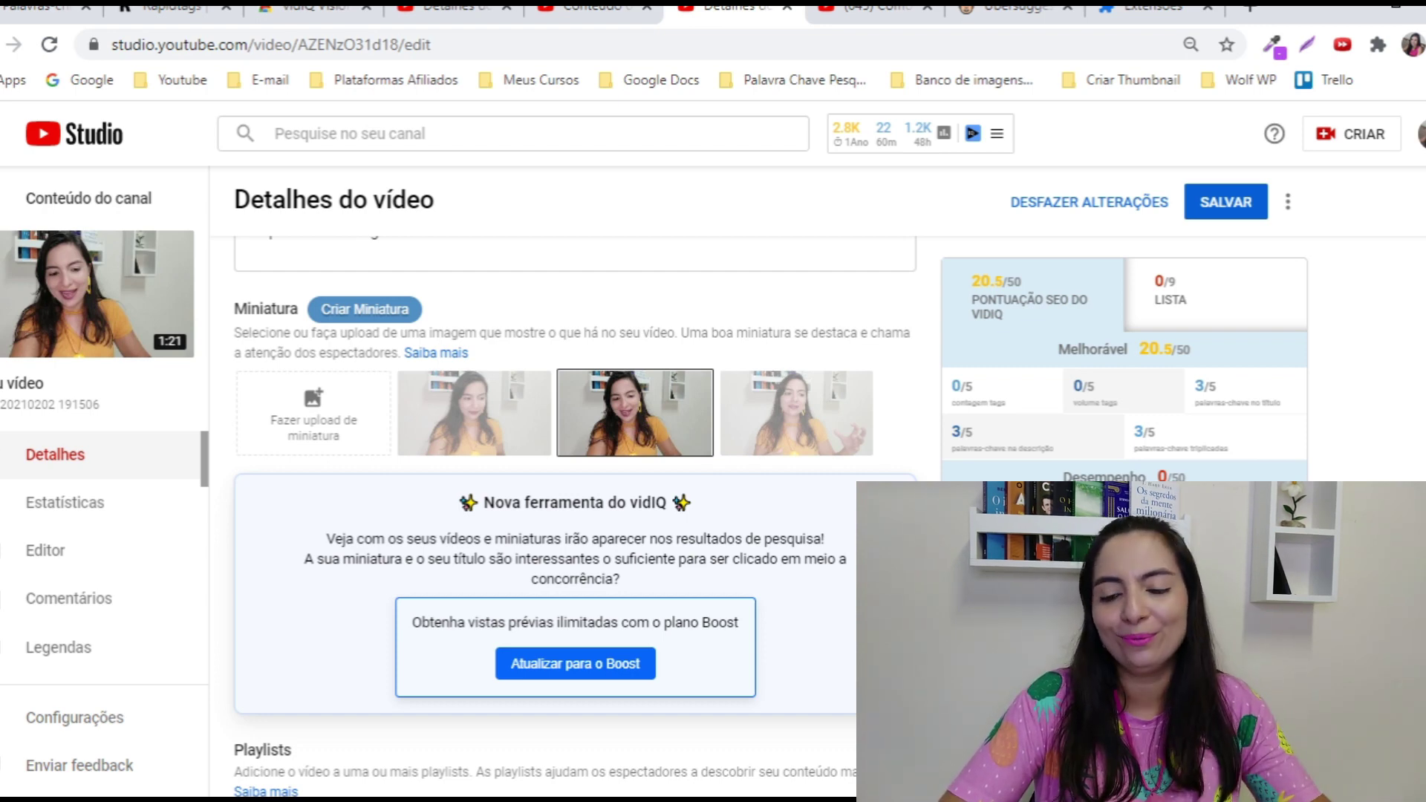
Add the tag "como usar tags no youtube" to the video's Tags field and check the SEO score
scroll(545, 513, down, 15)
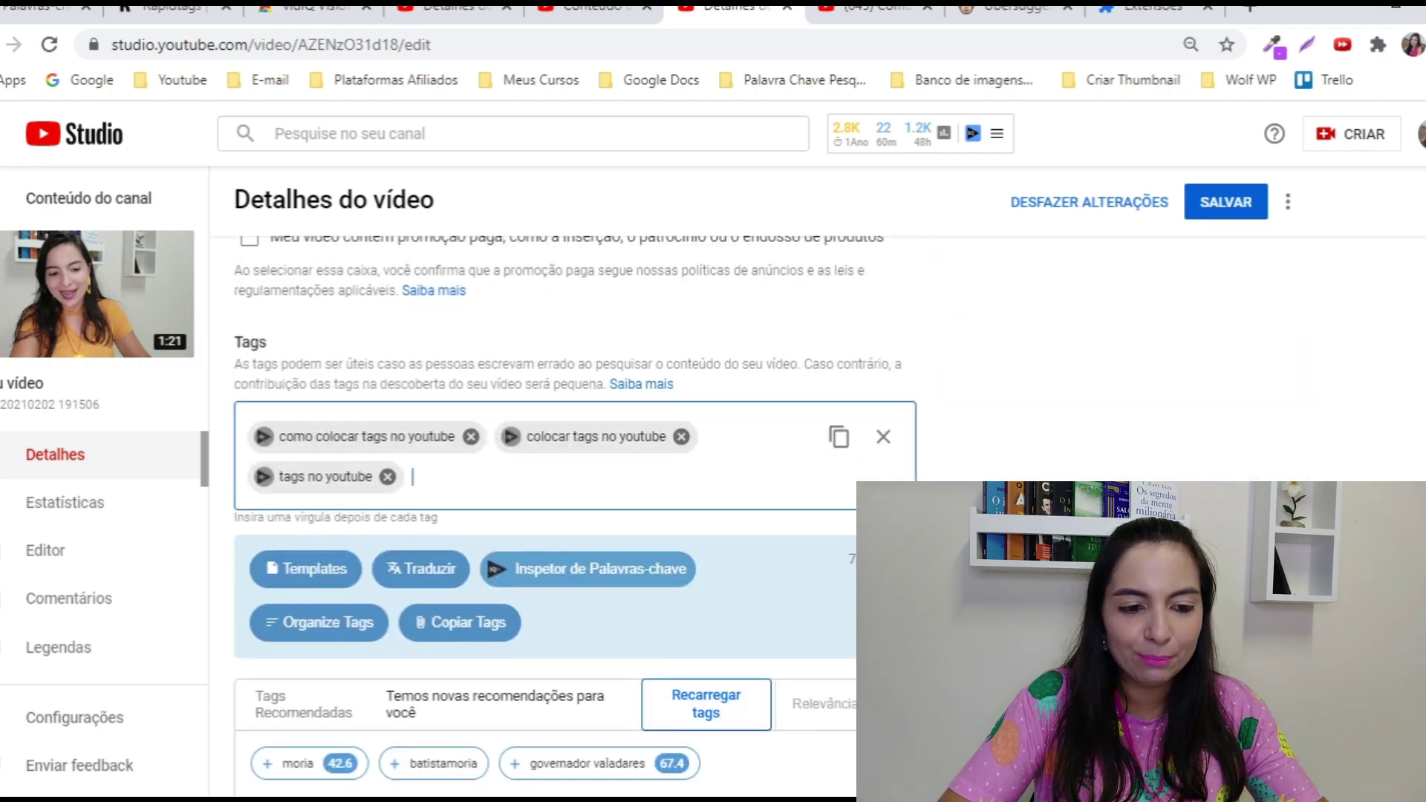
key(ctrl+v)
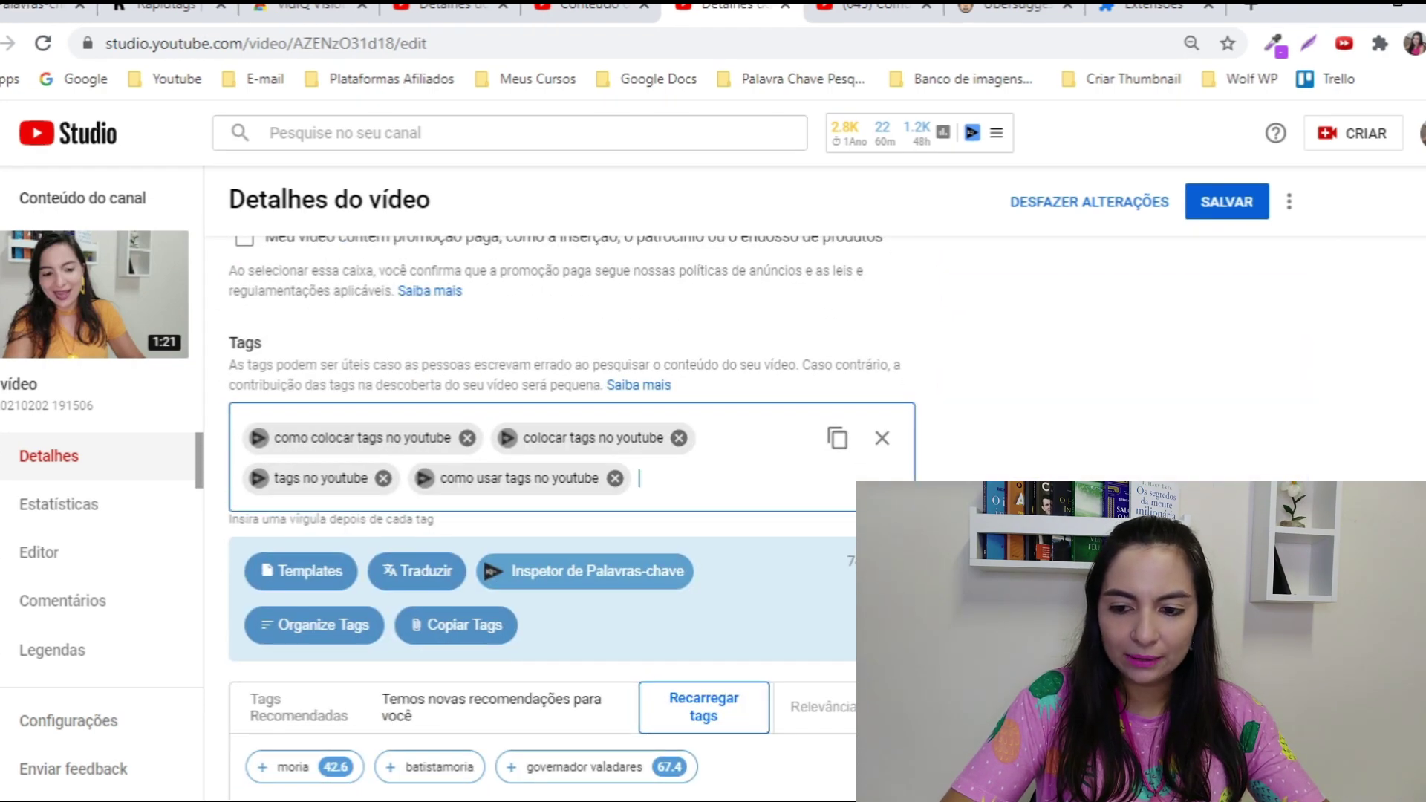
scroll(542, 482, up, 10)
scroll(546, 513, up, 3)
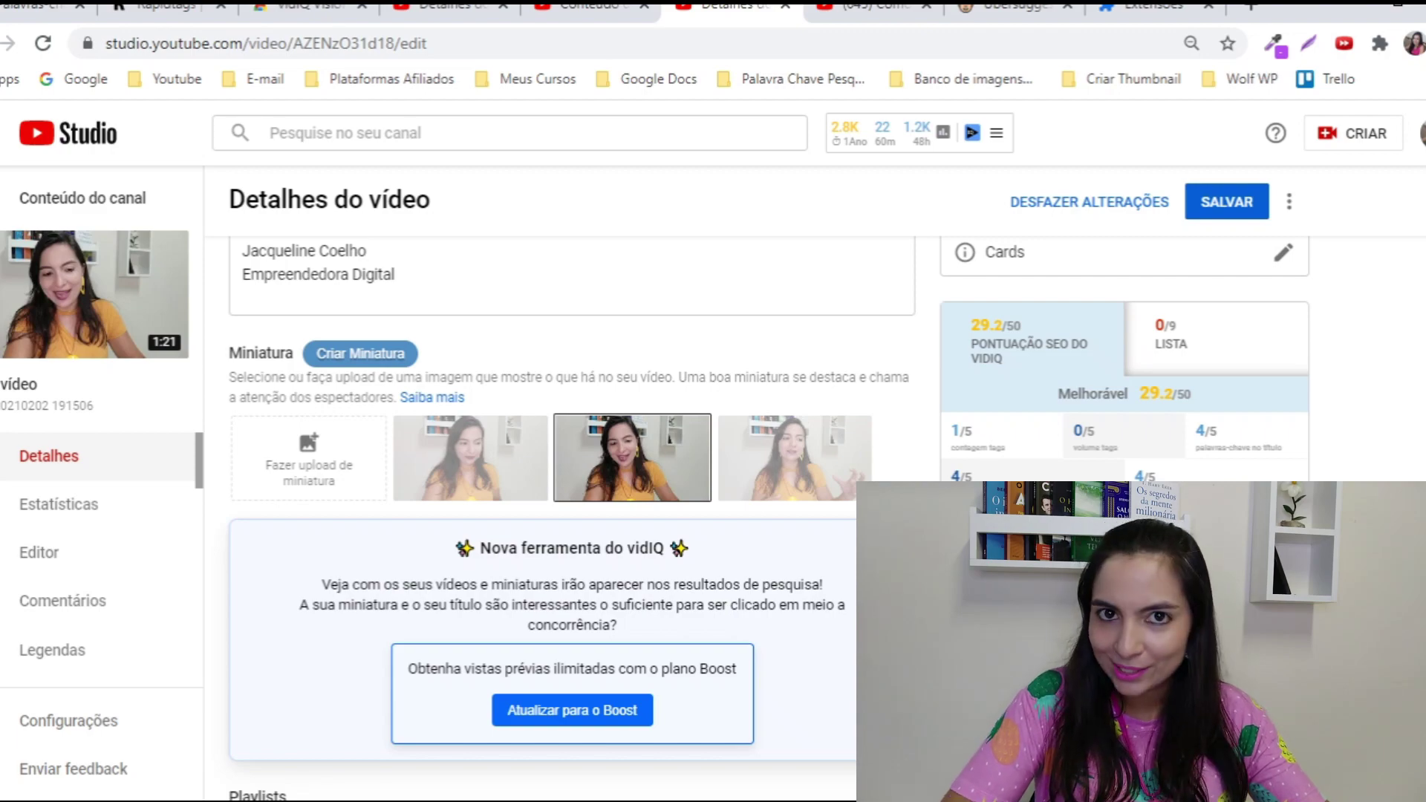
Add the Notepad tags "como colocar tags nos videos do youtube" and "como colocar tags nos seus vídeos" to the video's Tags field
scroll(546, 512, down, 10)
key(alt+Tab)
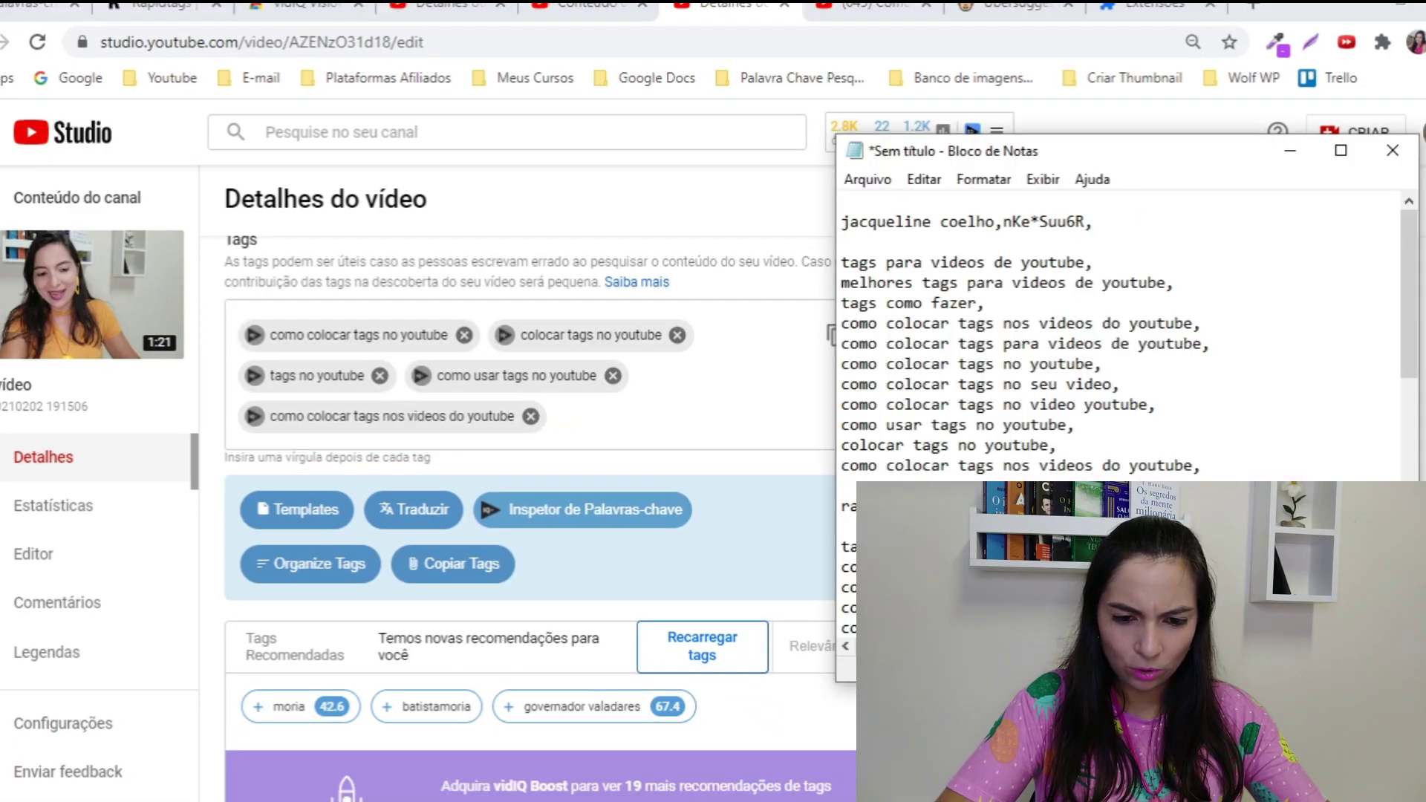
double_click(852, 609)
key(ctrl+c)
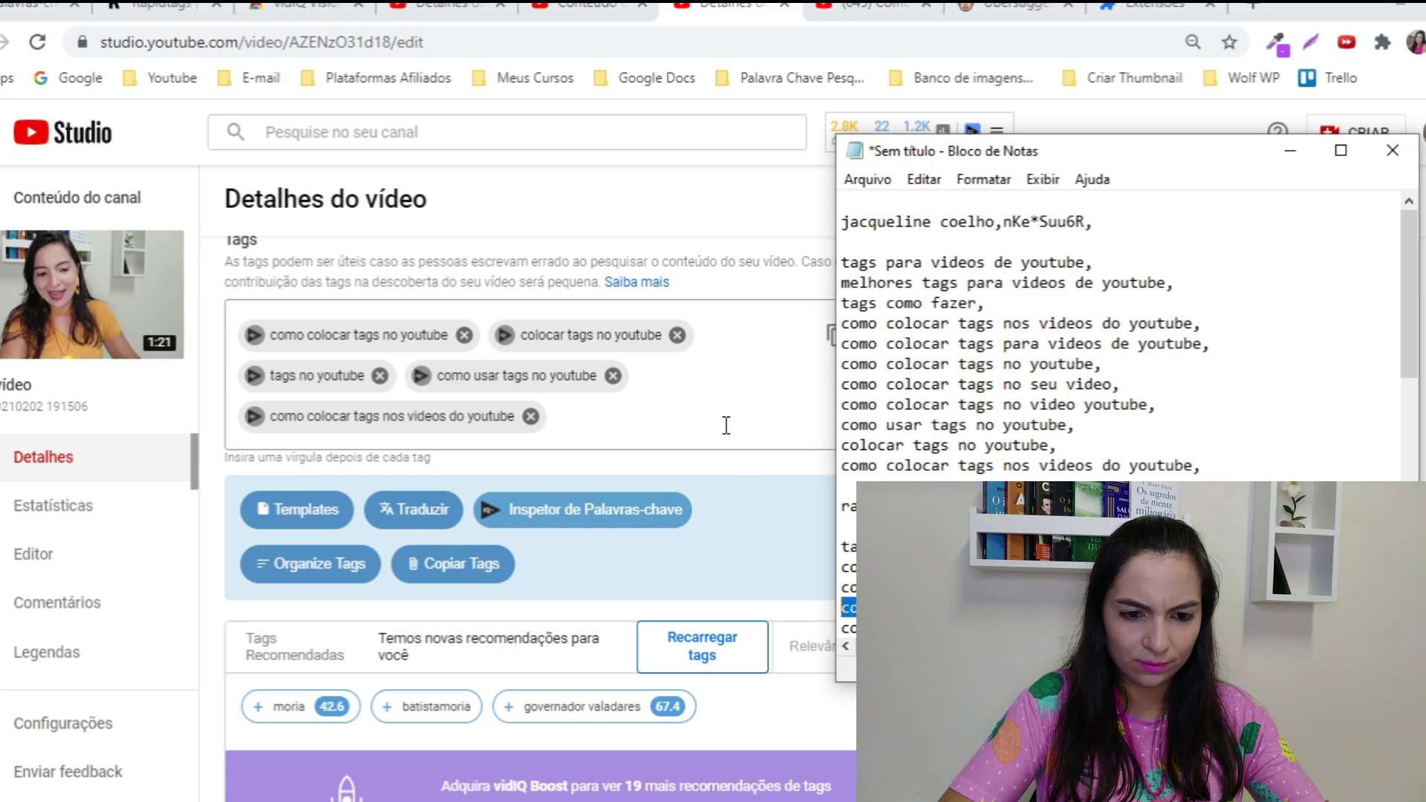
click(725, 425)
key(ctrl+v)
scroll(546, 513, up, 10)
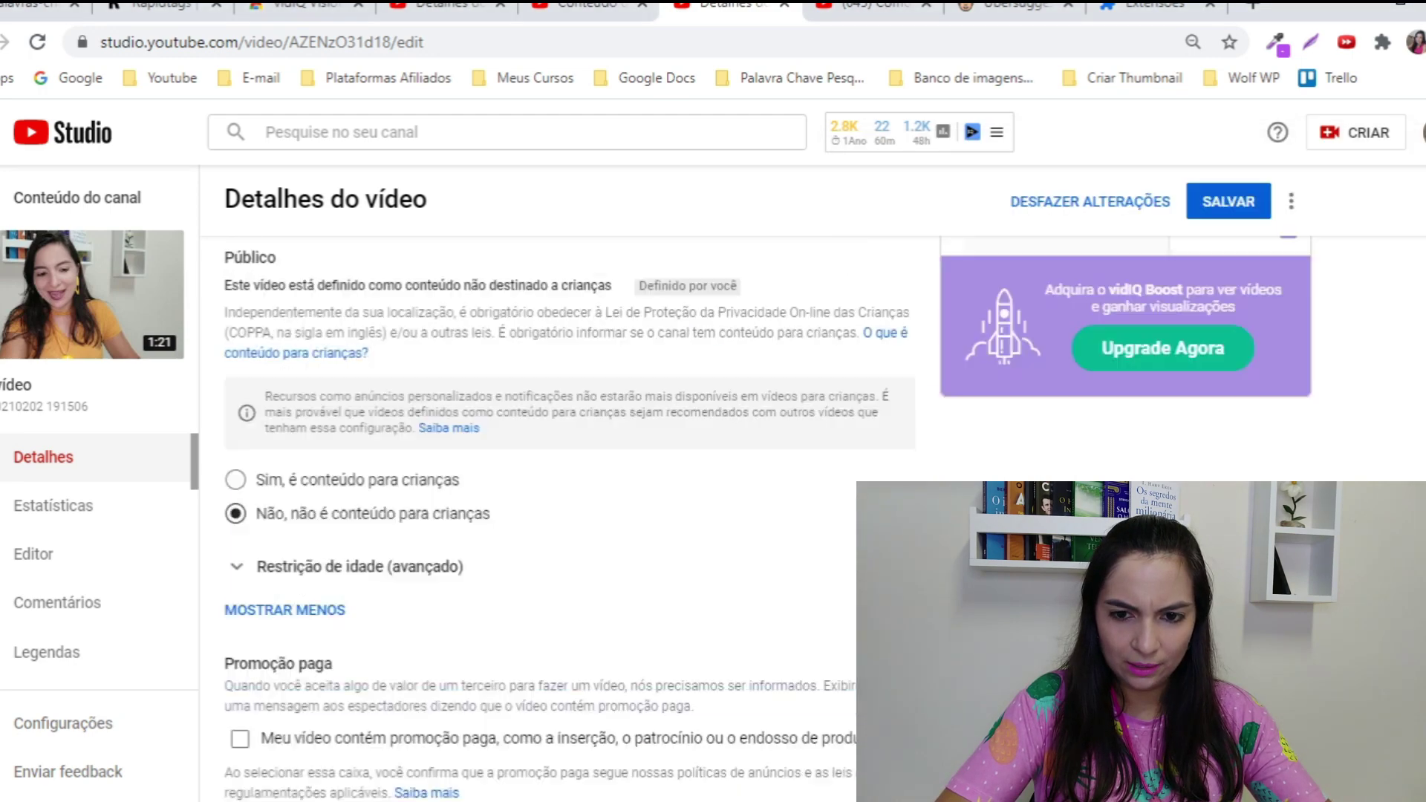
scroll(546, 513, down, 10)
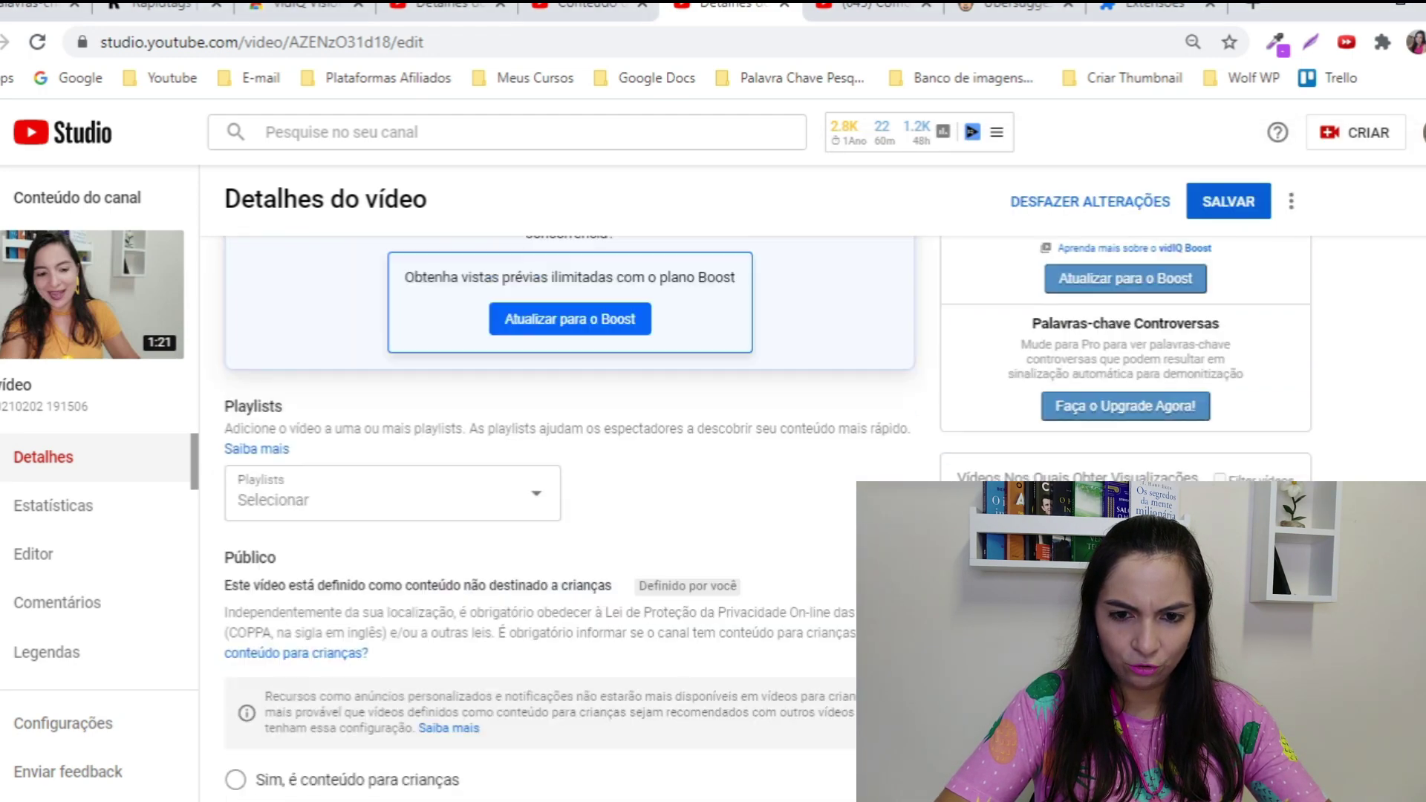
Add the tag "tags para youtube" to the video's Tags field and review the vidIQ SEO score
key(ctrl+v)
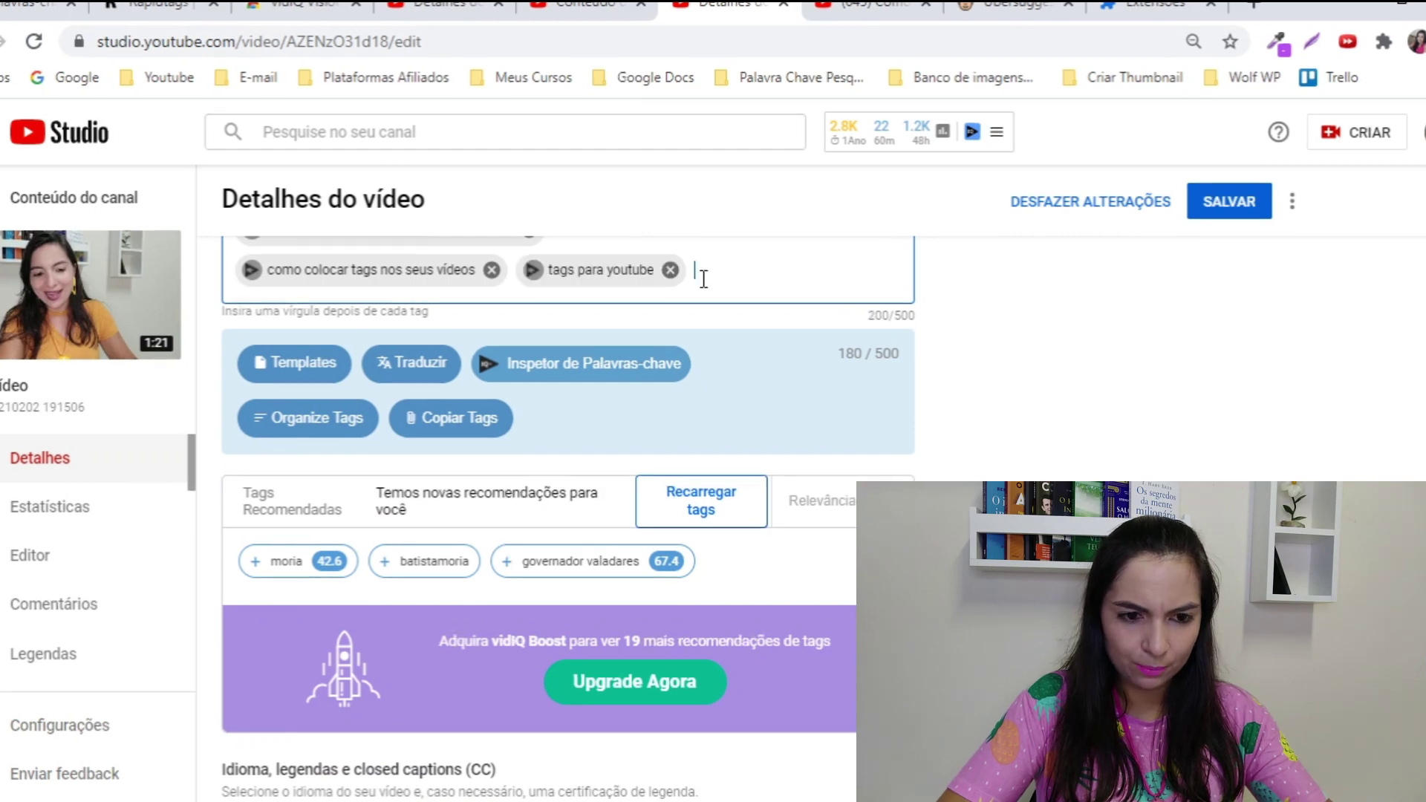
scroll(546, 520, up, 5)
scroll(546, 512, up, 12)
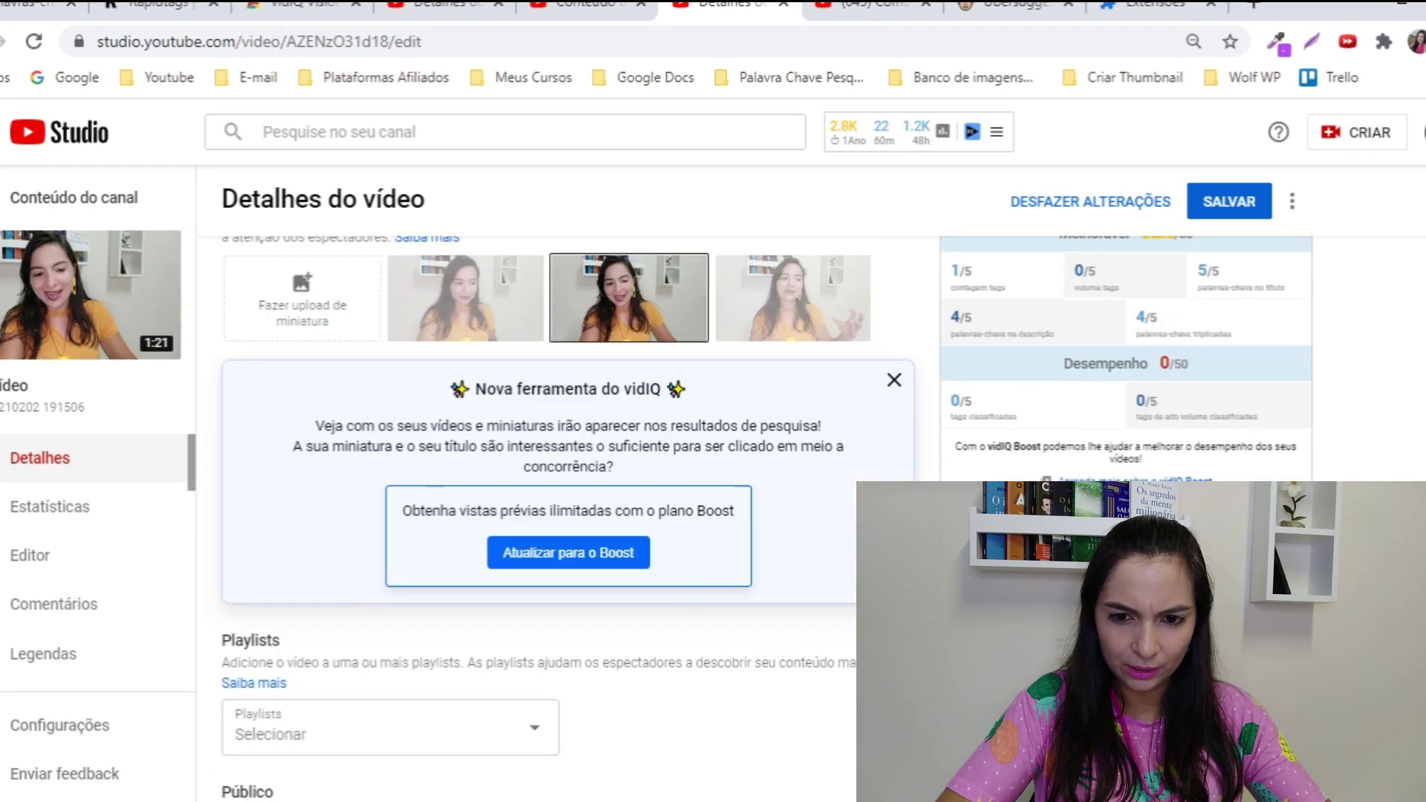
scroll(546, 512, down, 5)
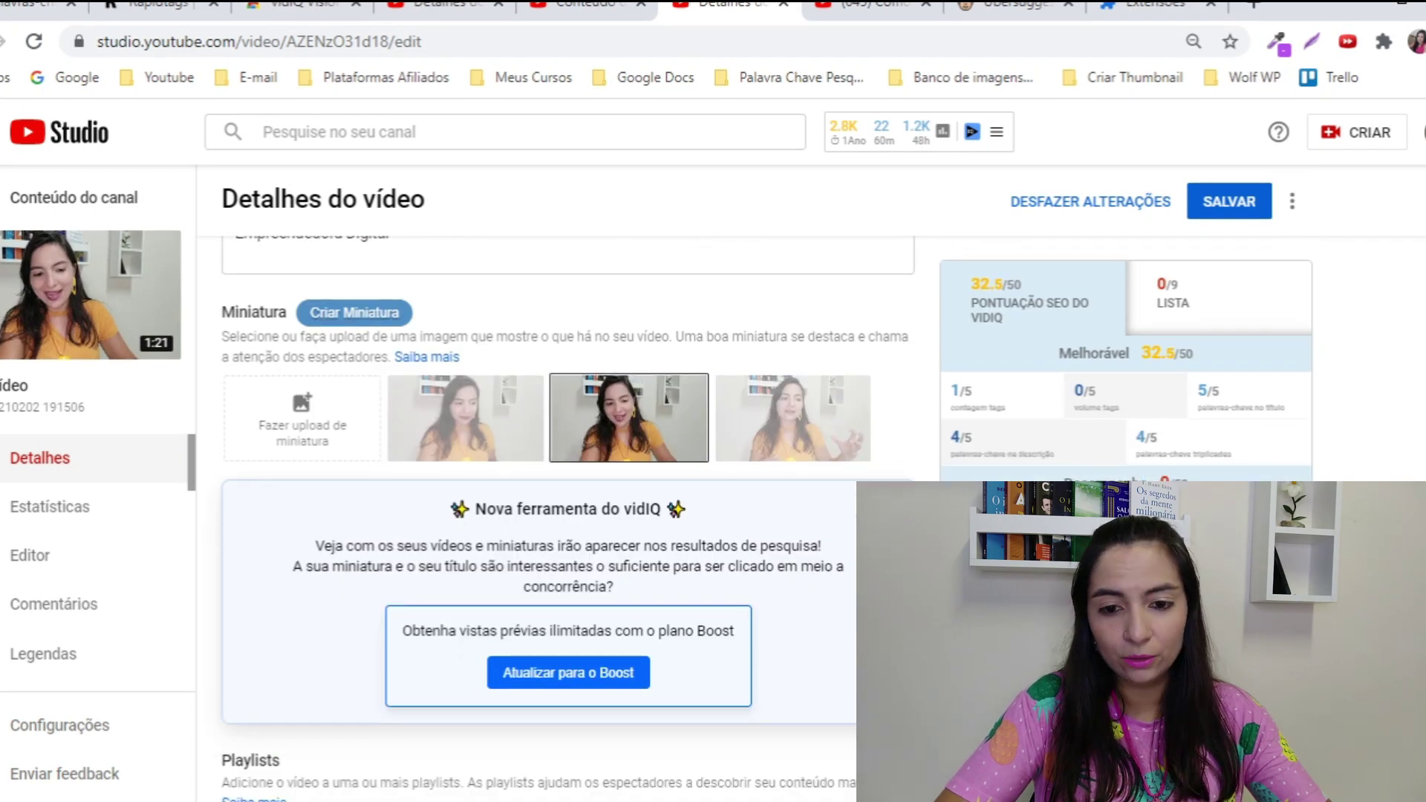
Add the tags "como colocar tags no seu vídeo" and "como adicionar tags no youtube", checking the vidIQ SEO score
scroll(546, 513, down, 8)
scroll(546, 512, up, 10)
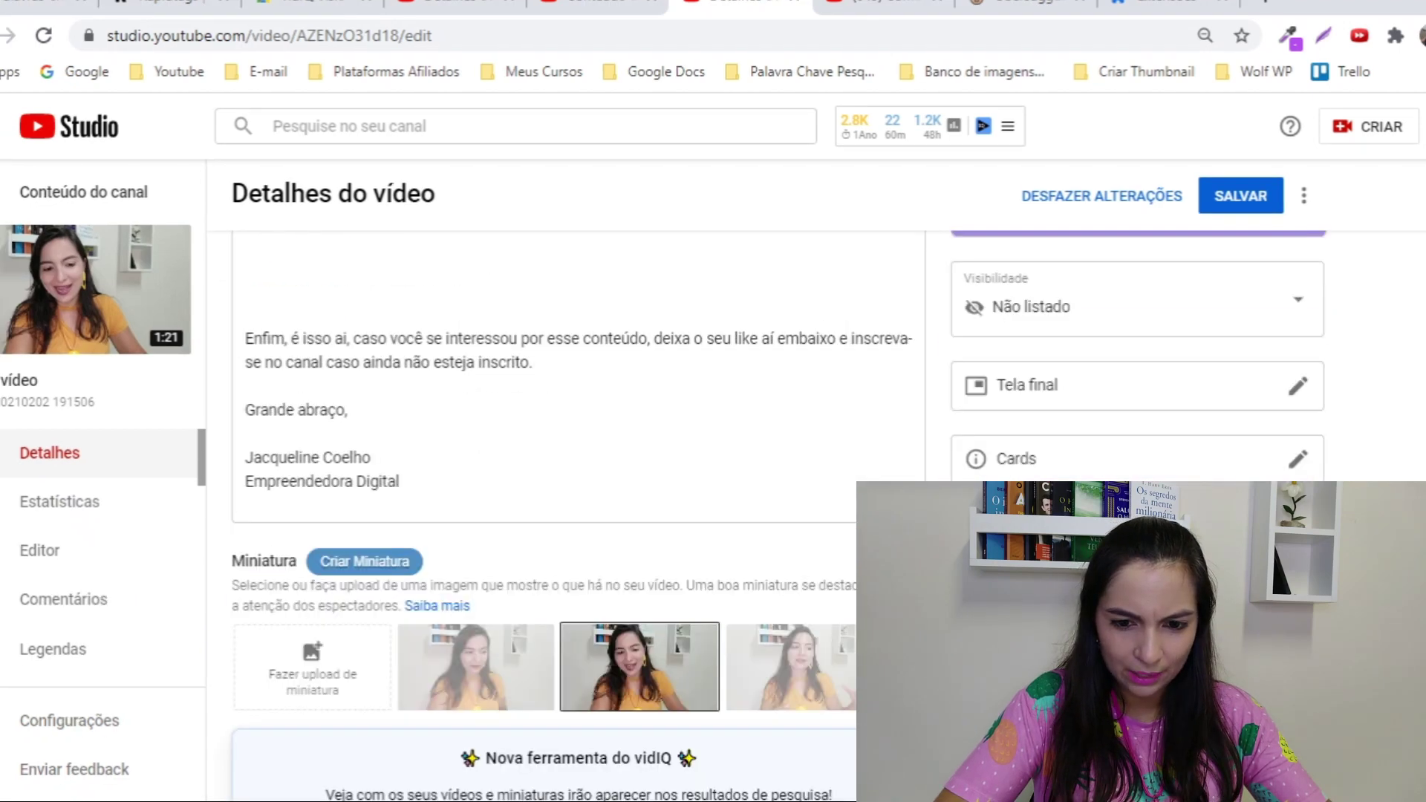
scroll(546, 512, down, 15)
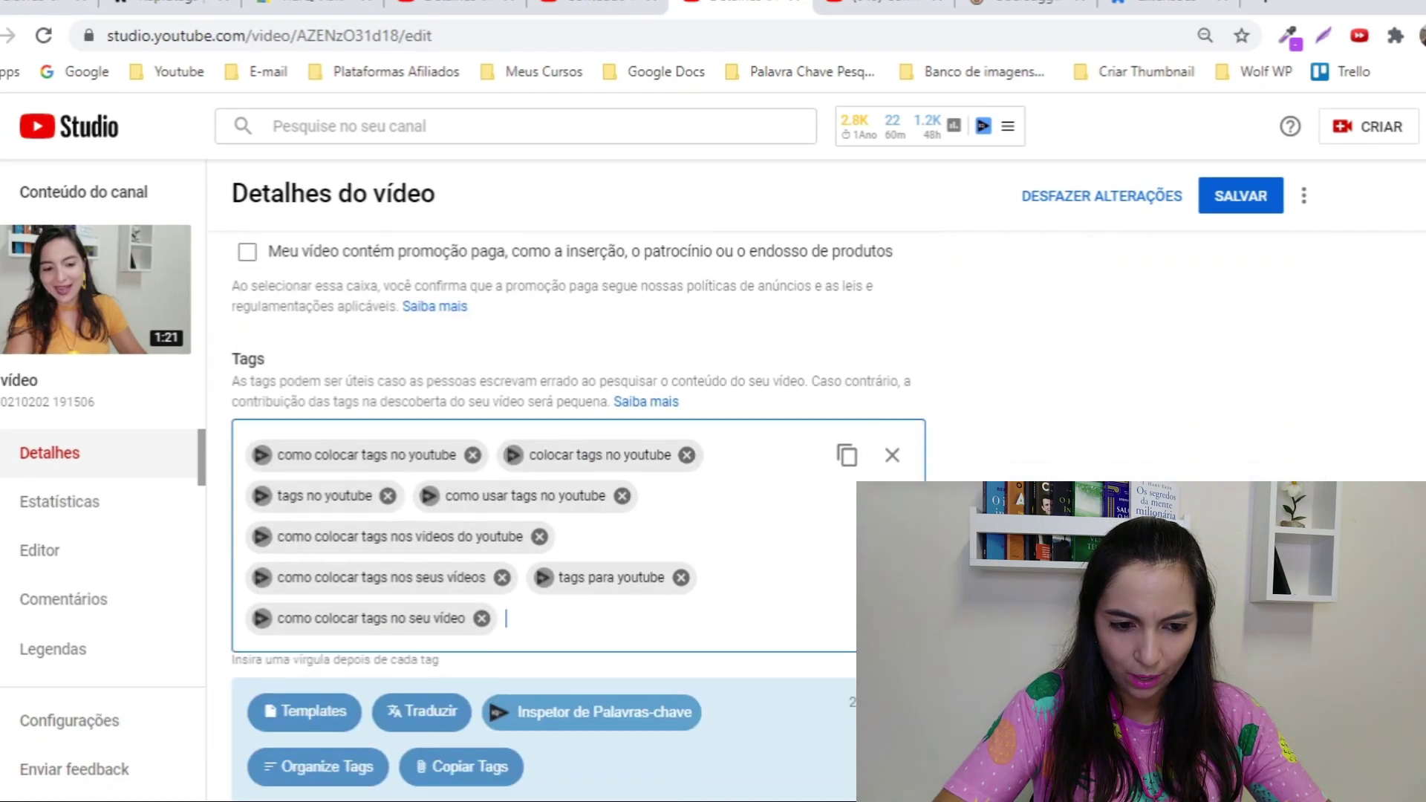
scroll(546, 512, up, 12)
scroll(546, 513, down, 12)
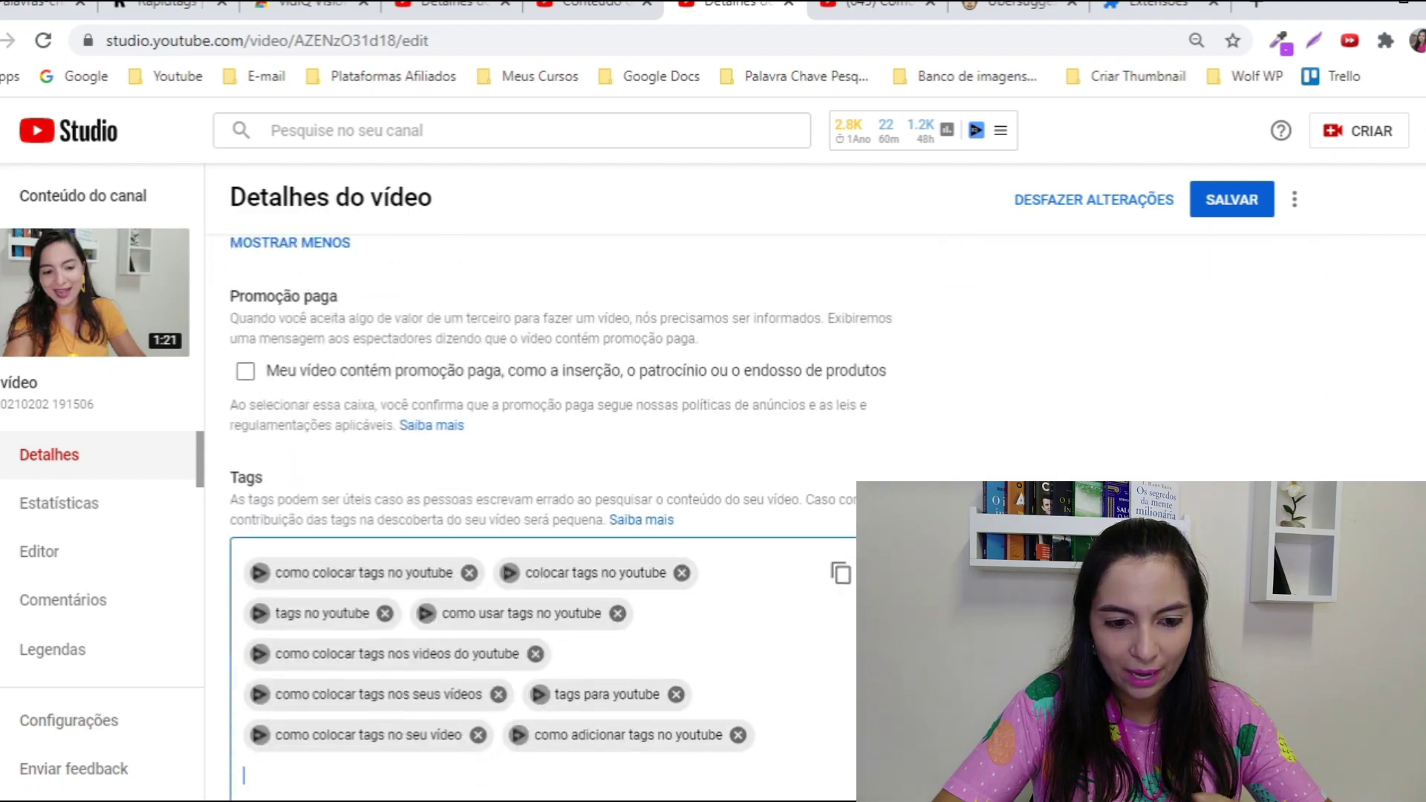
scroll(546, 513, up, 12)
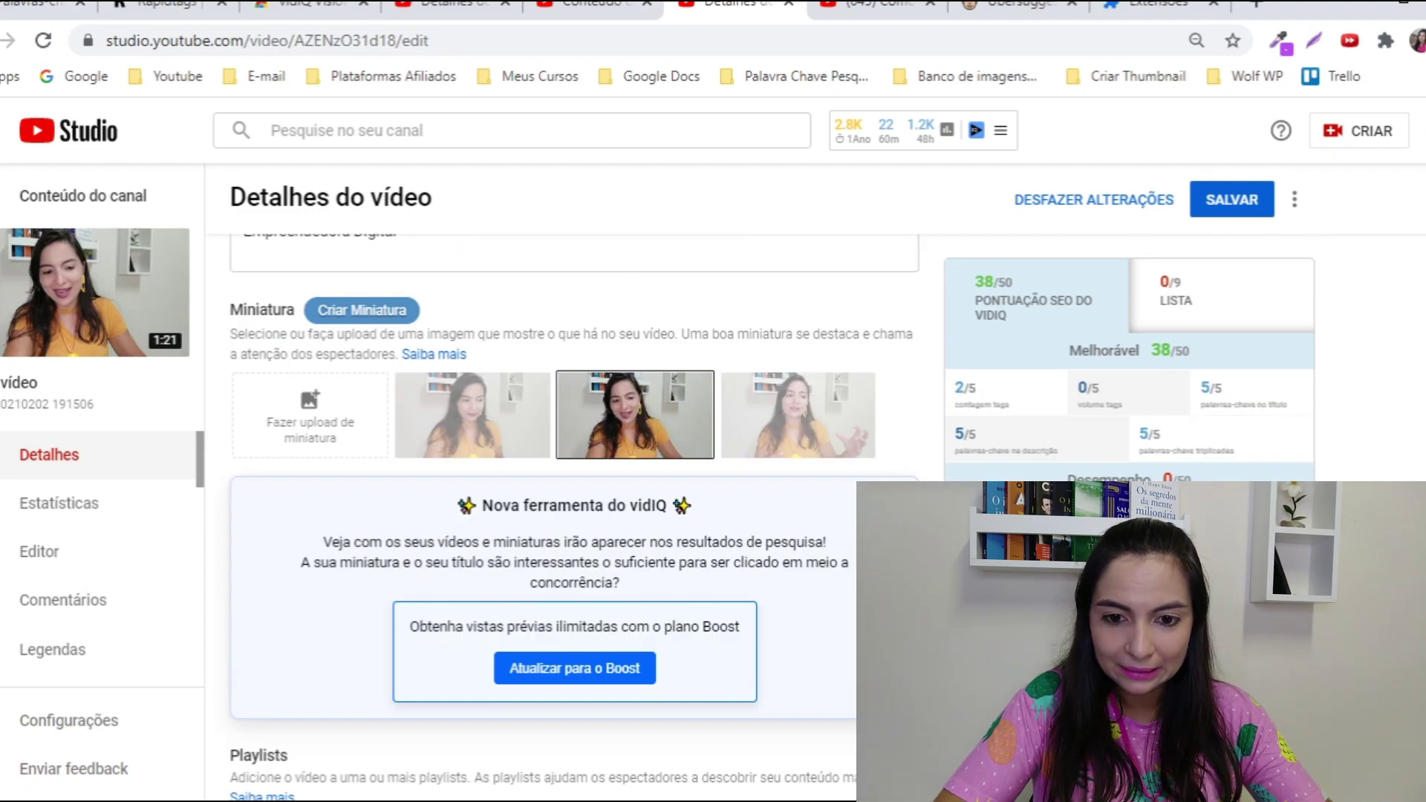
scroll(545, 513, down, 13)
scroll(546, 513, down, 1)
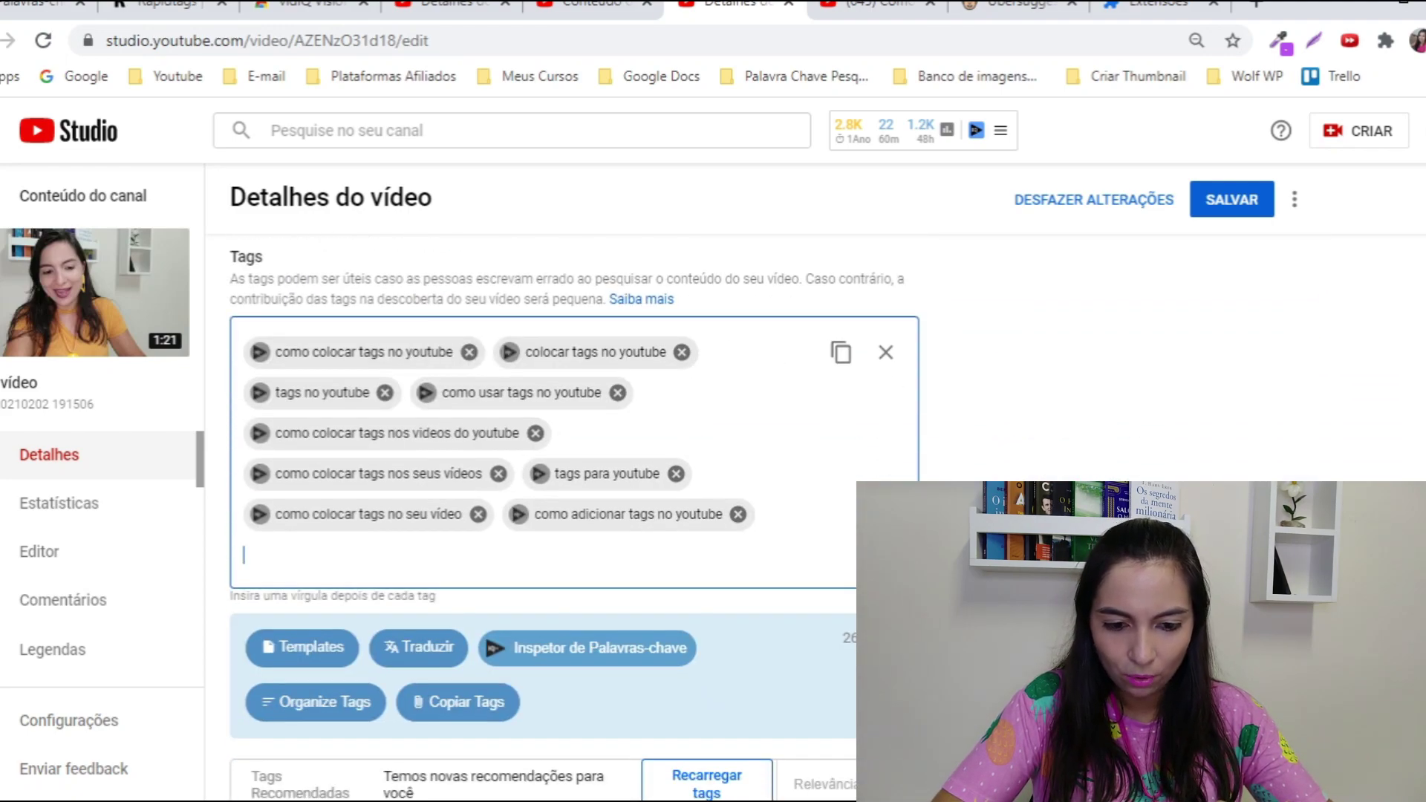
Copy the tag "como inserir tags no youtube" from Notepad into the video's Tags field and review the SEO score
key(alt+Tab)
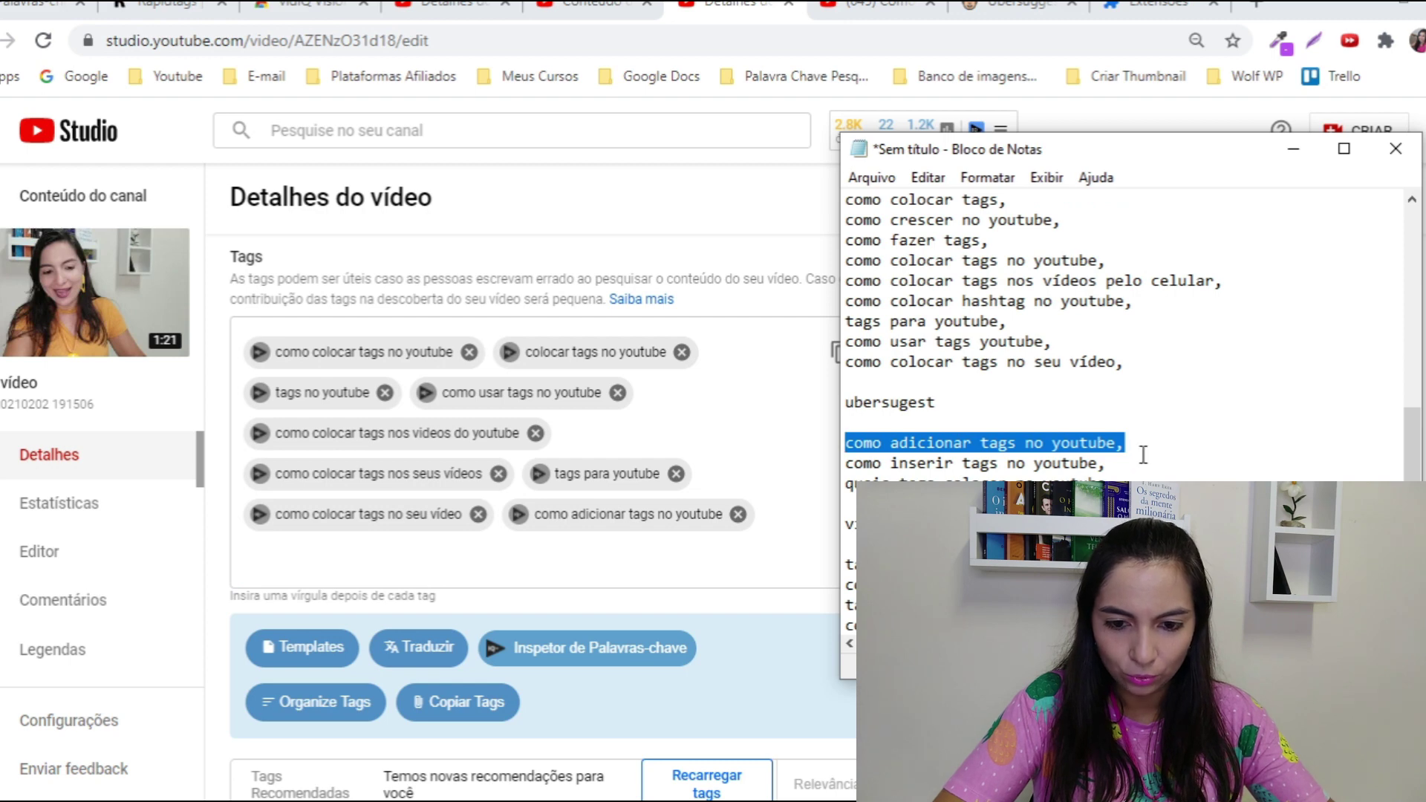
drag(1143, 466, 851, 466)
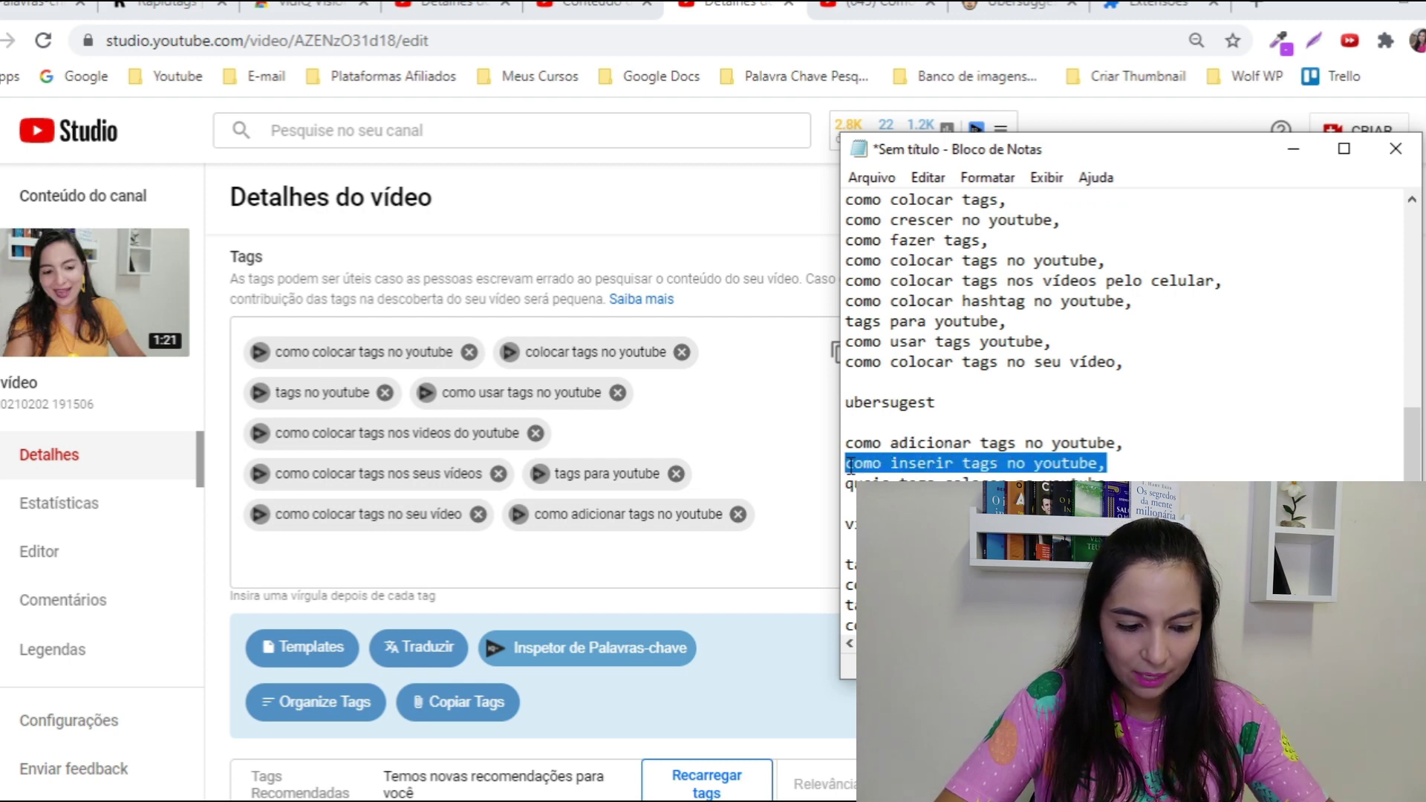
click(678, 550)
key(ctrl+v)
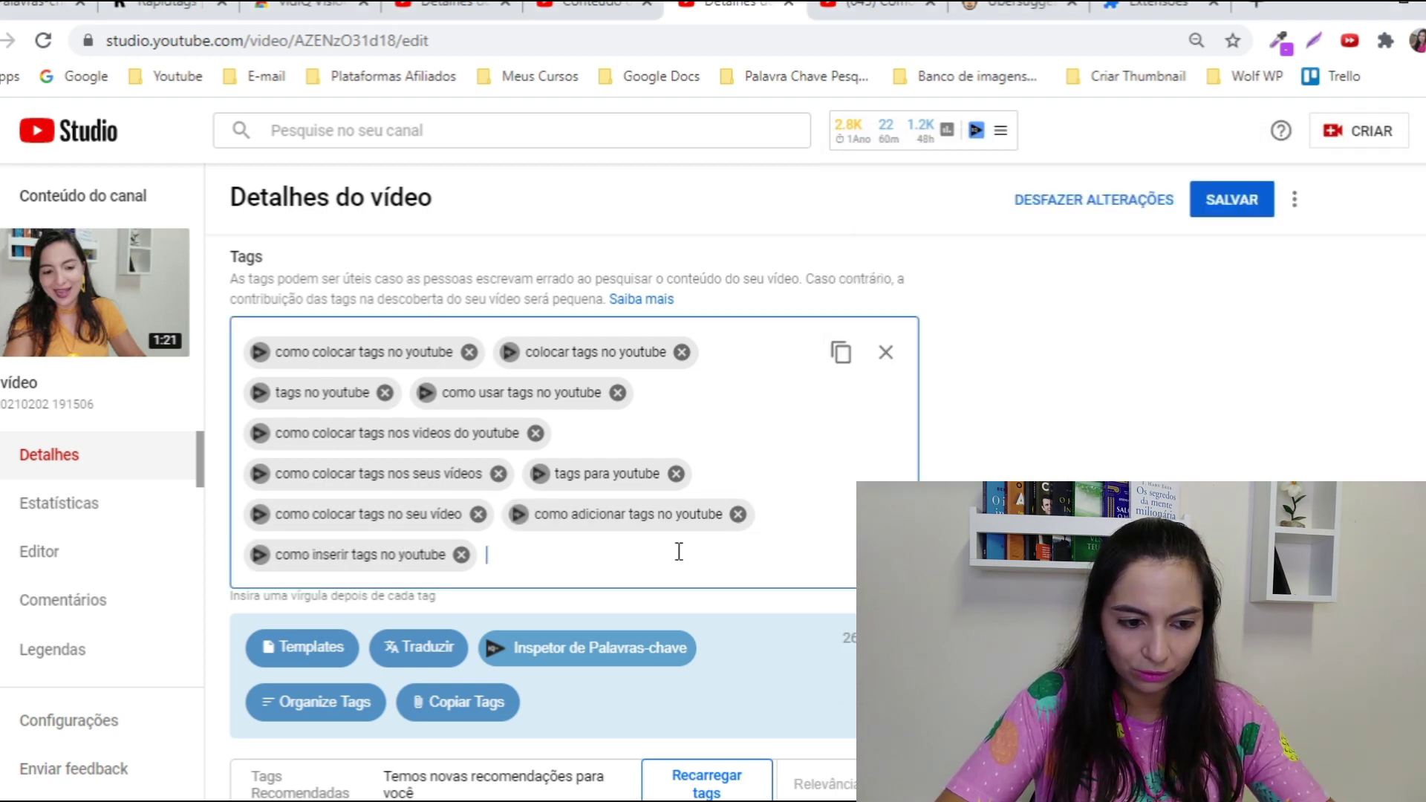
scroll(543, 512, up, 10)
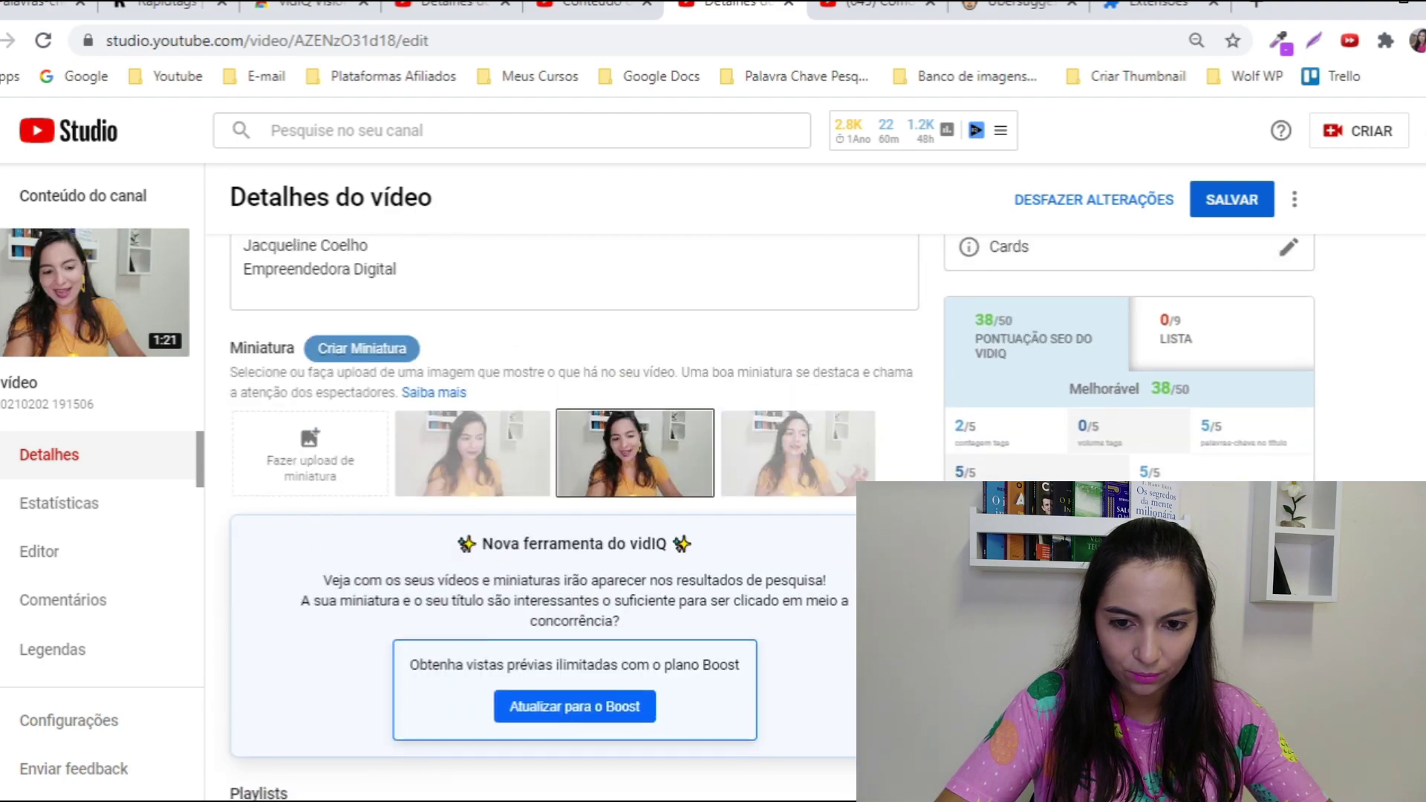
scroll(543, 512, down, 10)
scroll(542, 513, down, 2)
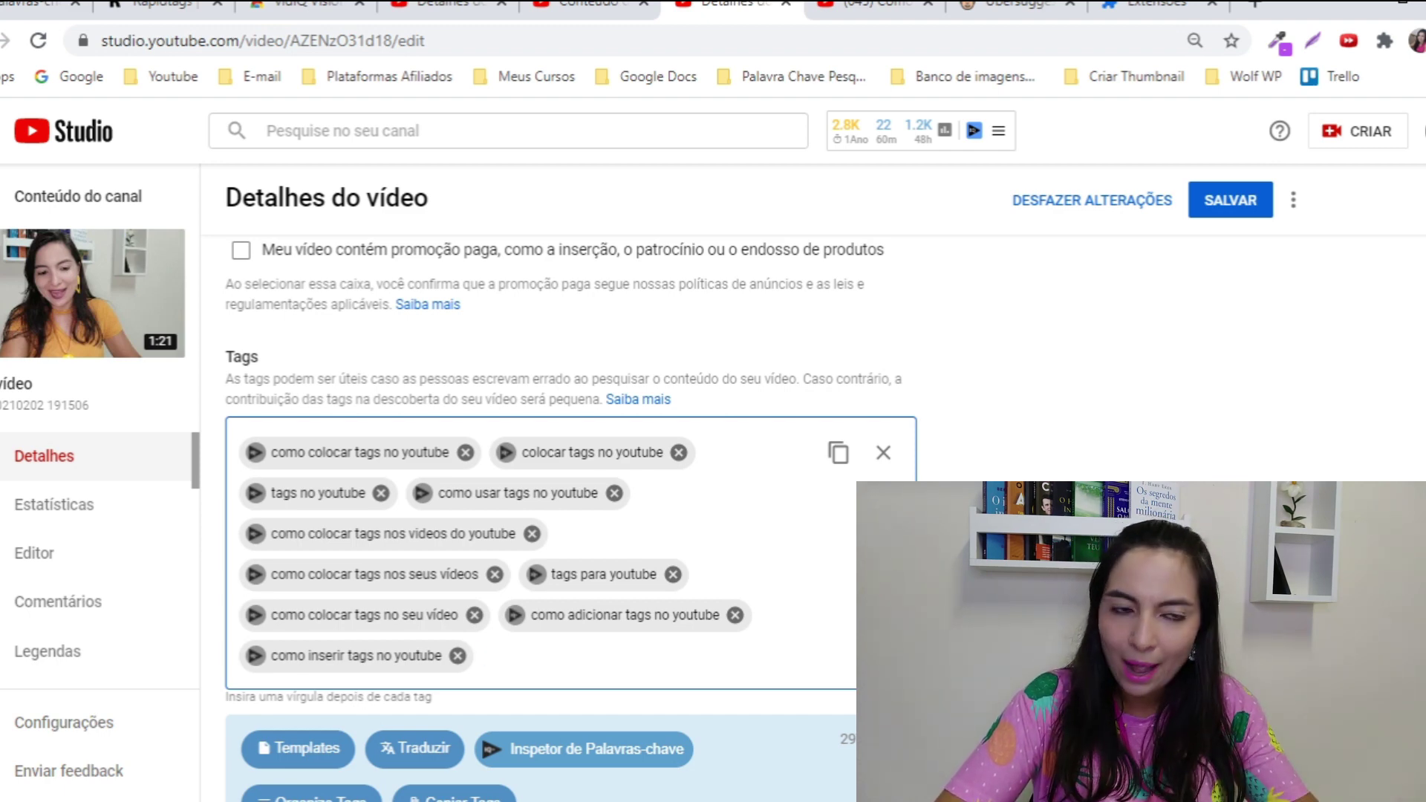
scroll(570, 520, down, 2)
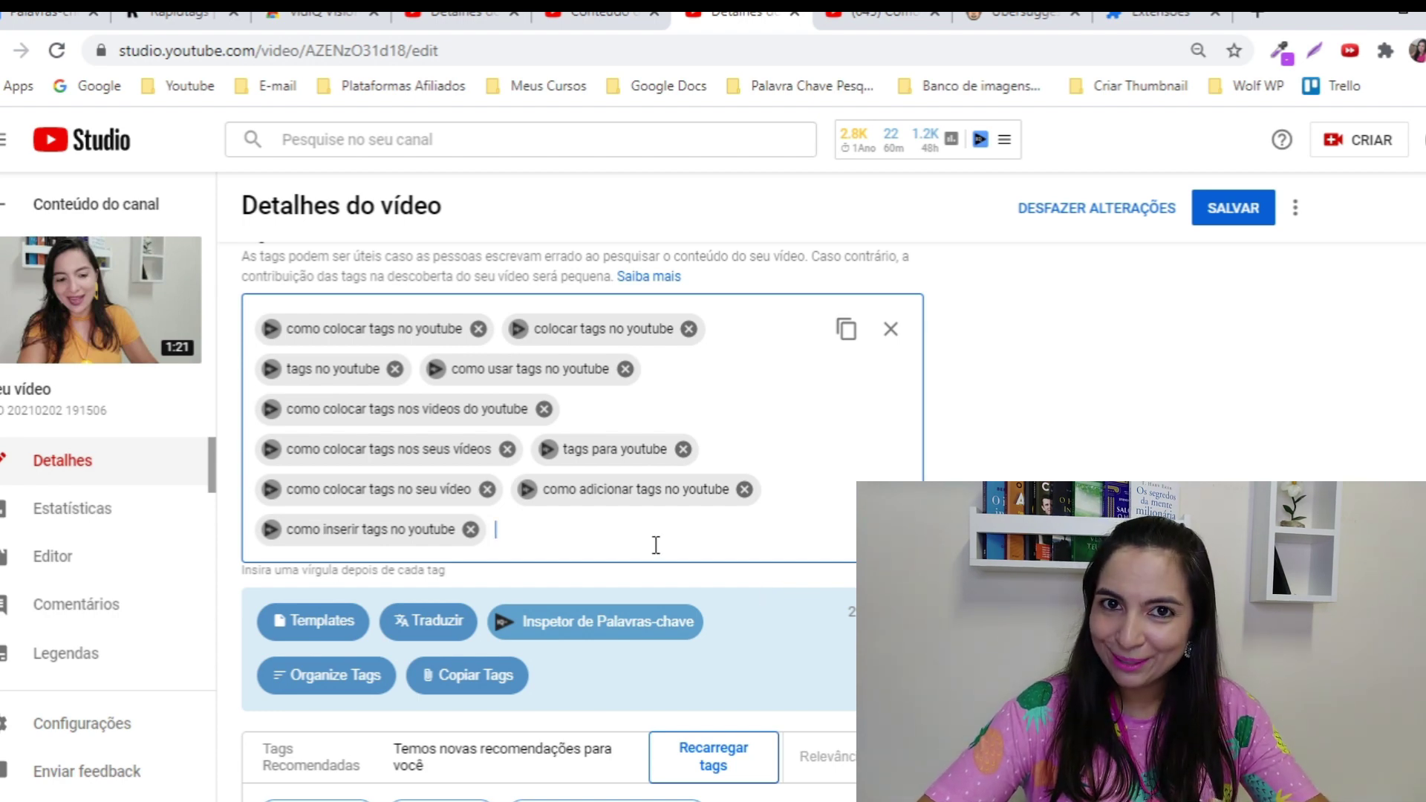
Select the collected tag list in Notepad and place the cursor in the description's blank area below the playlist links
scroll(550, 520, up, 15)
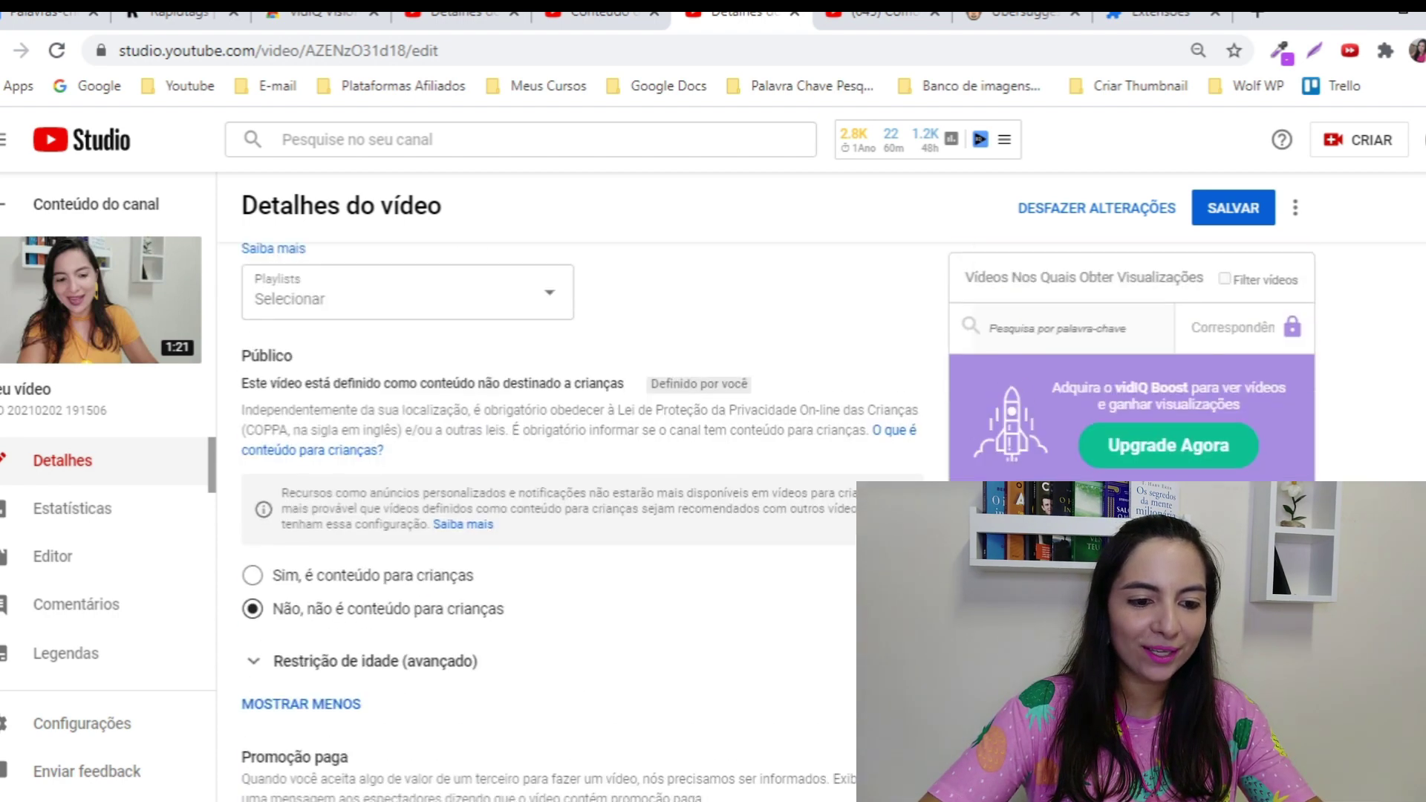
scroll(550, 520, down, 1)
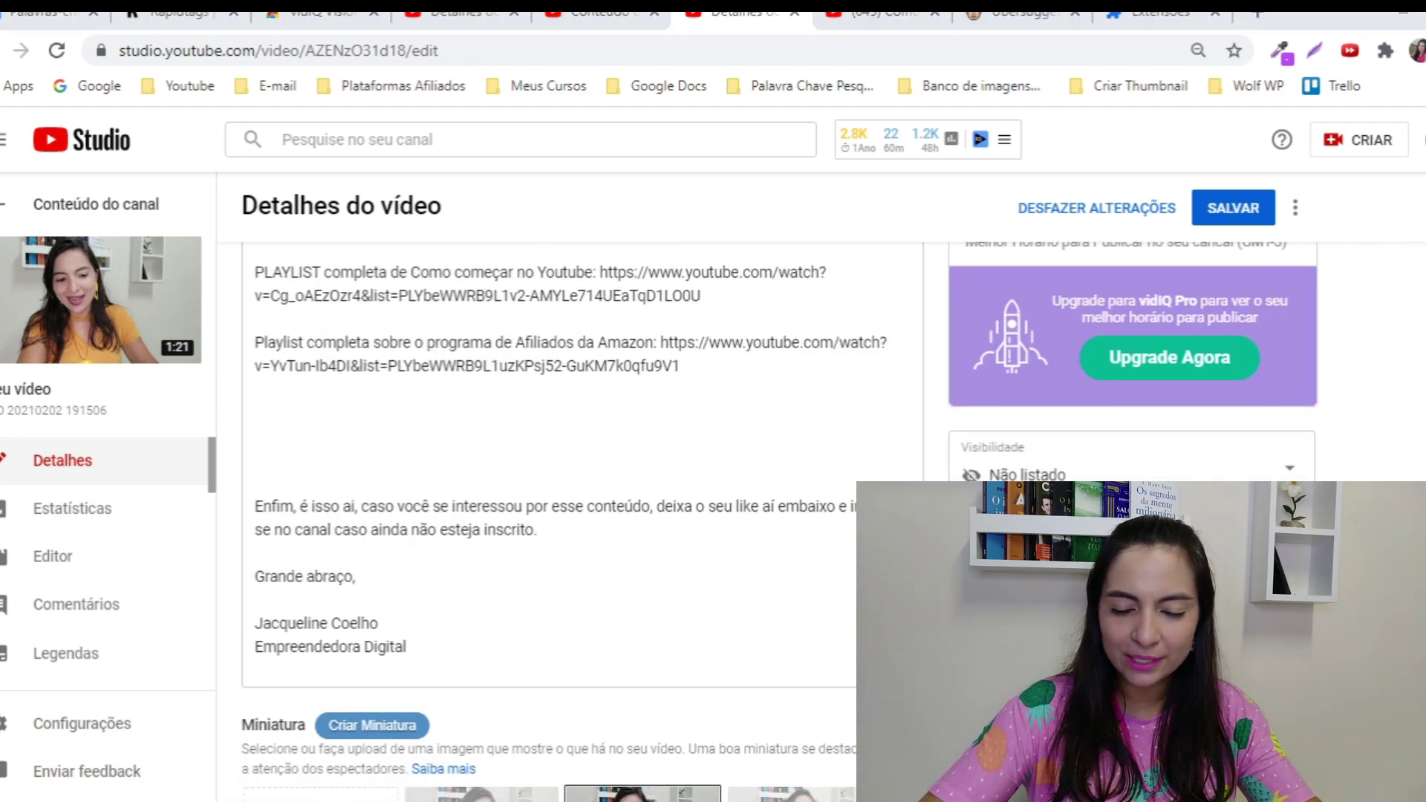
key(alt+Tab)
click(1112, 474)
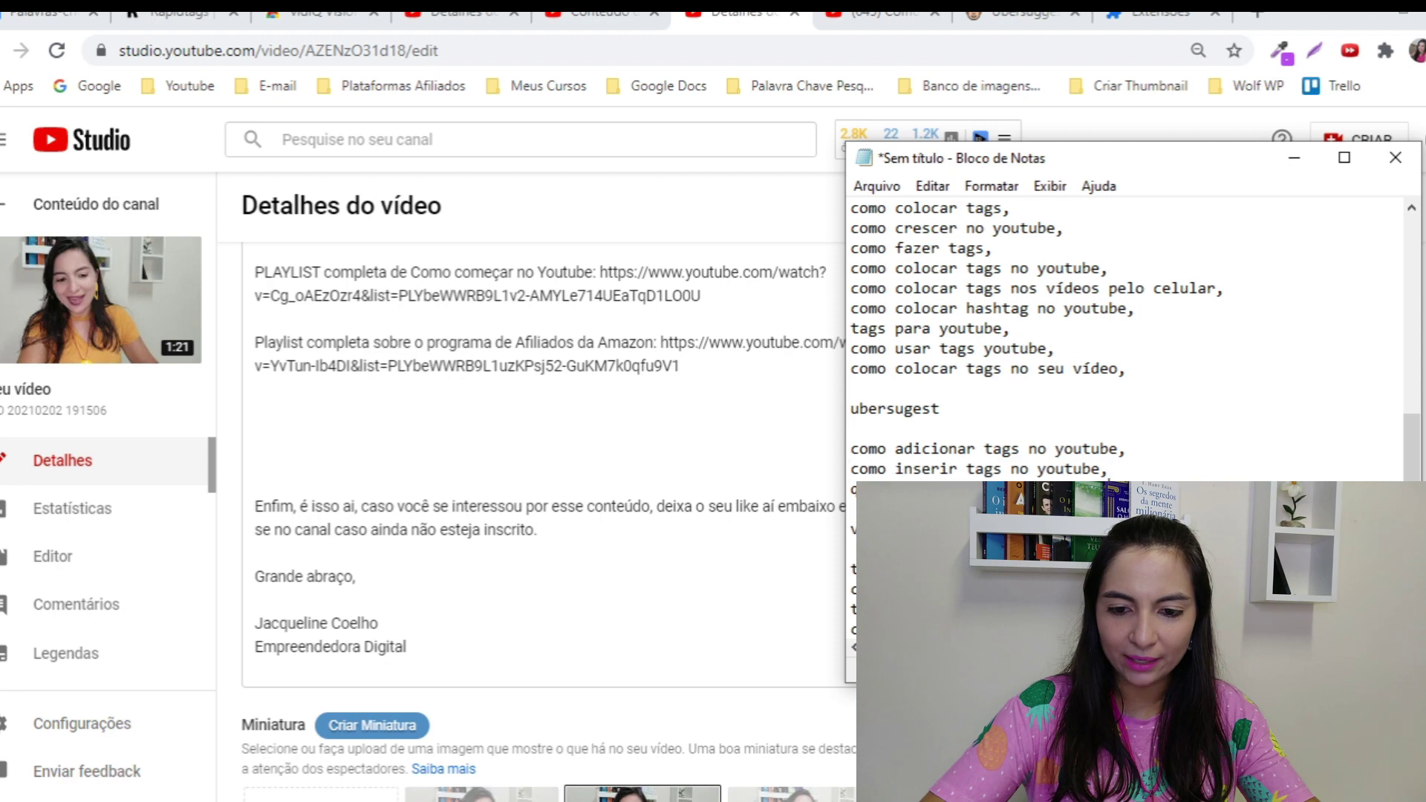
drag(1127, 369, 838, 185)
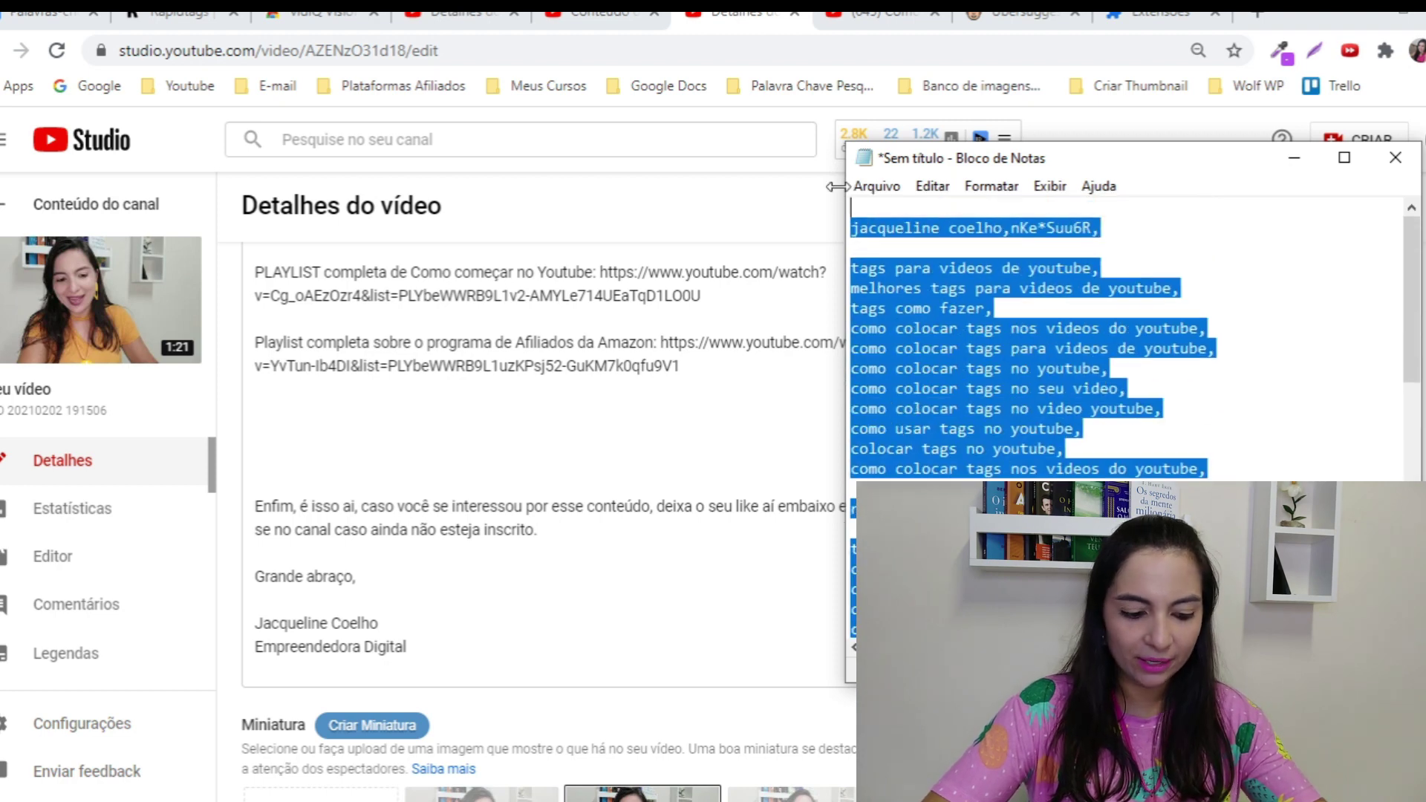
click(377, 434)
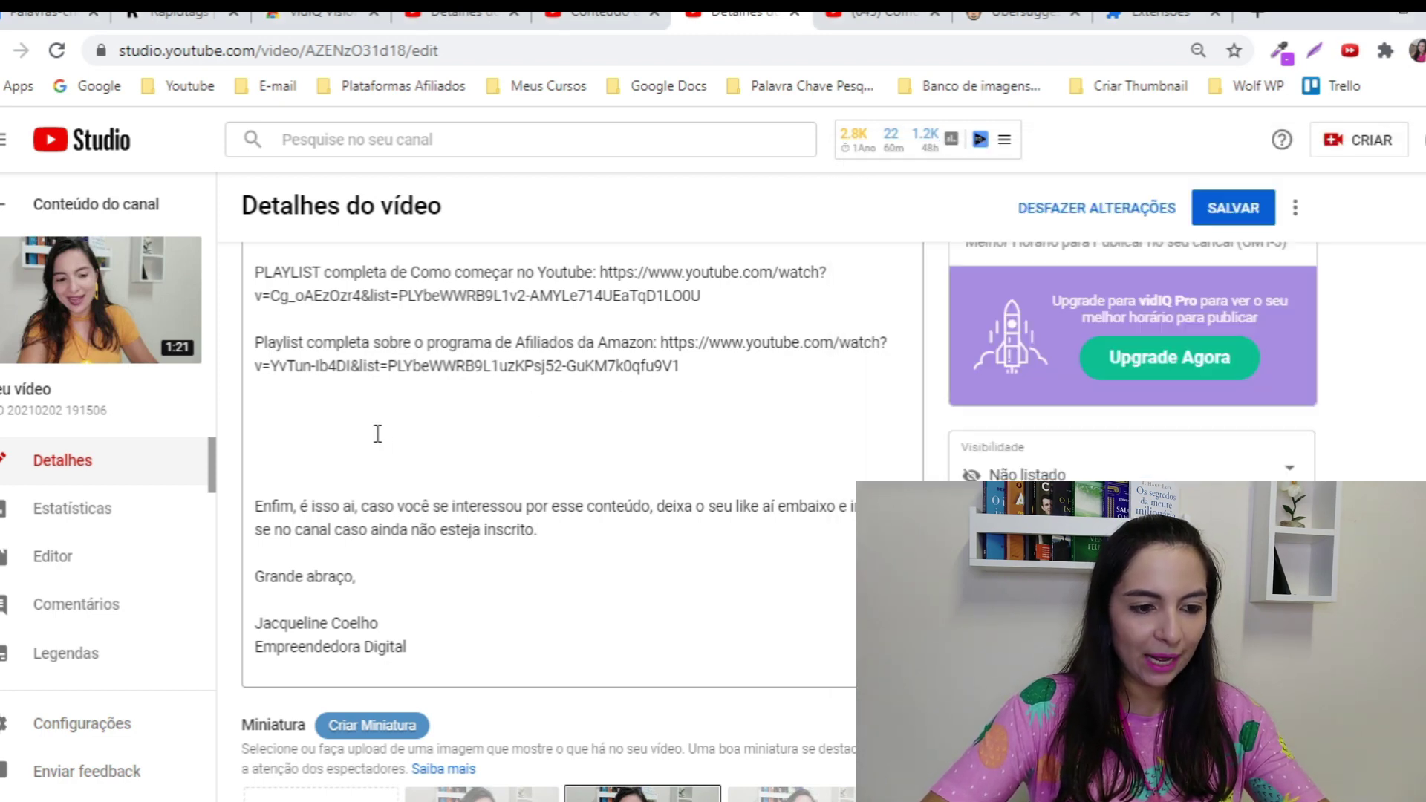